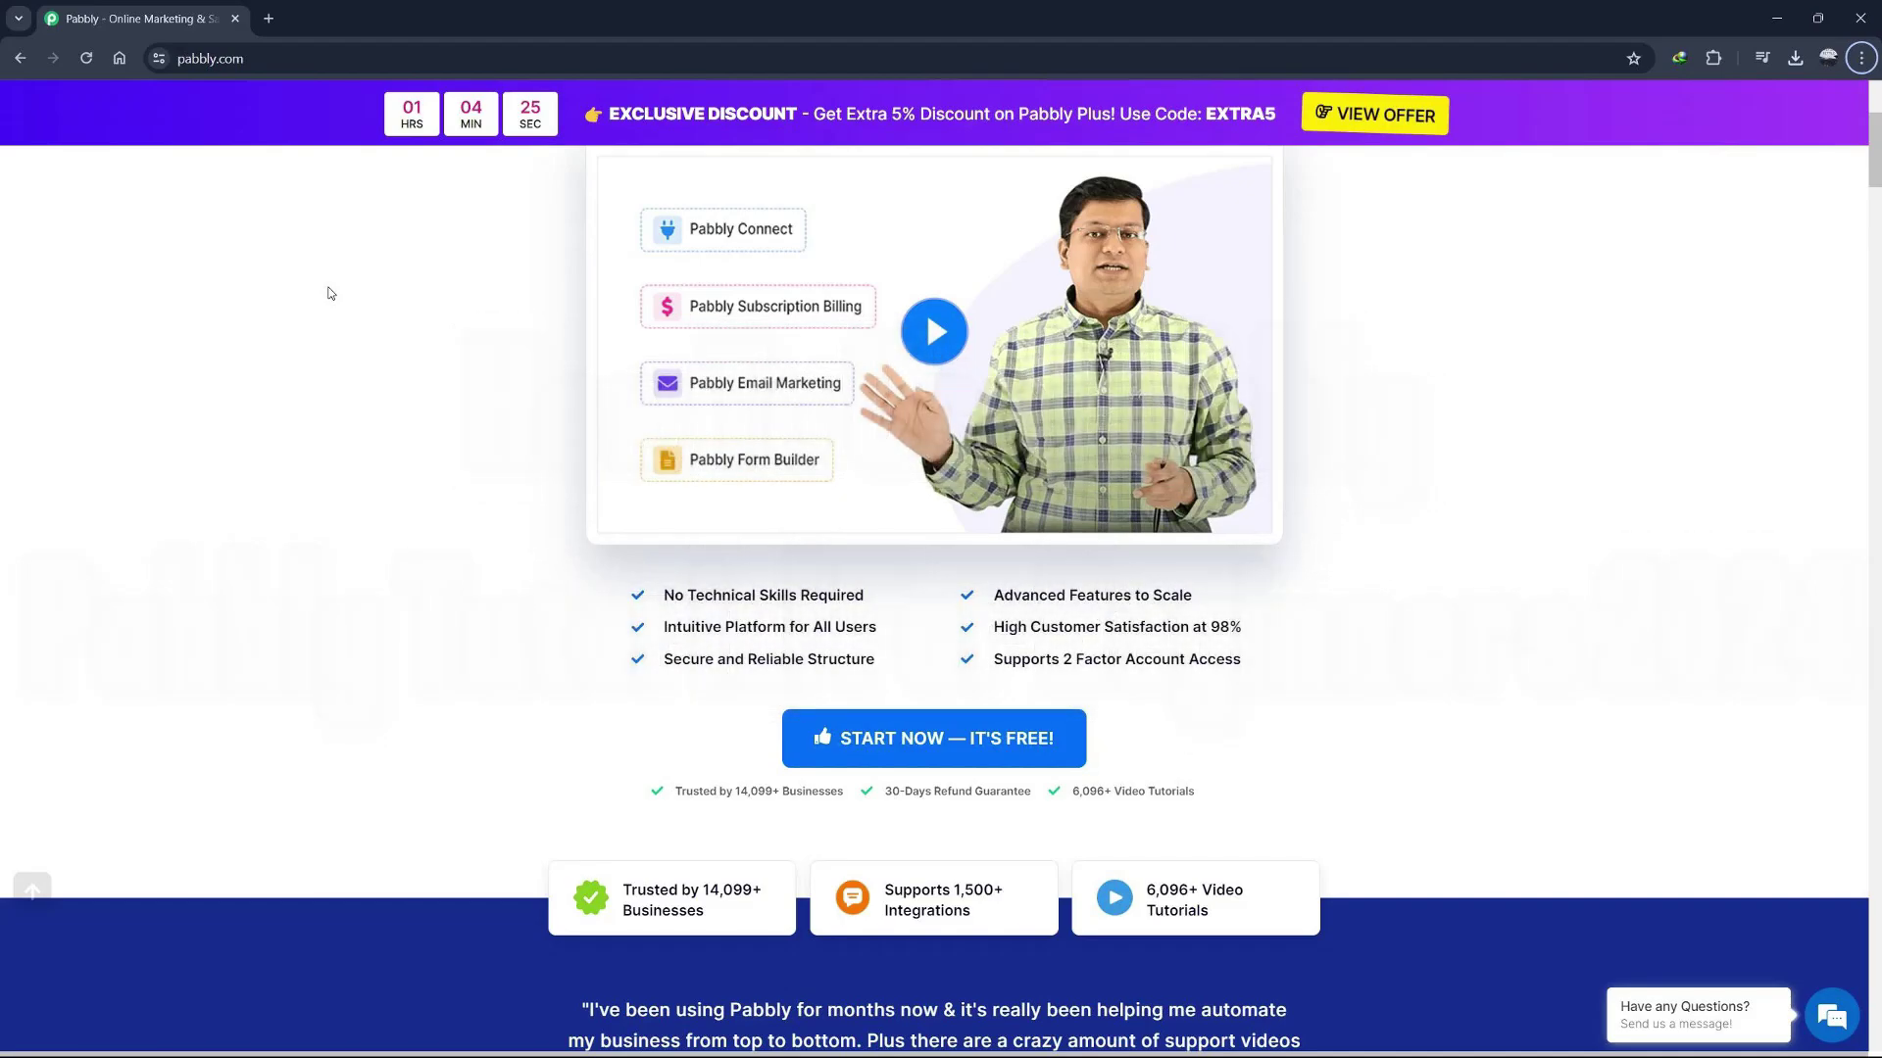
Sign up free for Pabbly with a Google account and approve sharing account details.
scroll(331, 293, up, 4)
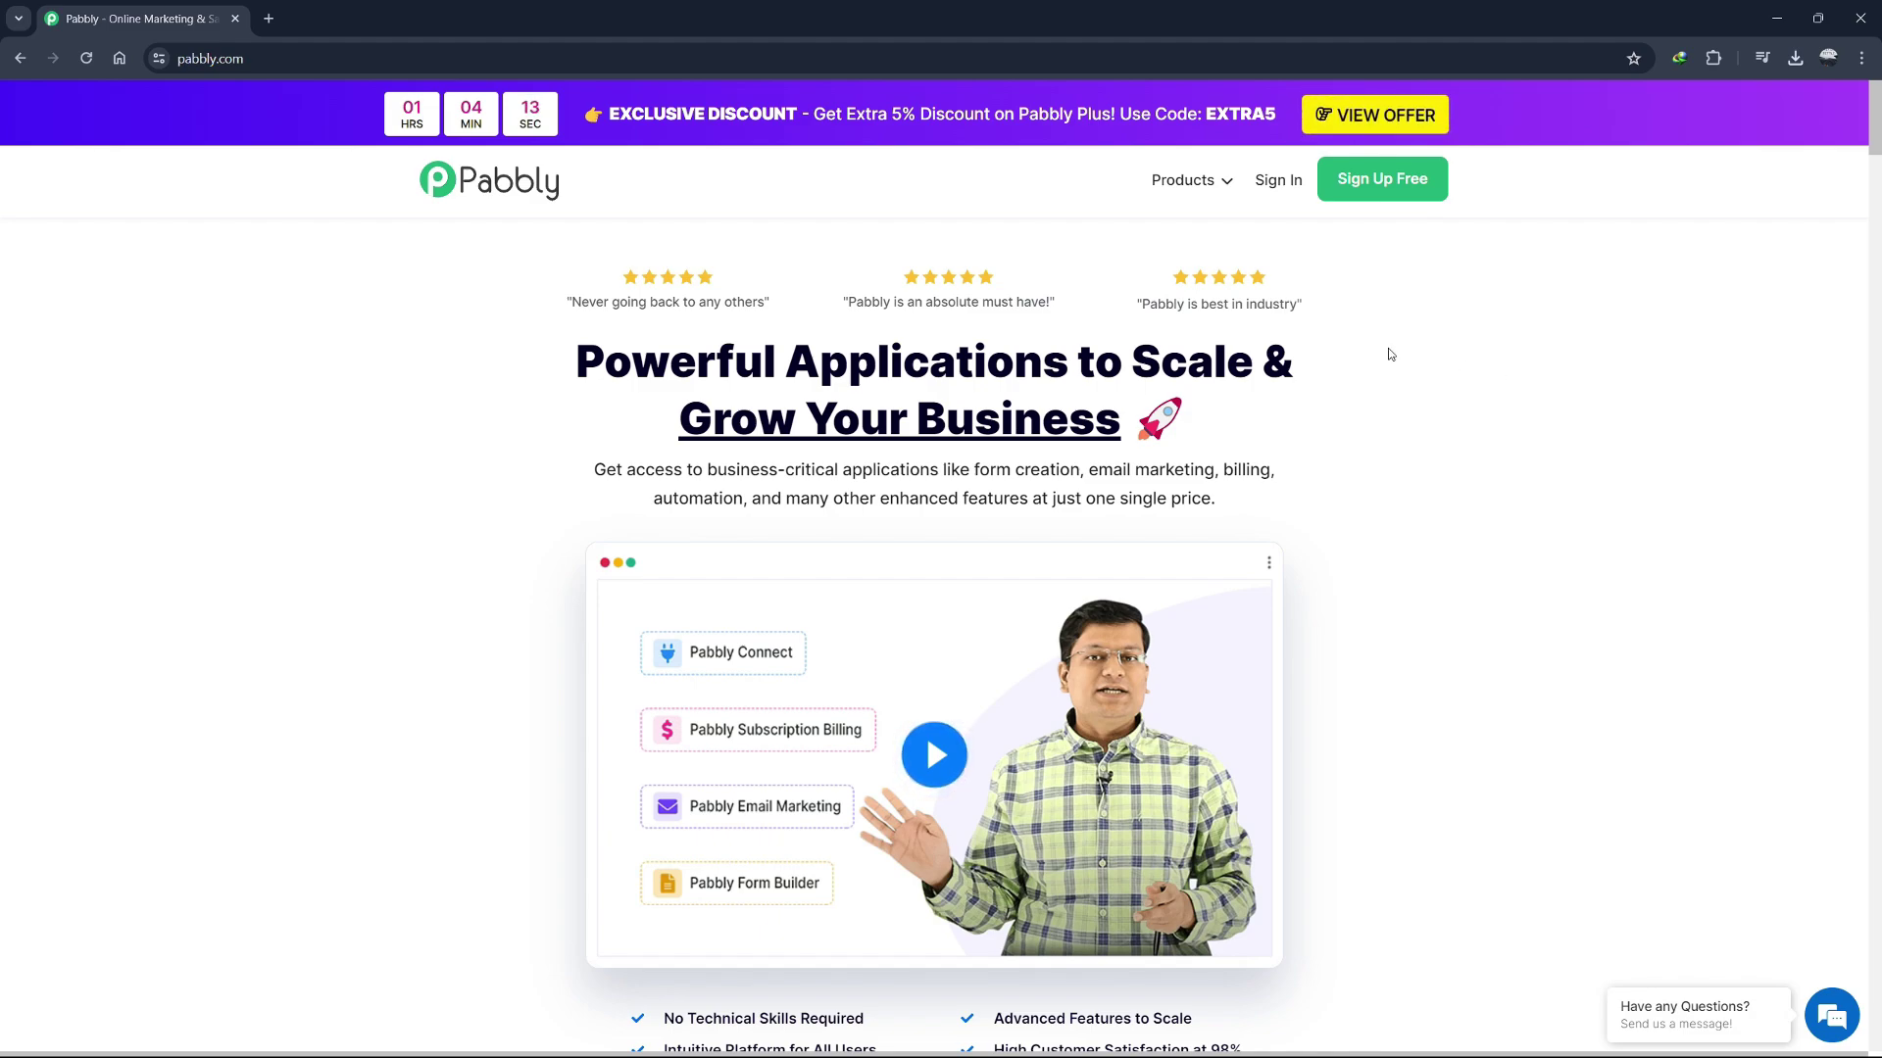
mouse_move(1224, 200)
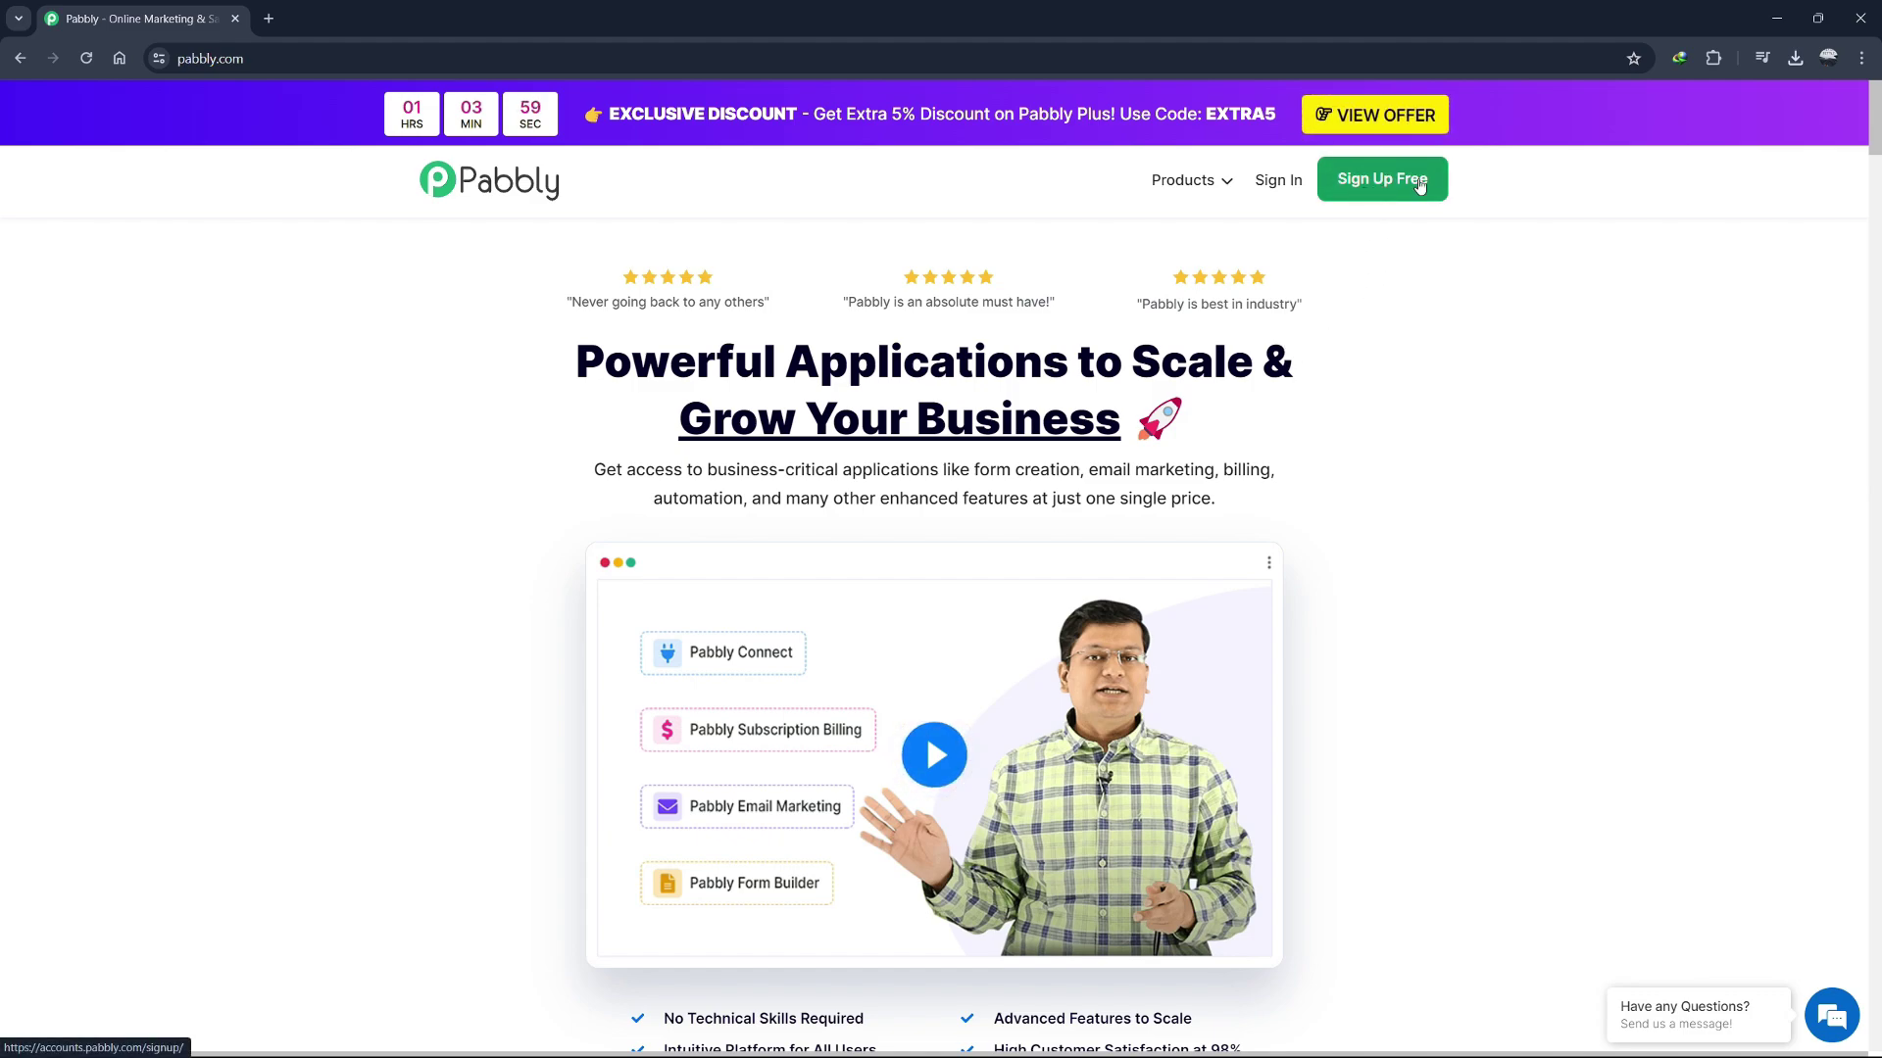
click(1362, 198)
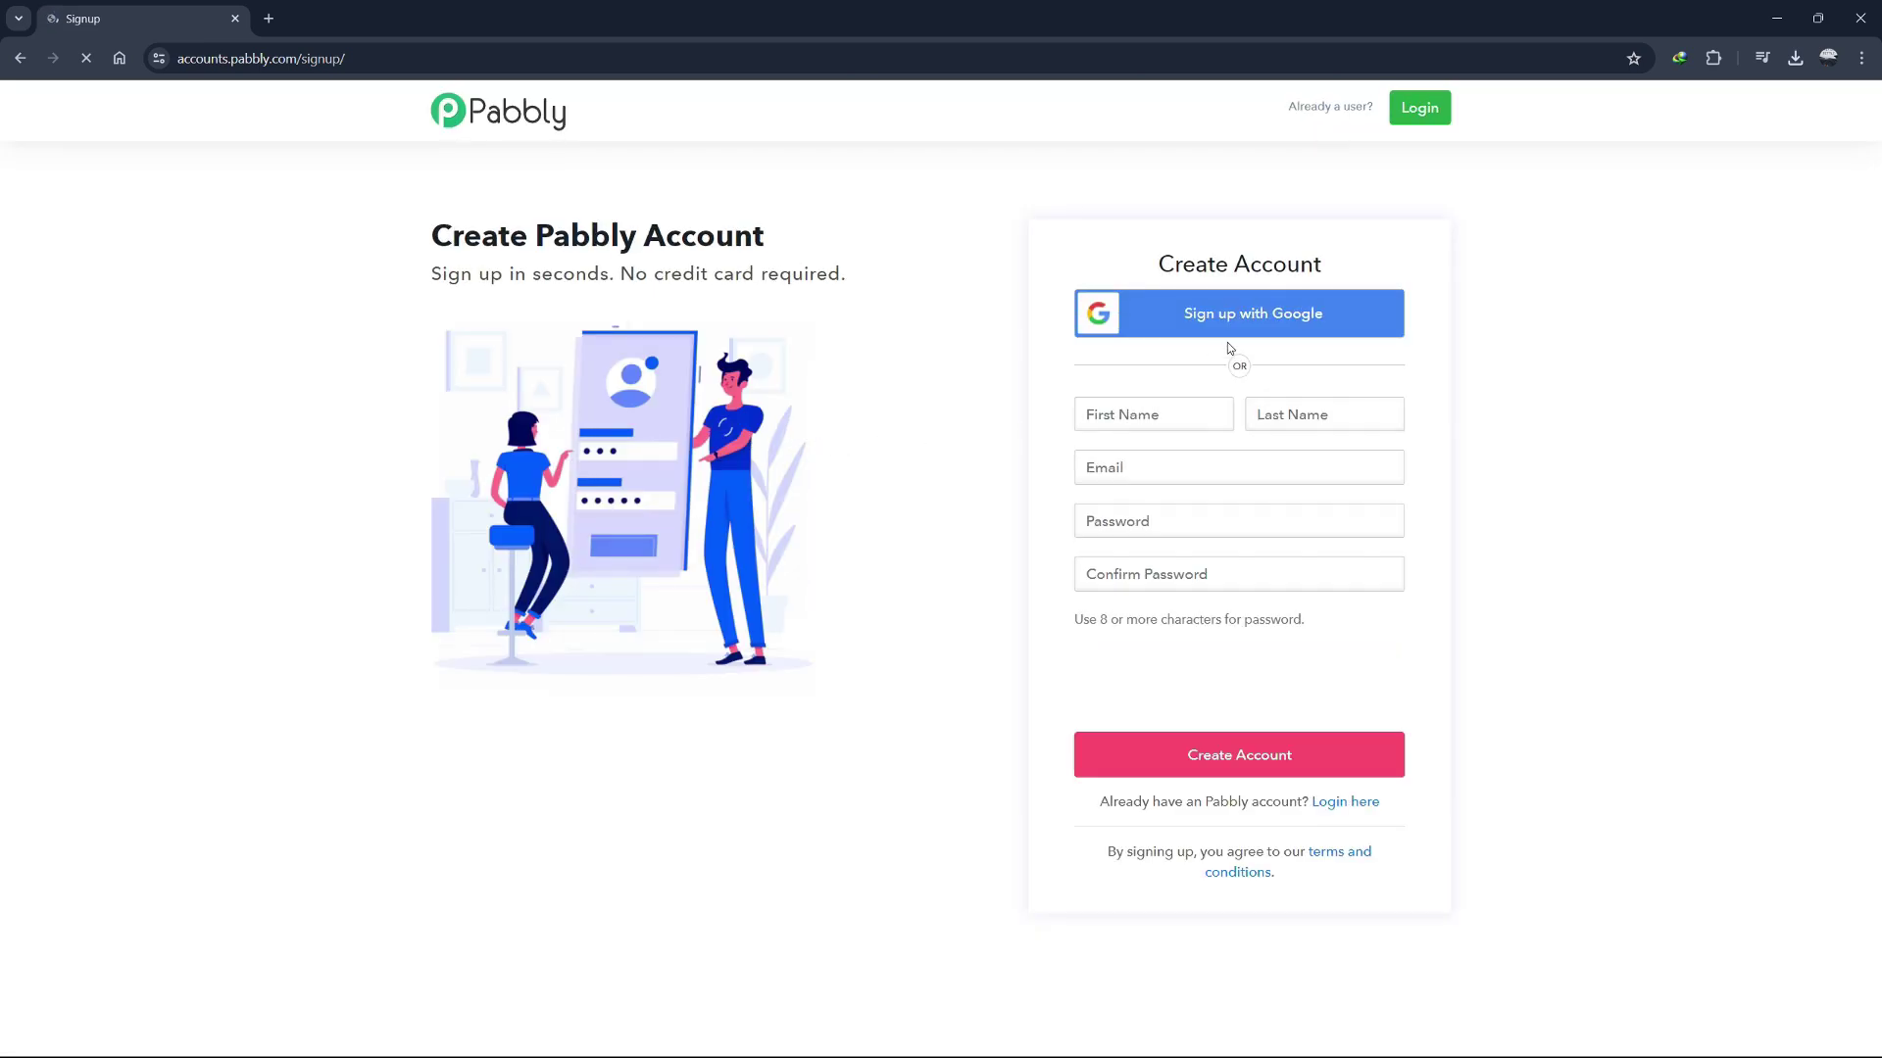
click(1247, 331)
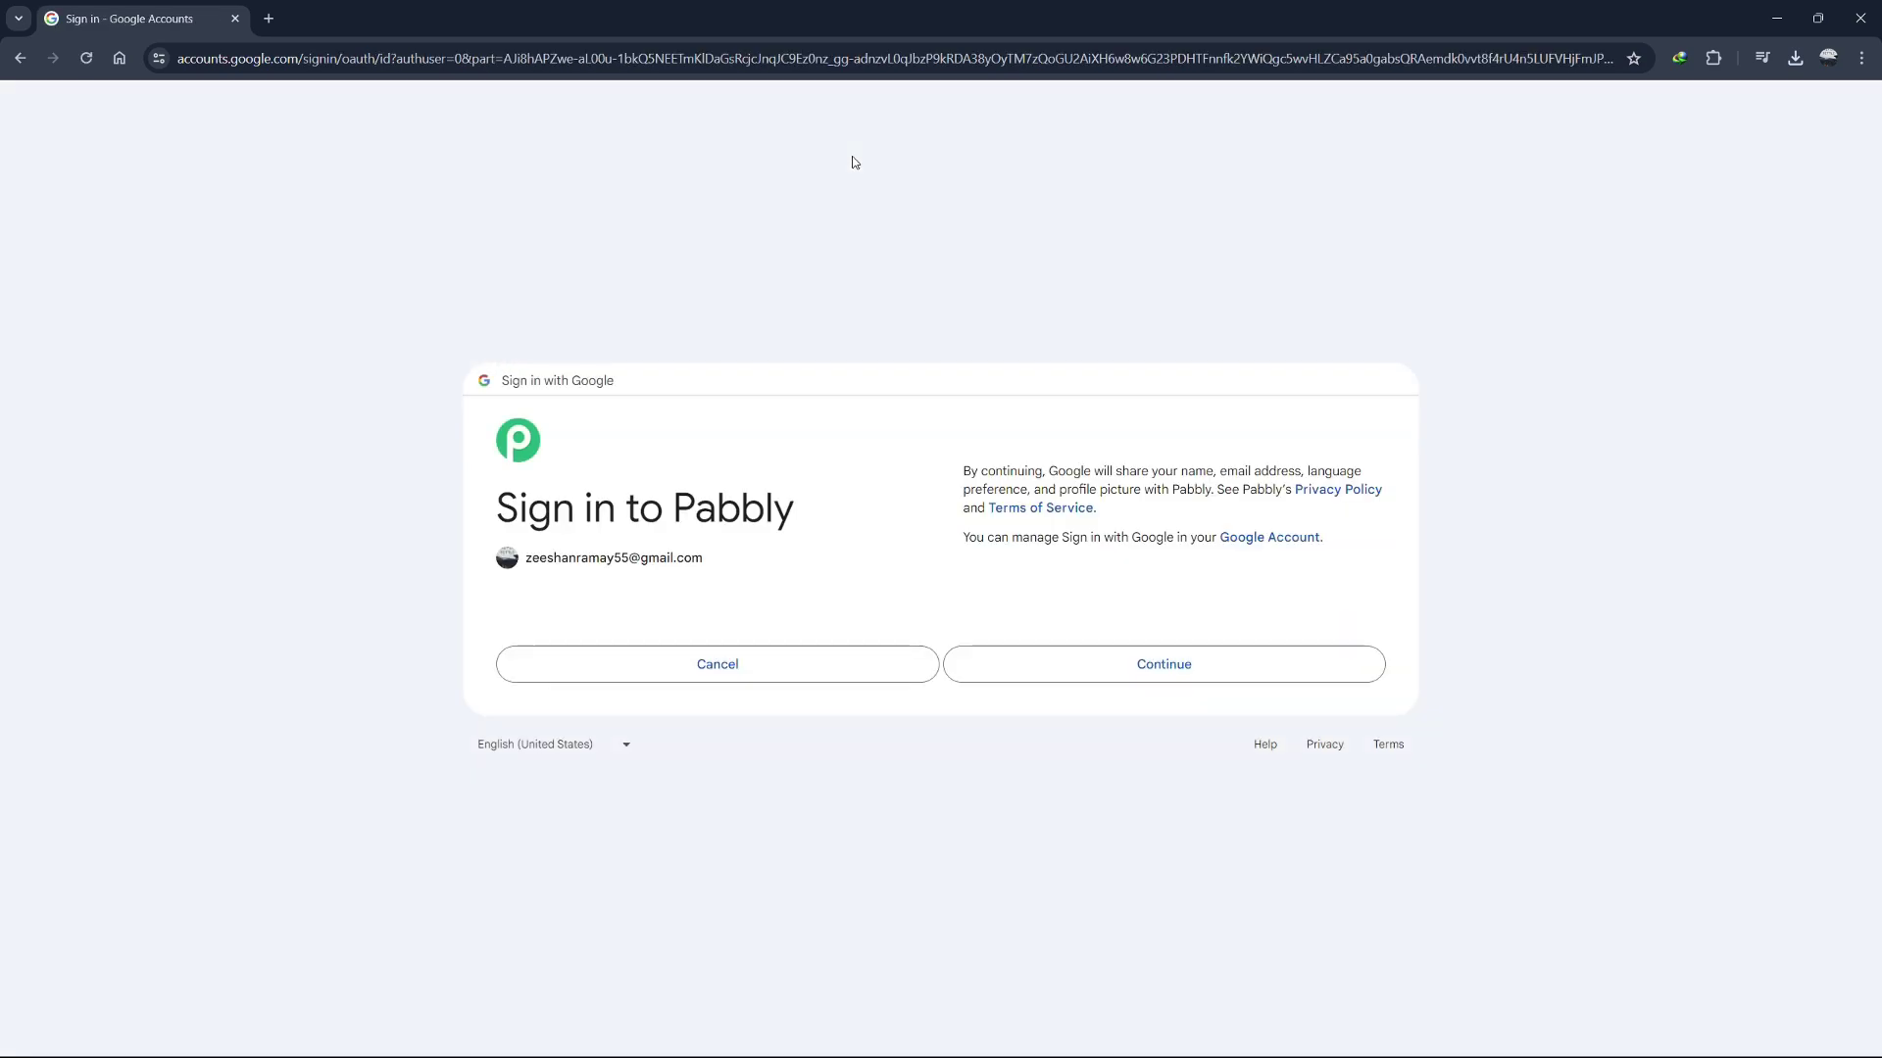
click(1138, 680)
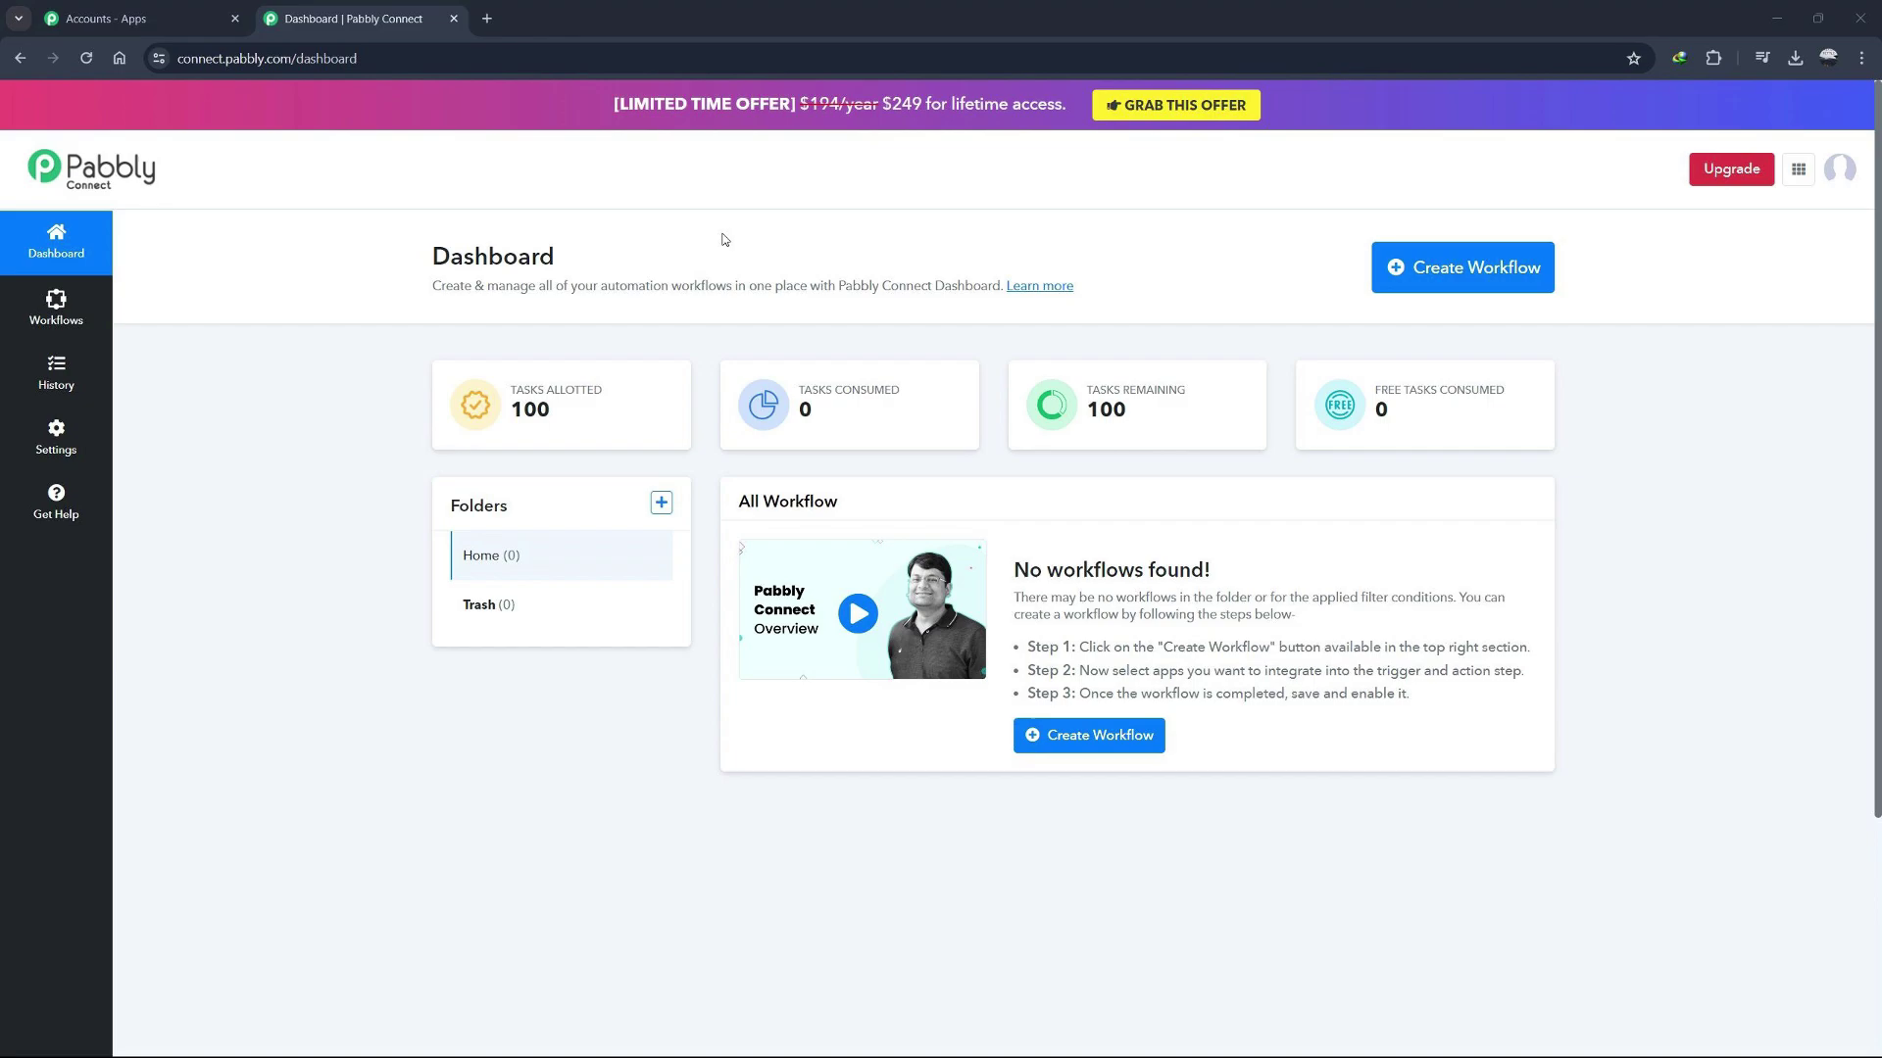
Highlight the 100 Tasks Allotted figure on the empty Home dashboard.
drag(510, 385, 573, 423)
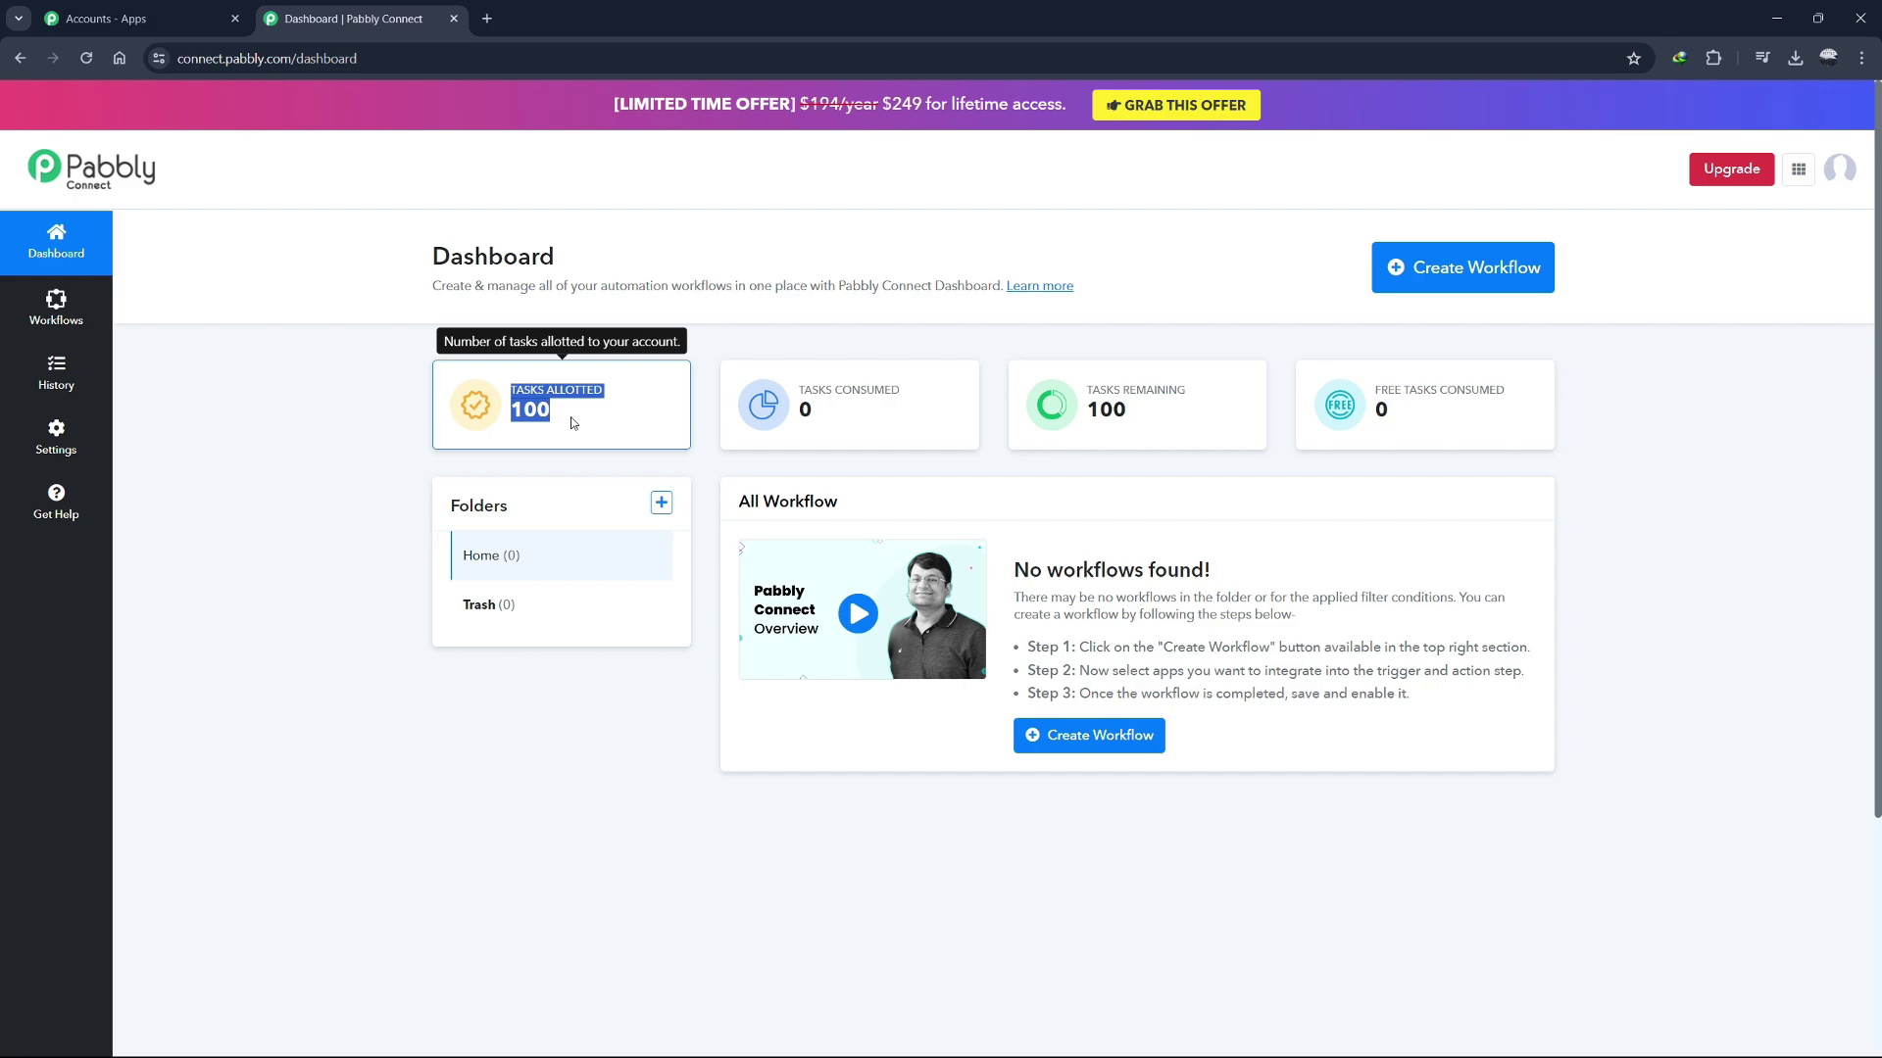
click(572, 422)
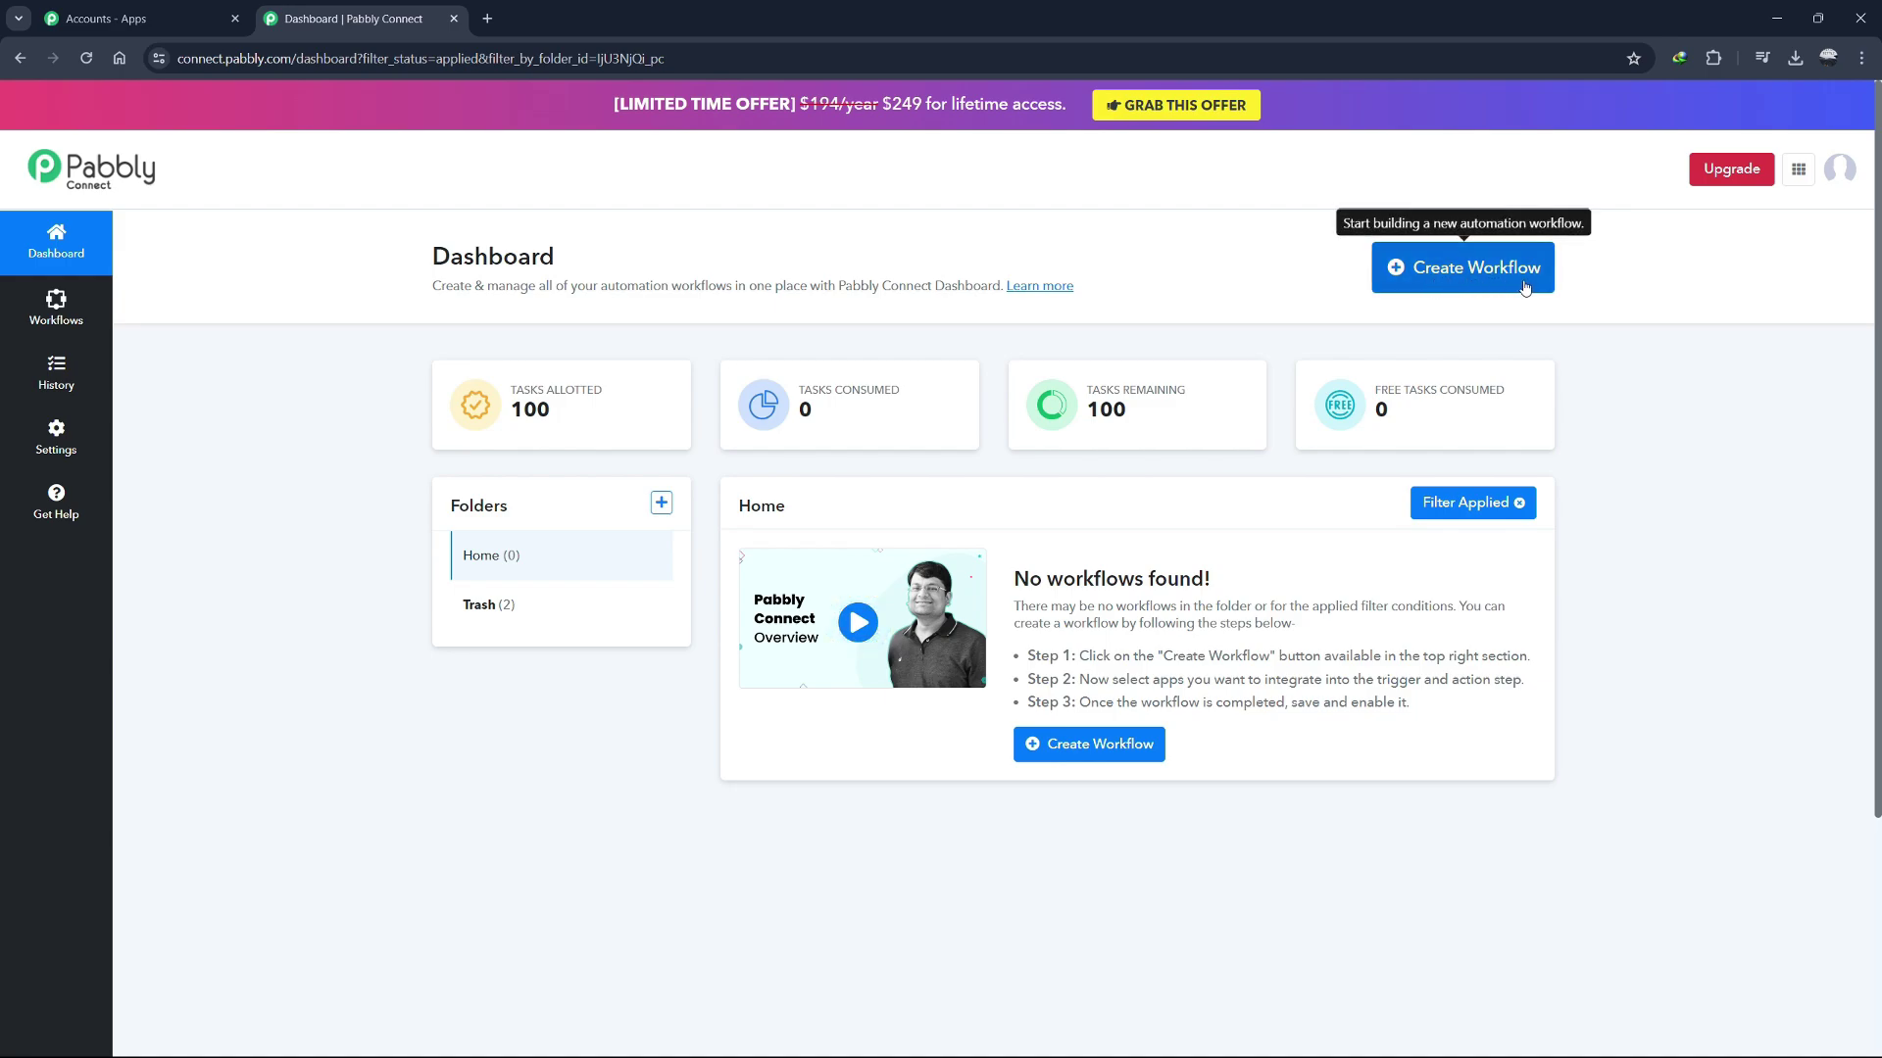
Paste 'New Subscriber to Google Sheets' as the workflow name, keep folder Home, and create it.
click(1479, 287)
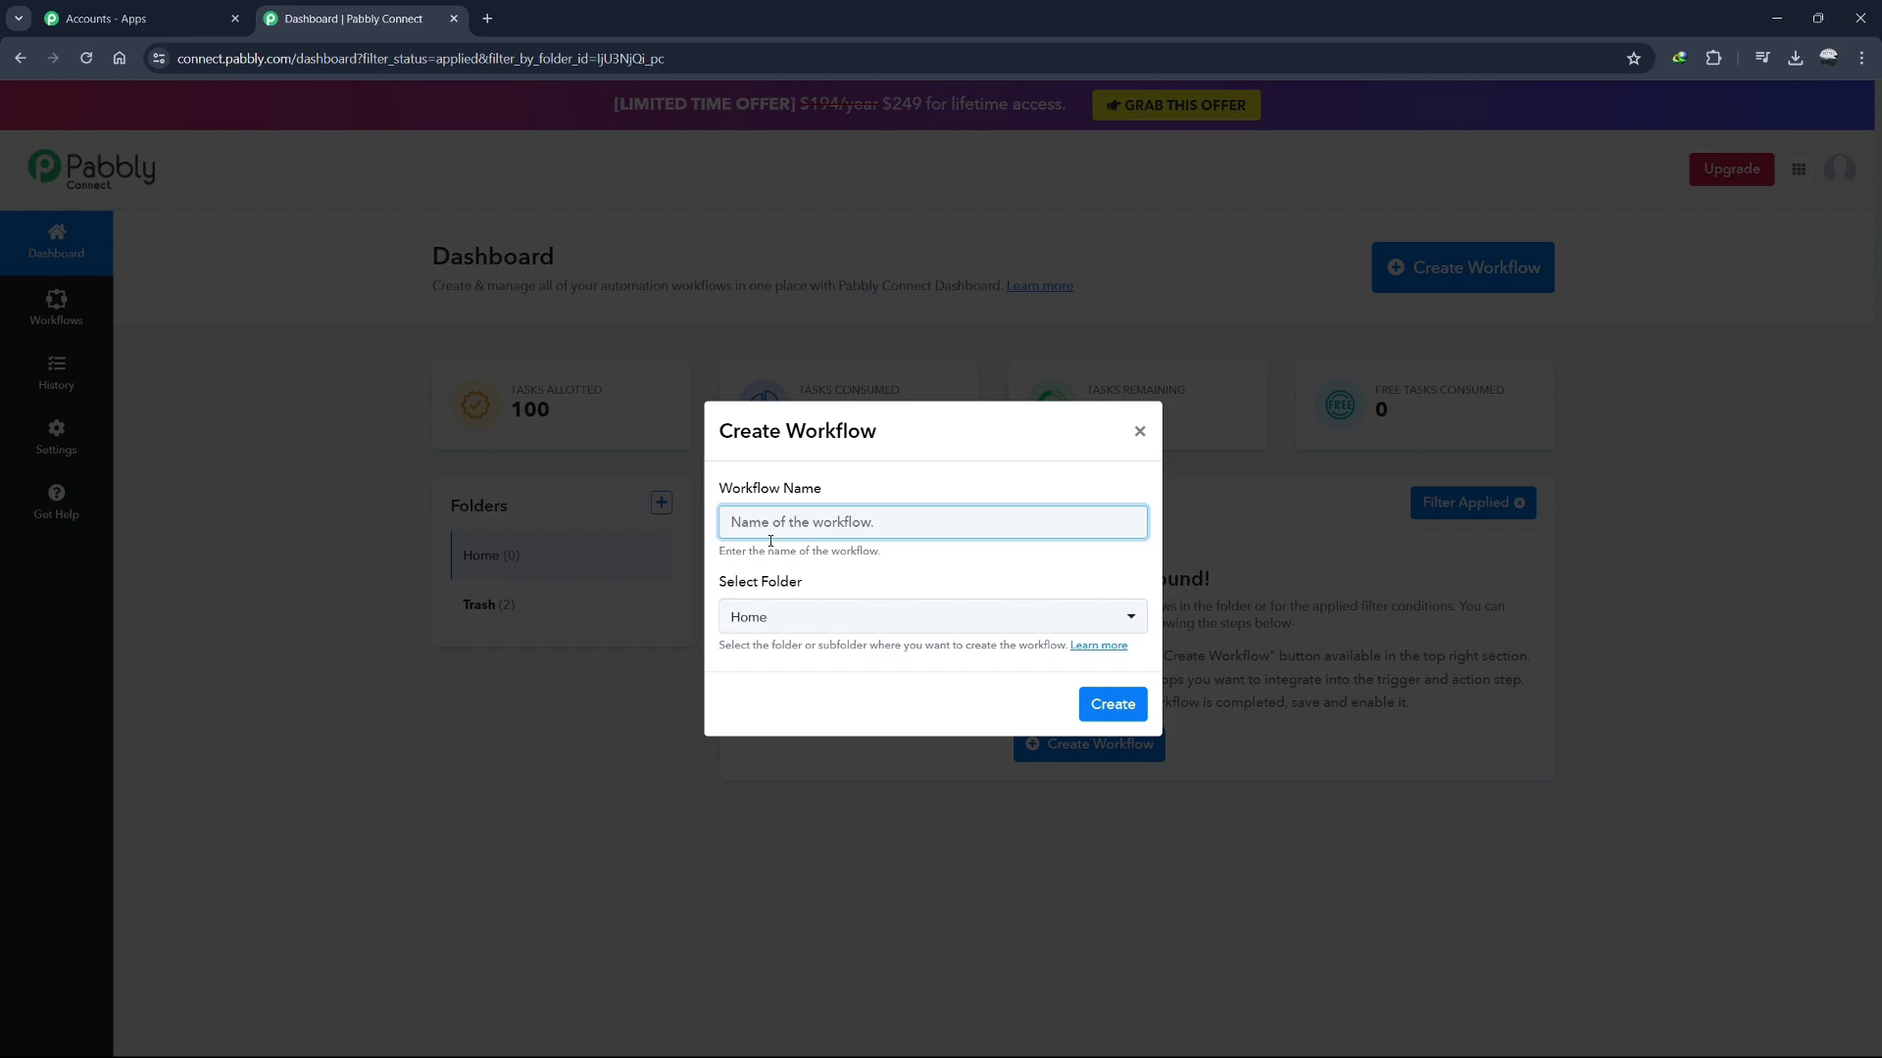
drag(831, 497, 718, 490)
click(859, 524)
text(New Subscriber to Google Sheets)
drag(973, 538, 720, 536)
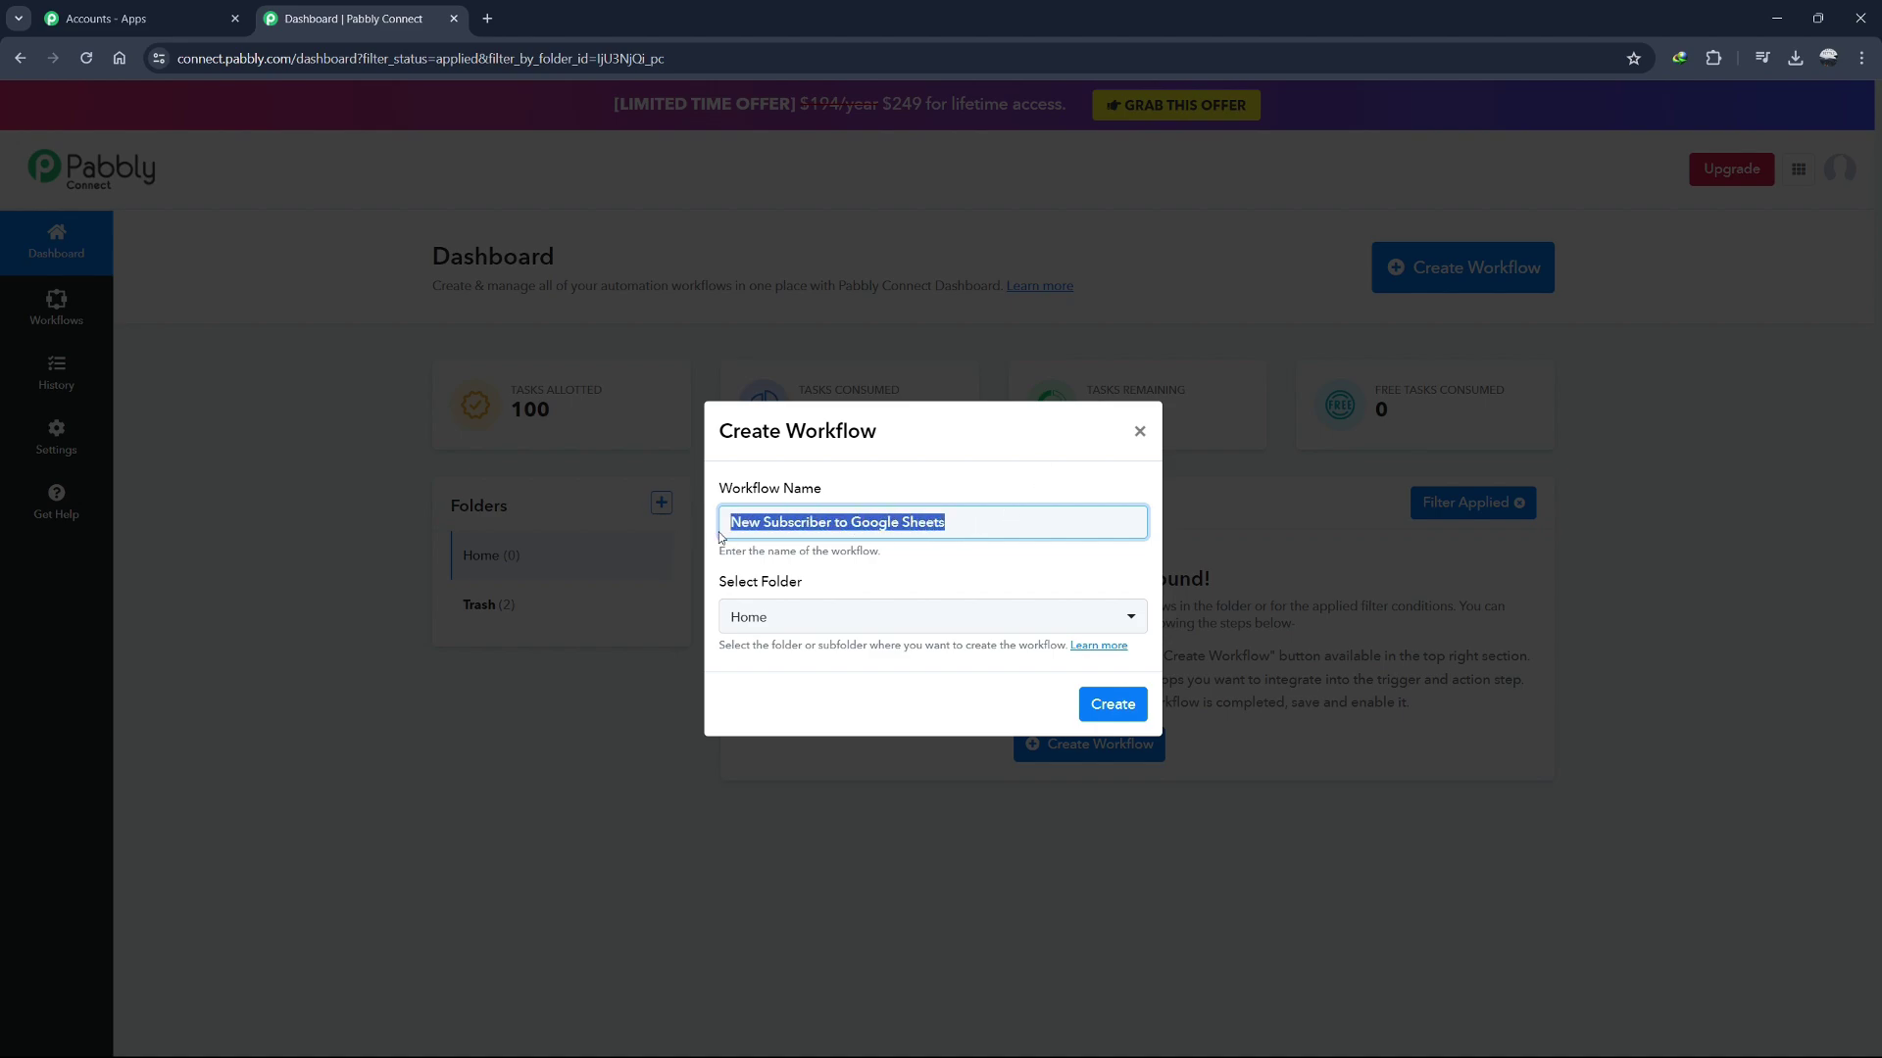
click(1003, 536)
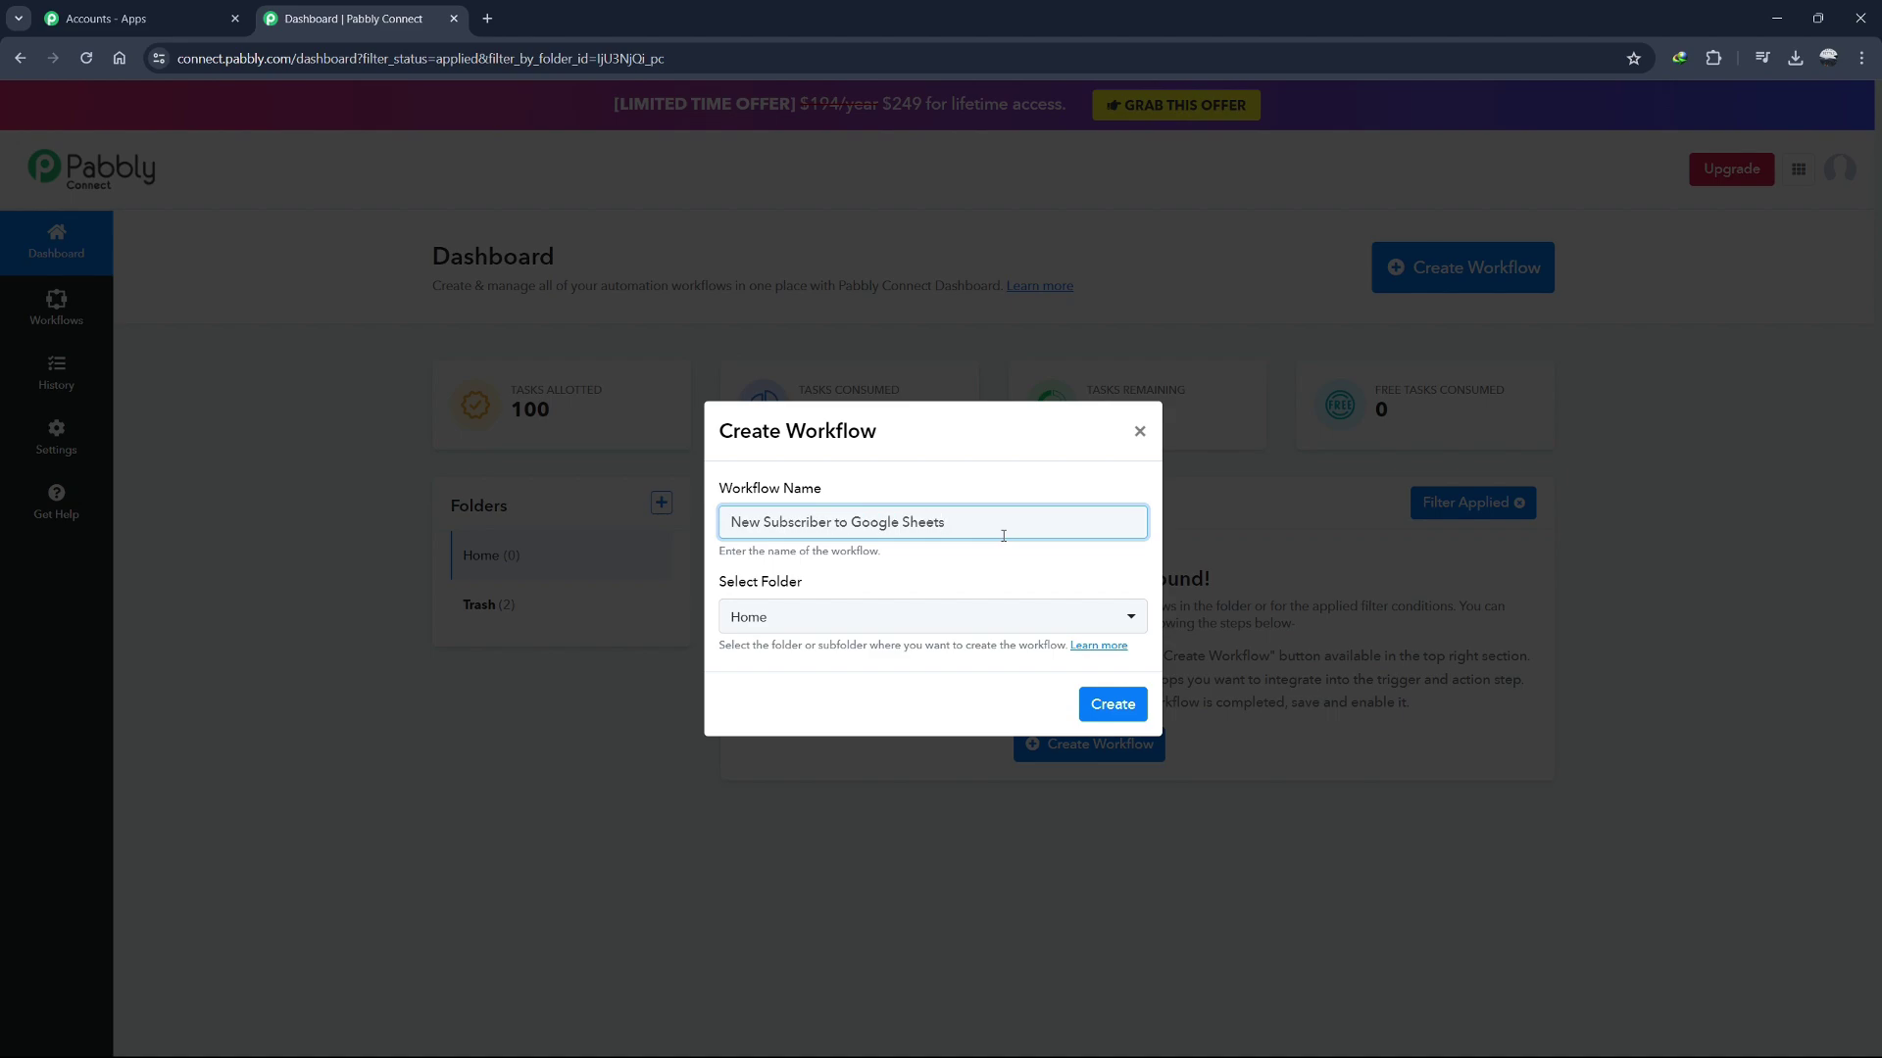
click(1113, 704)
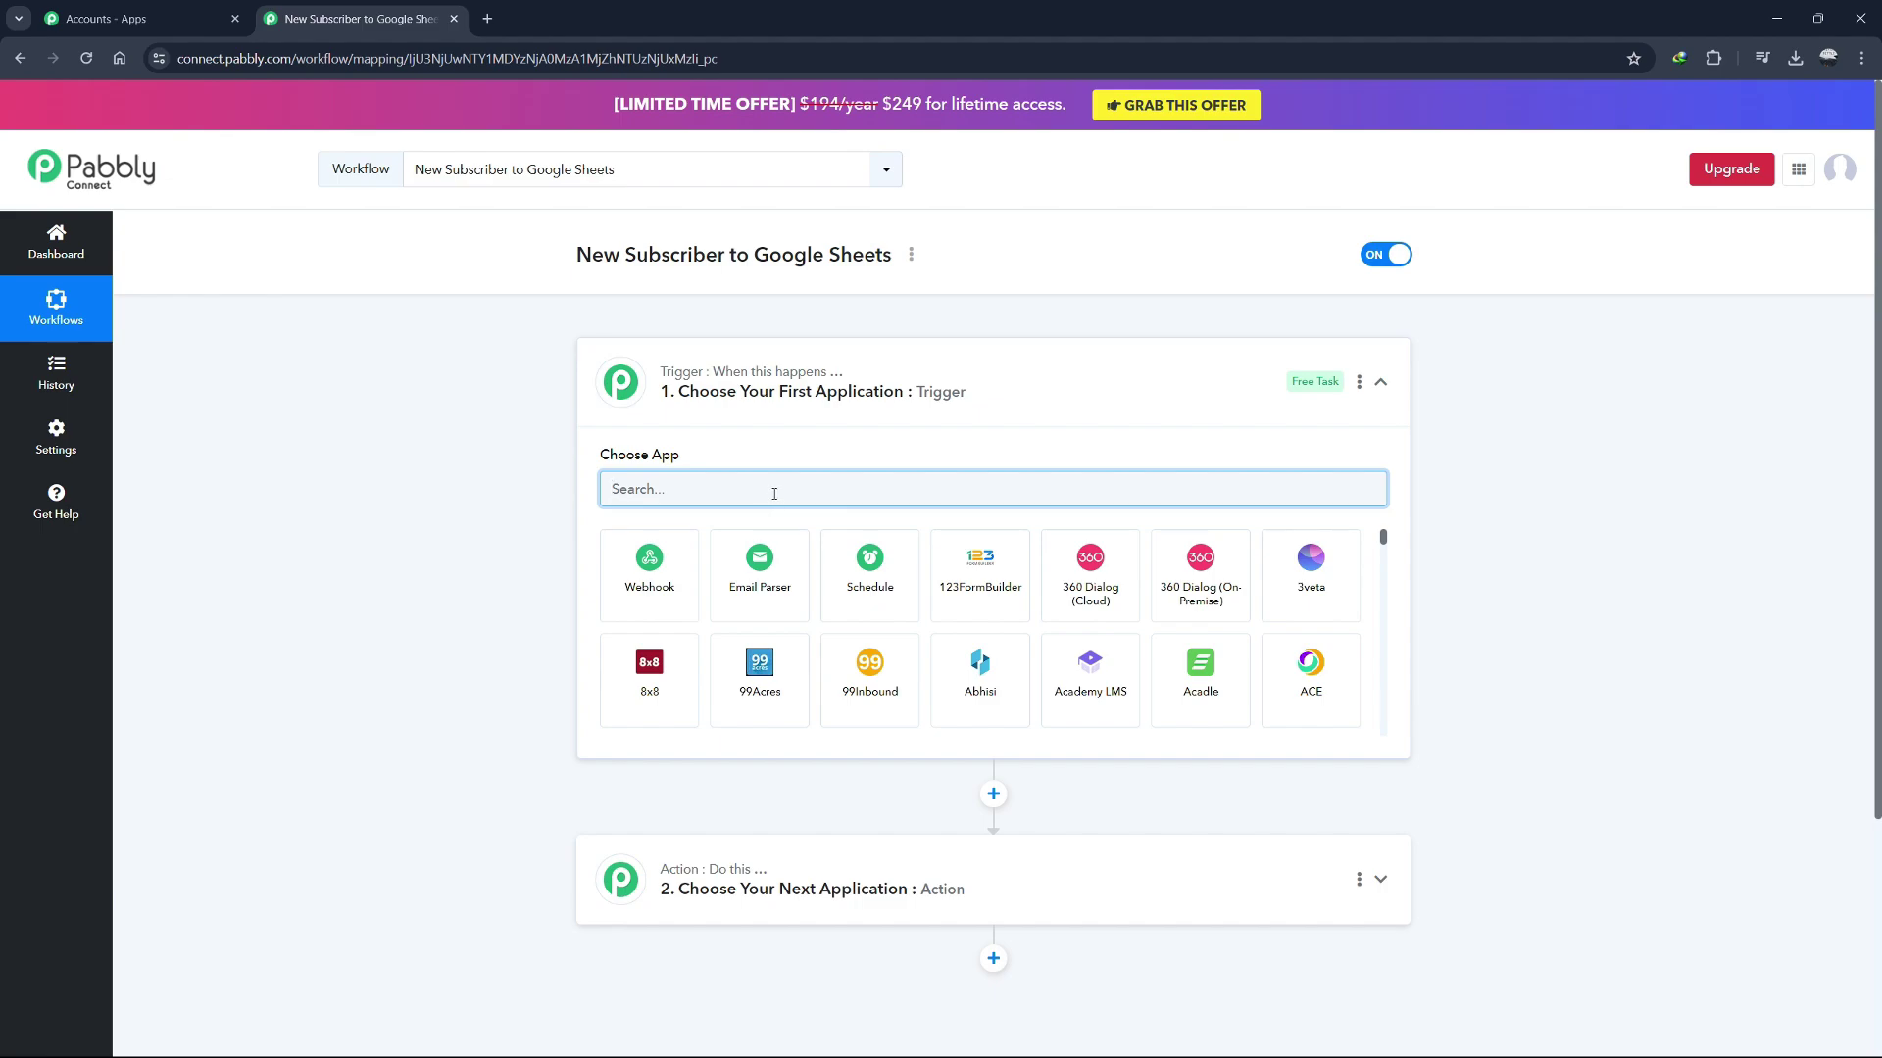
Search 'mail' and set the trigger to Mailchimp with the New Subscriber event.
click(807, 407)
click(931, 404)
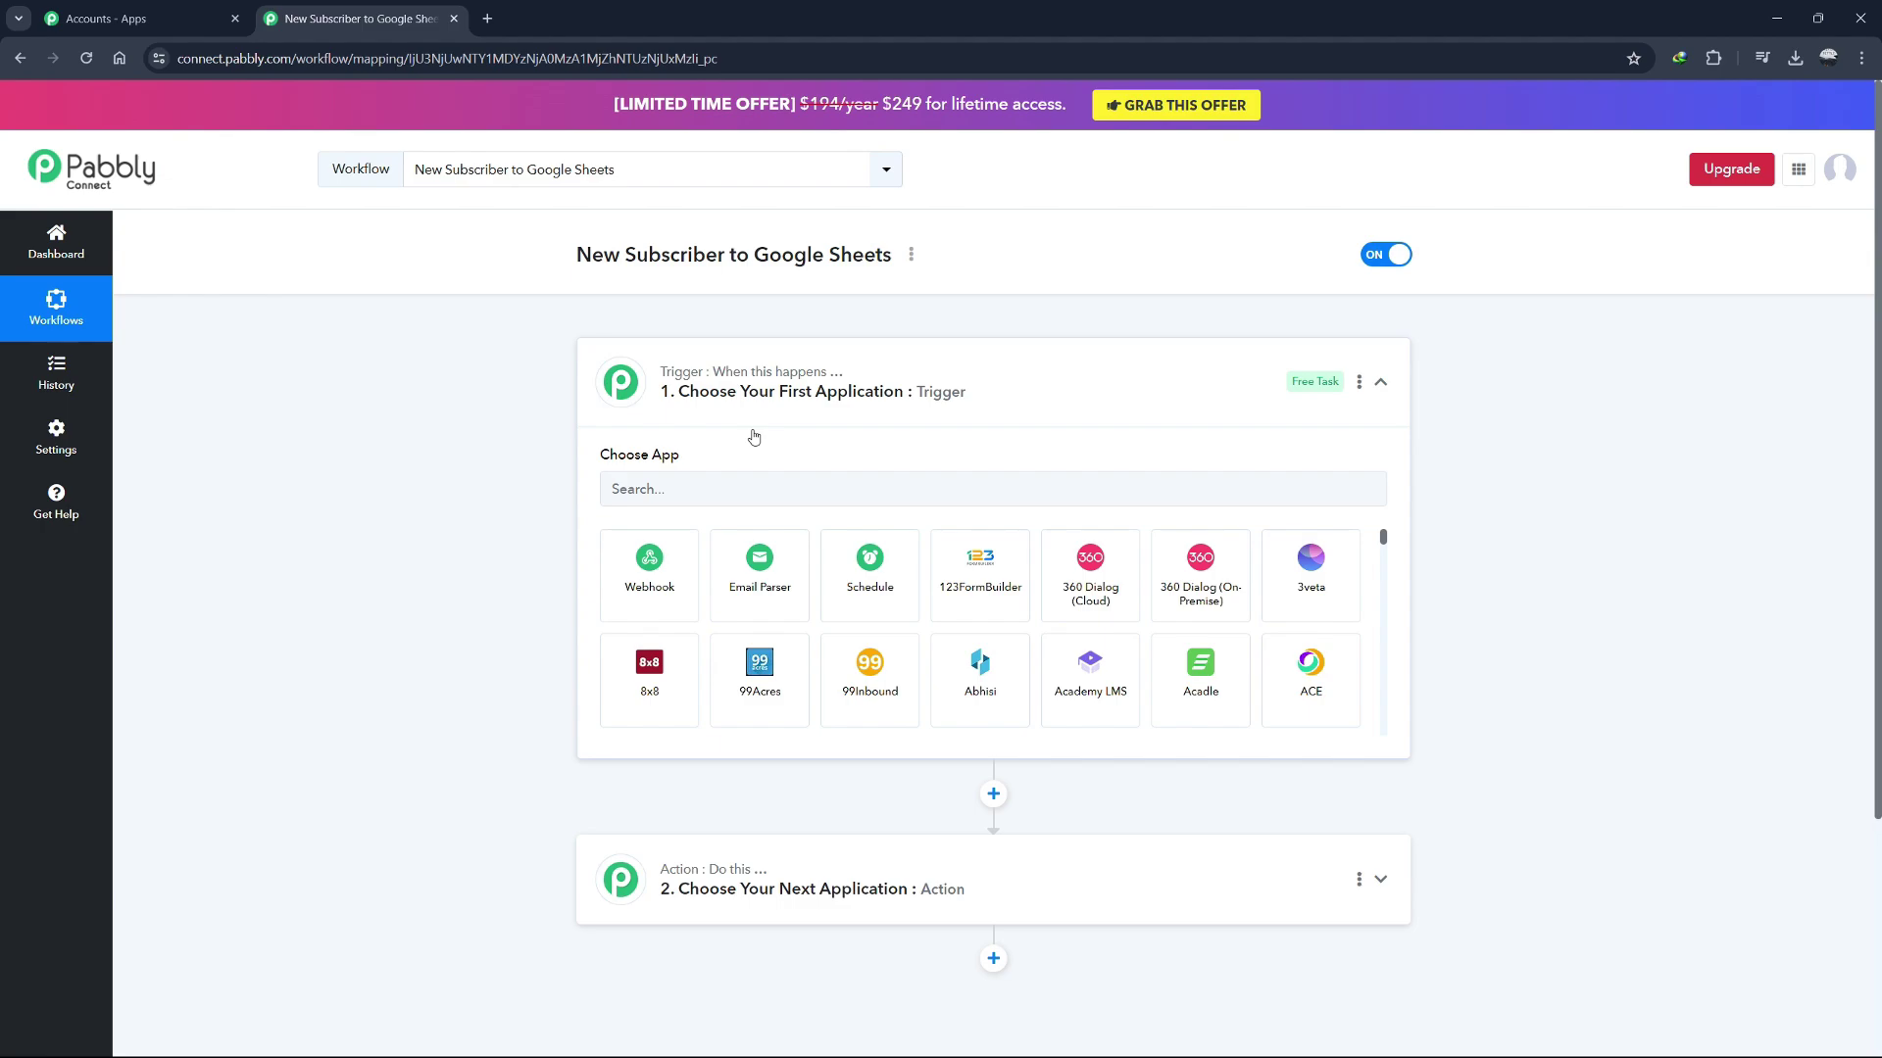
click(862, 489)
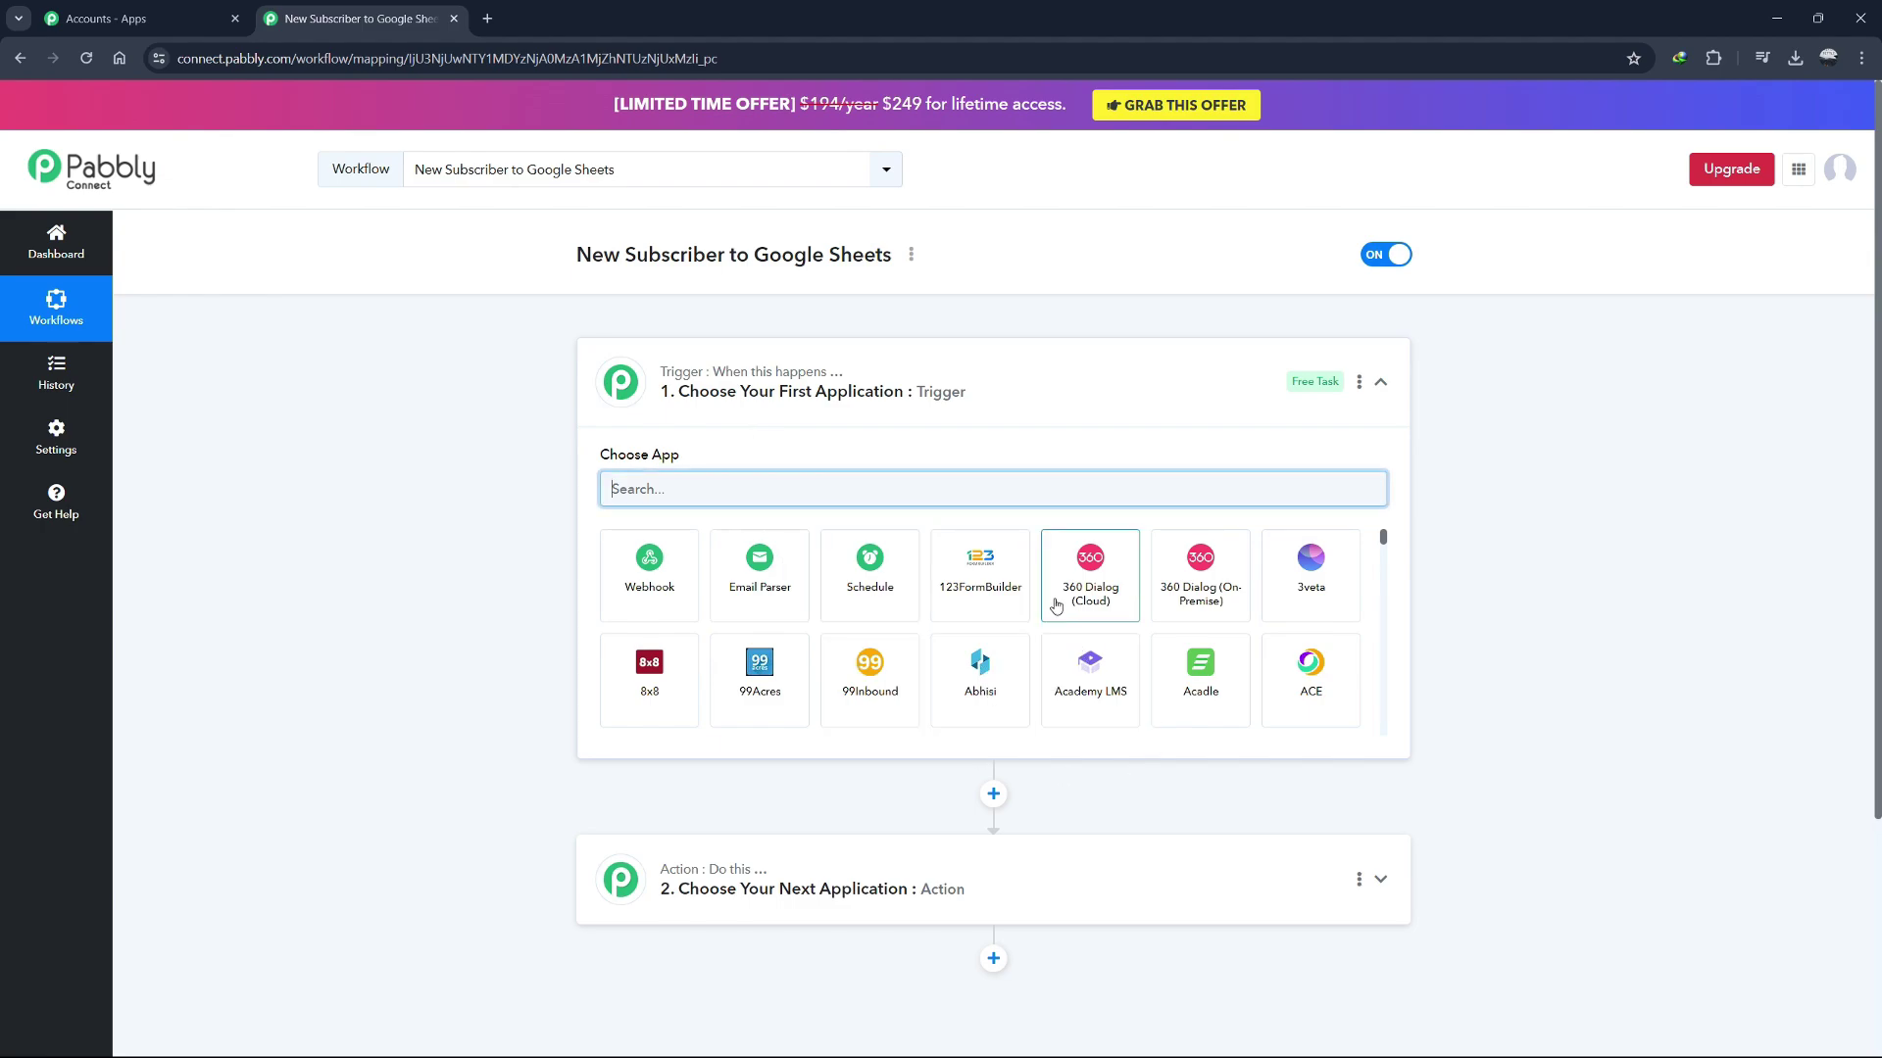
text(mail)
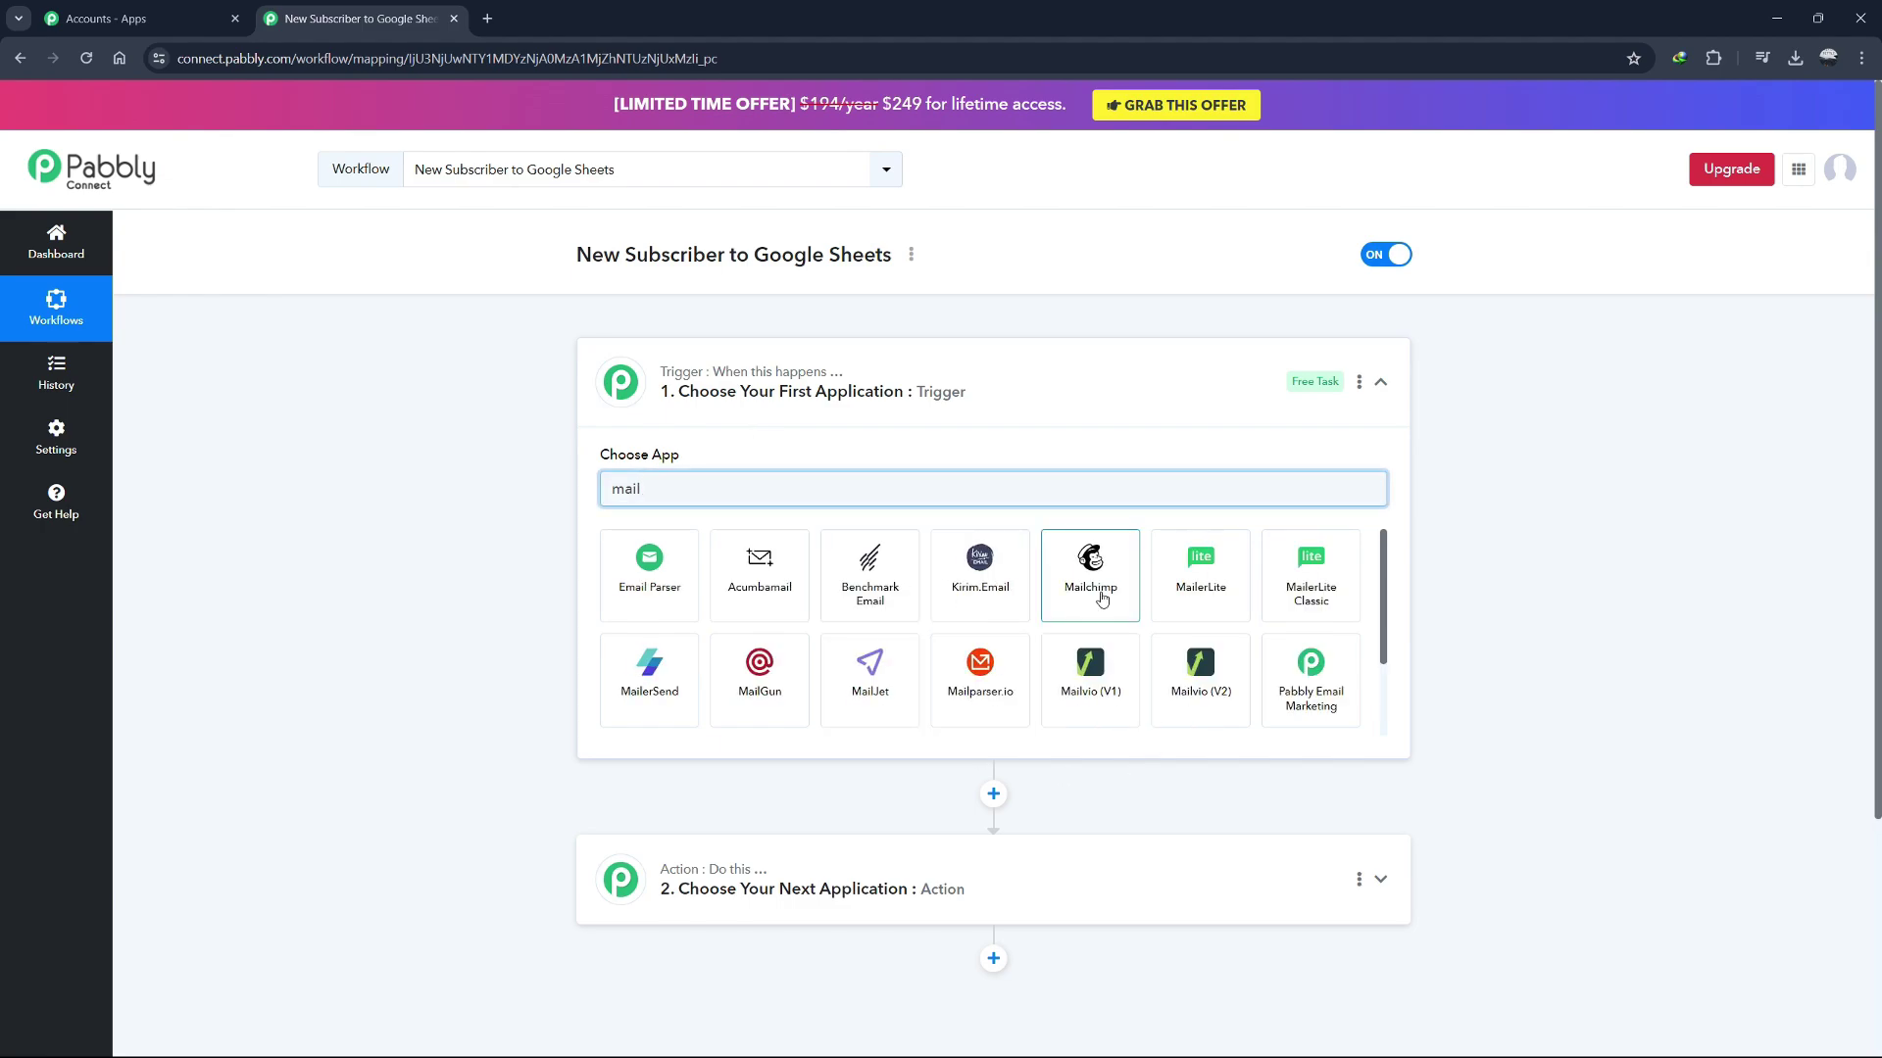
click(1101, 592)
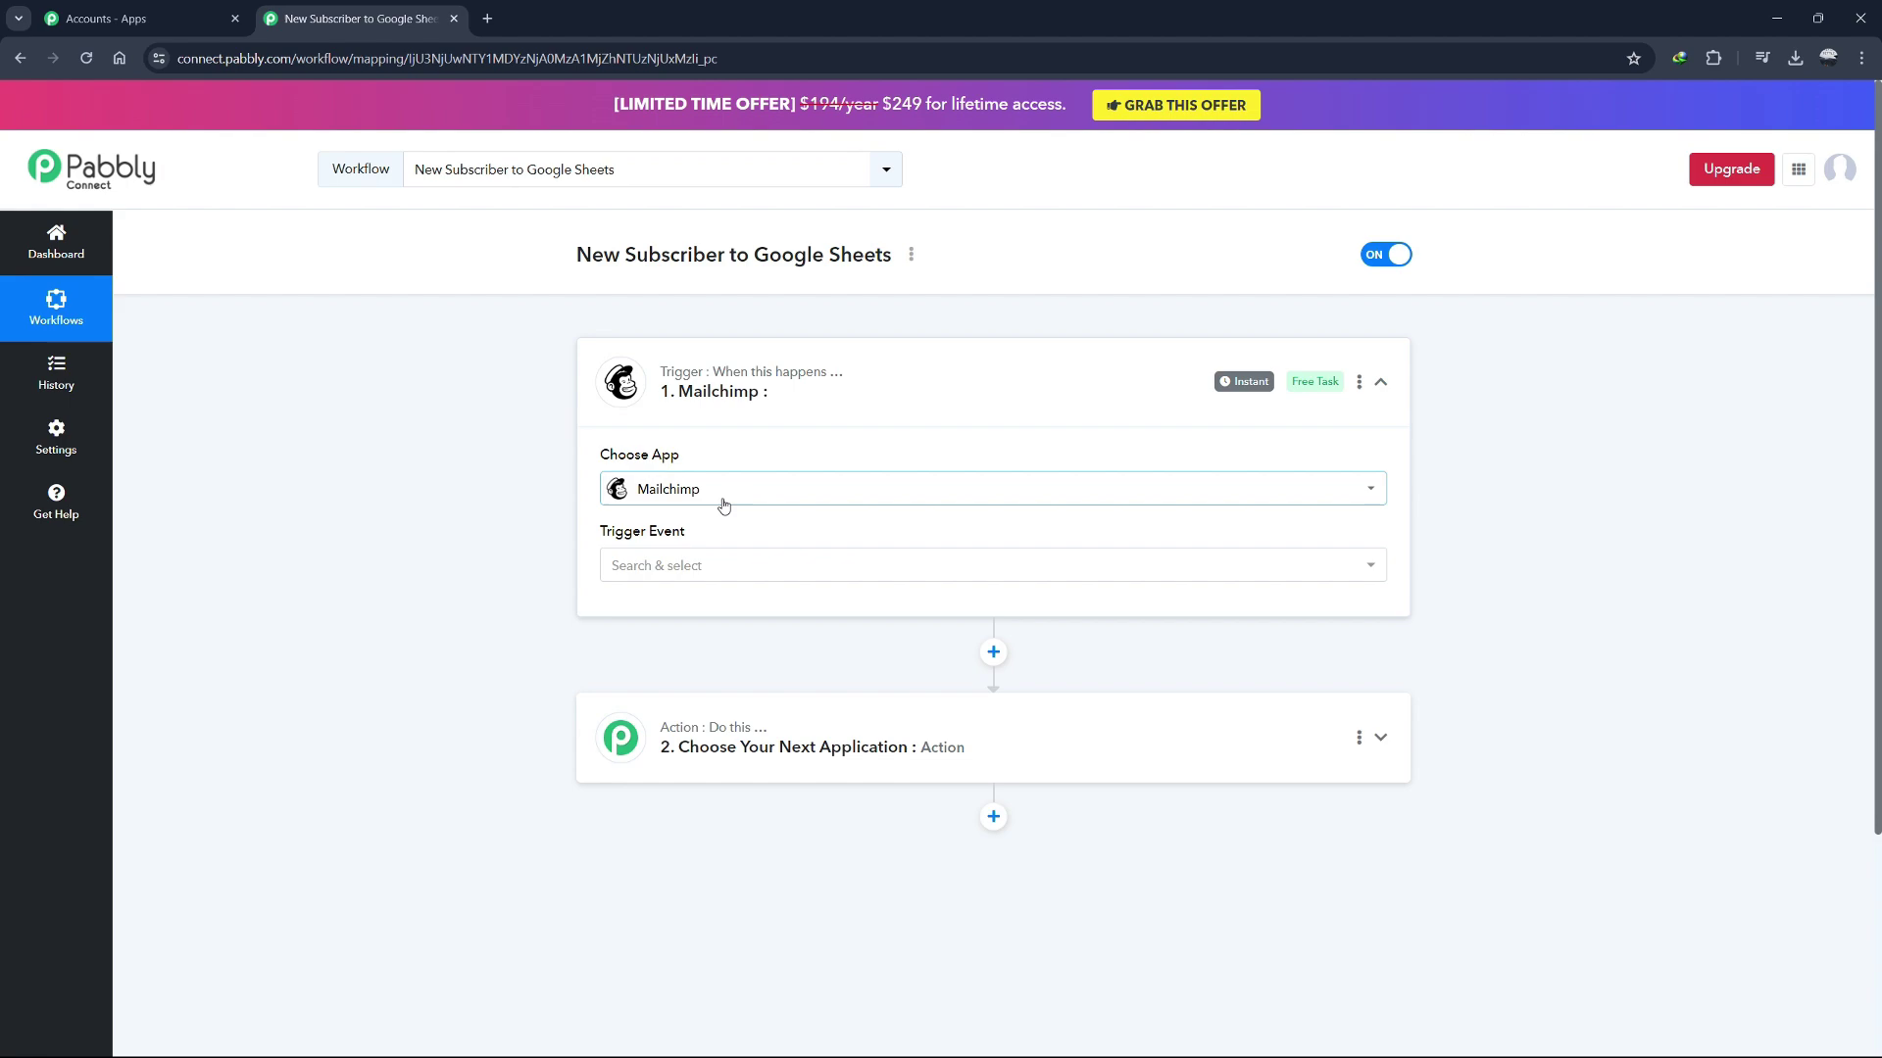
click(737, 568)
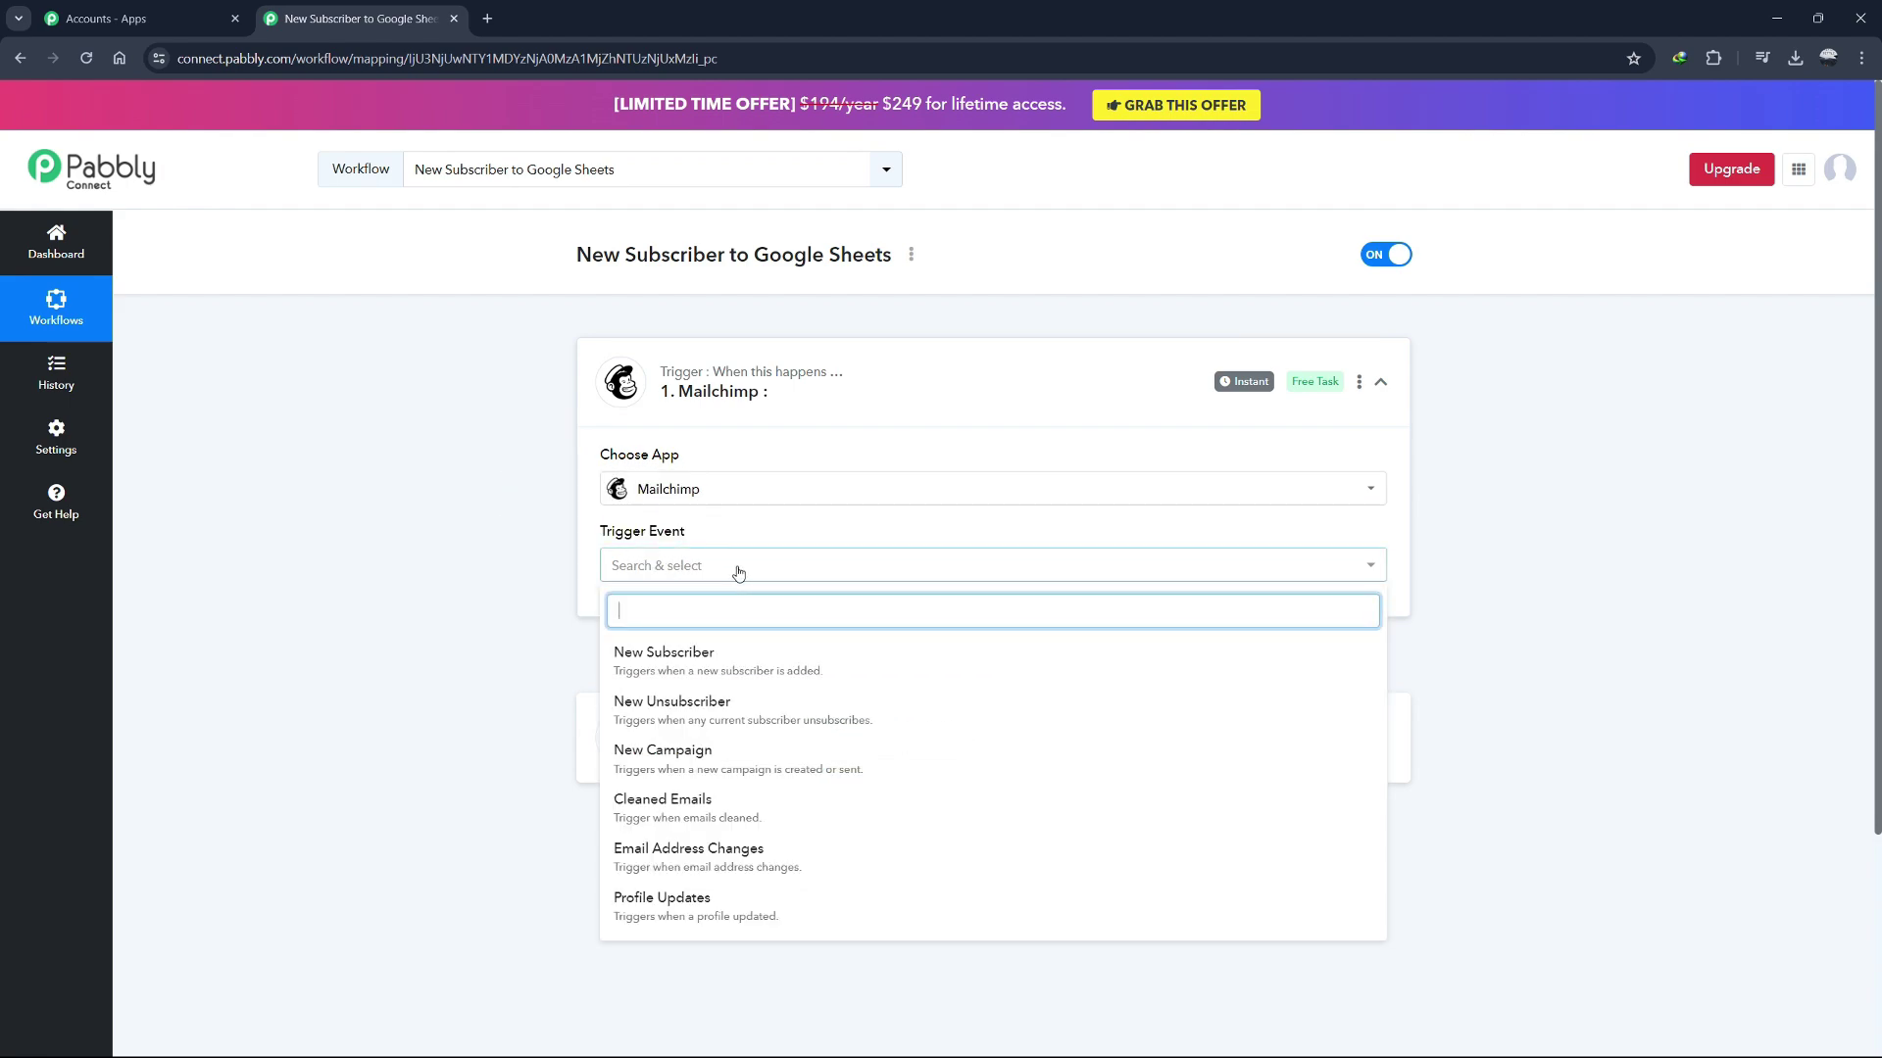
click(740, 667)
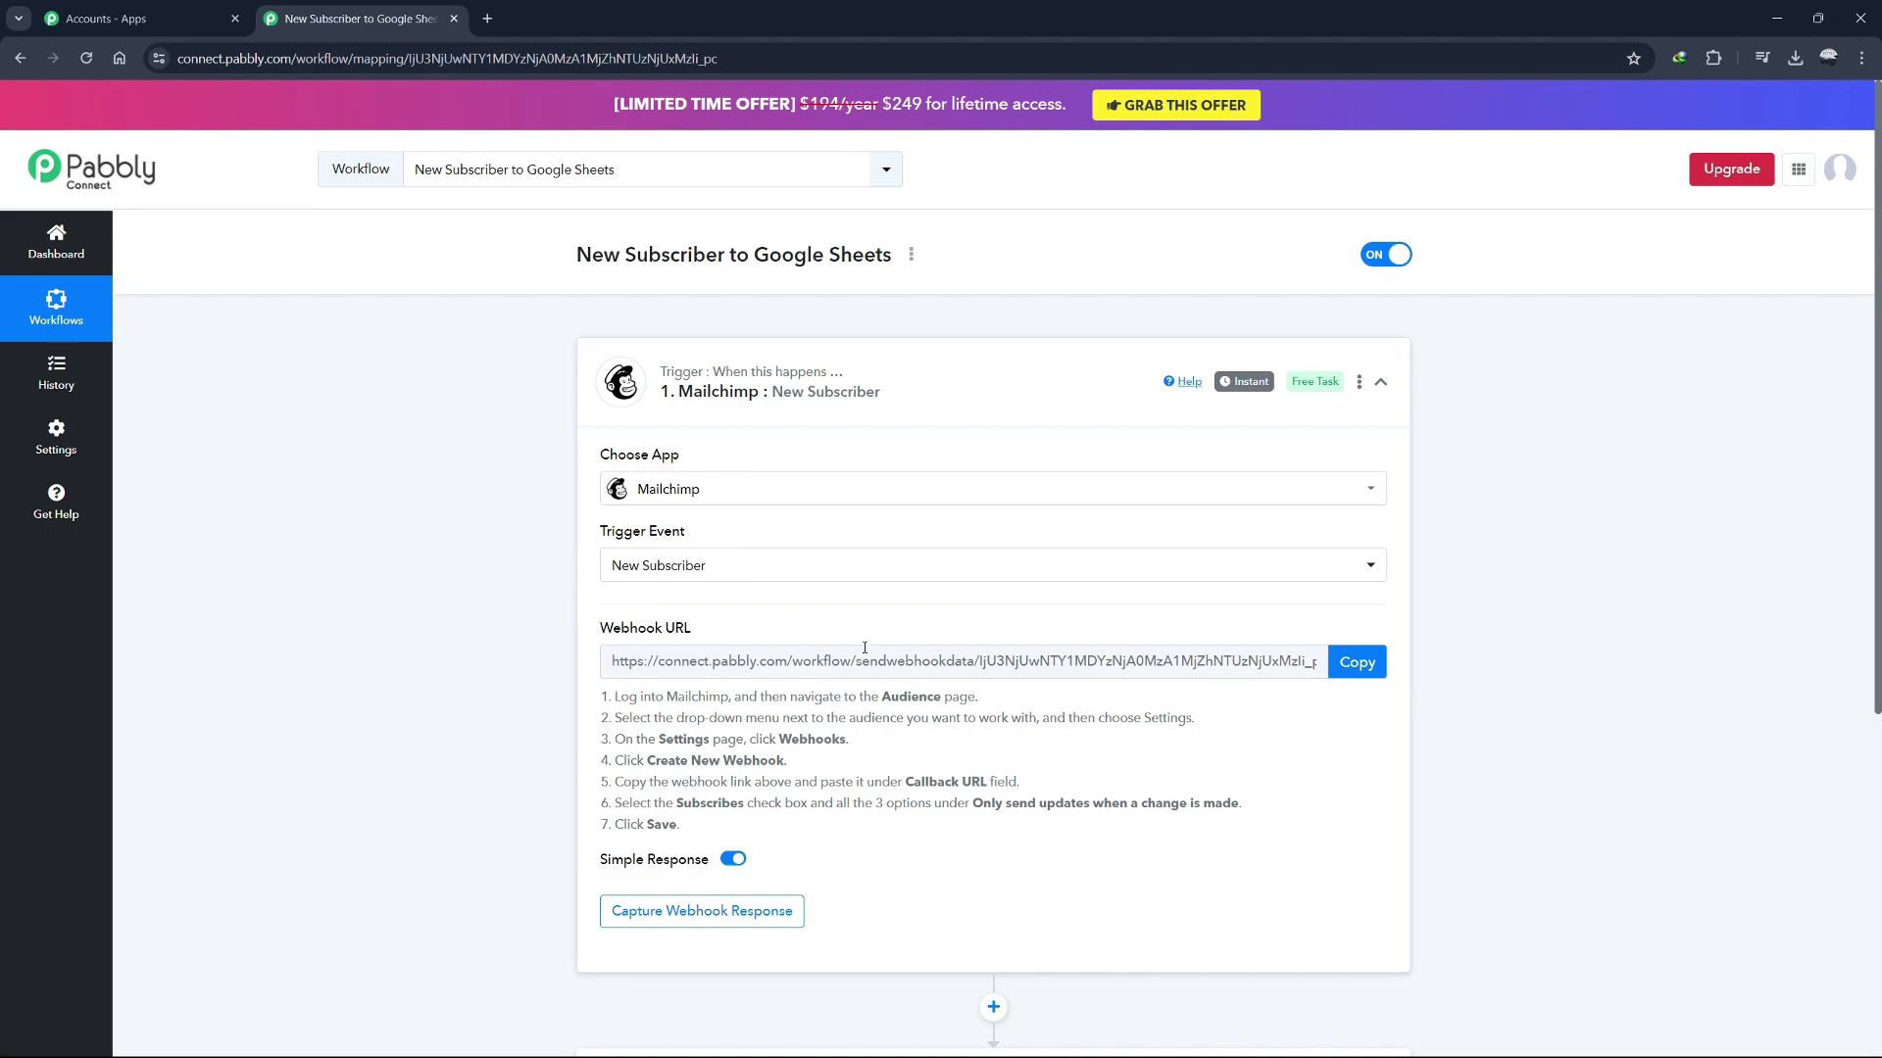
scroll(864, 648, down, 4)
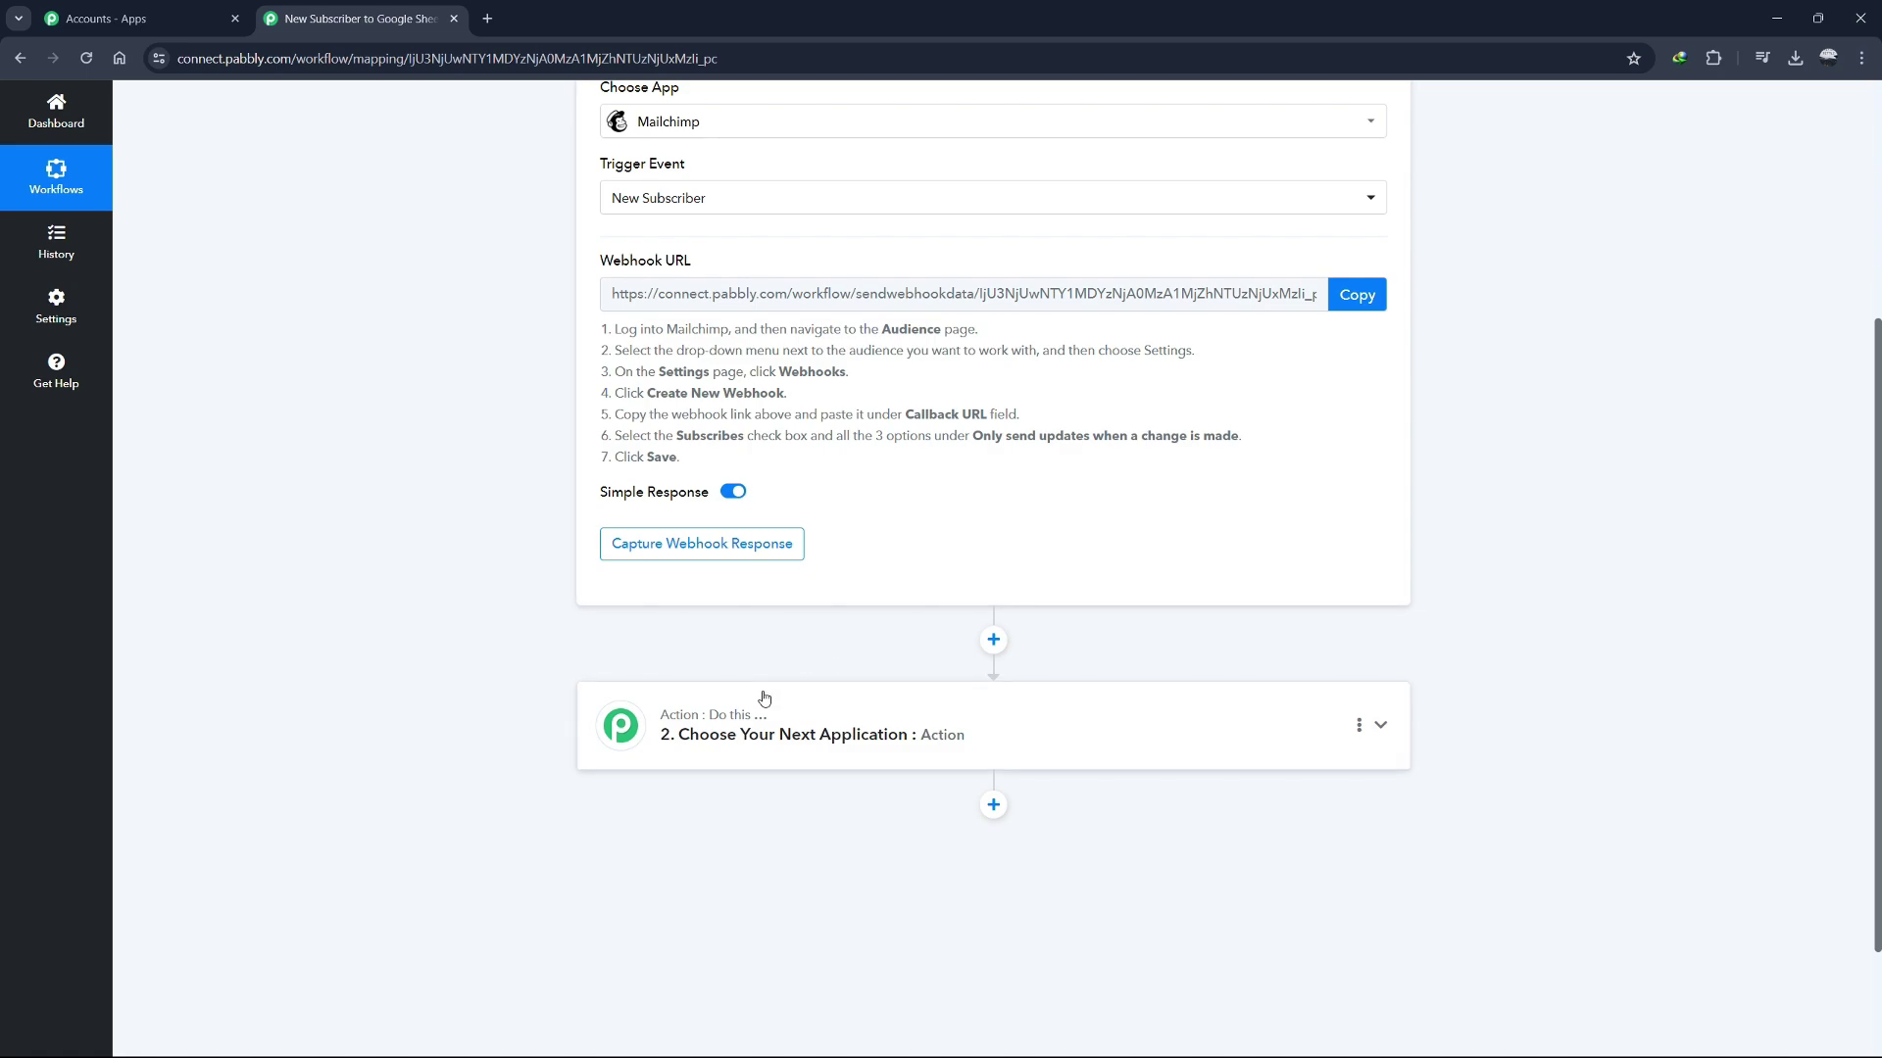
Search 'goo' and set the action step to Google Sheets with the Add New Row event.
click(803, 733)
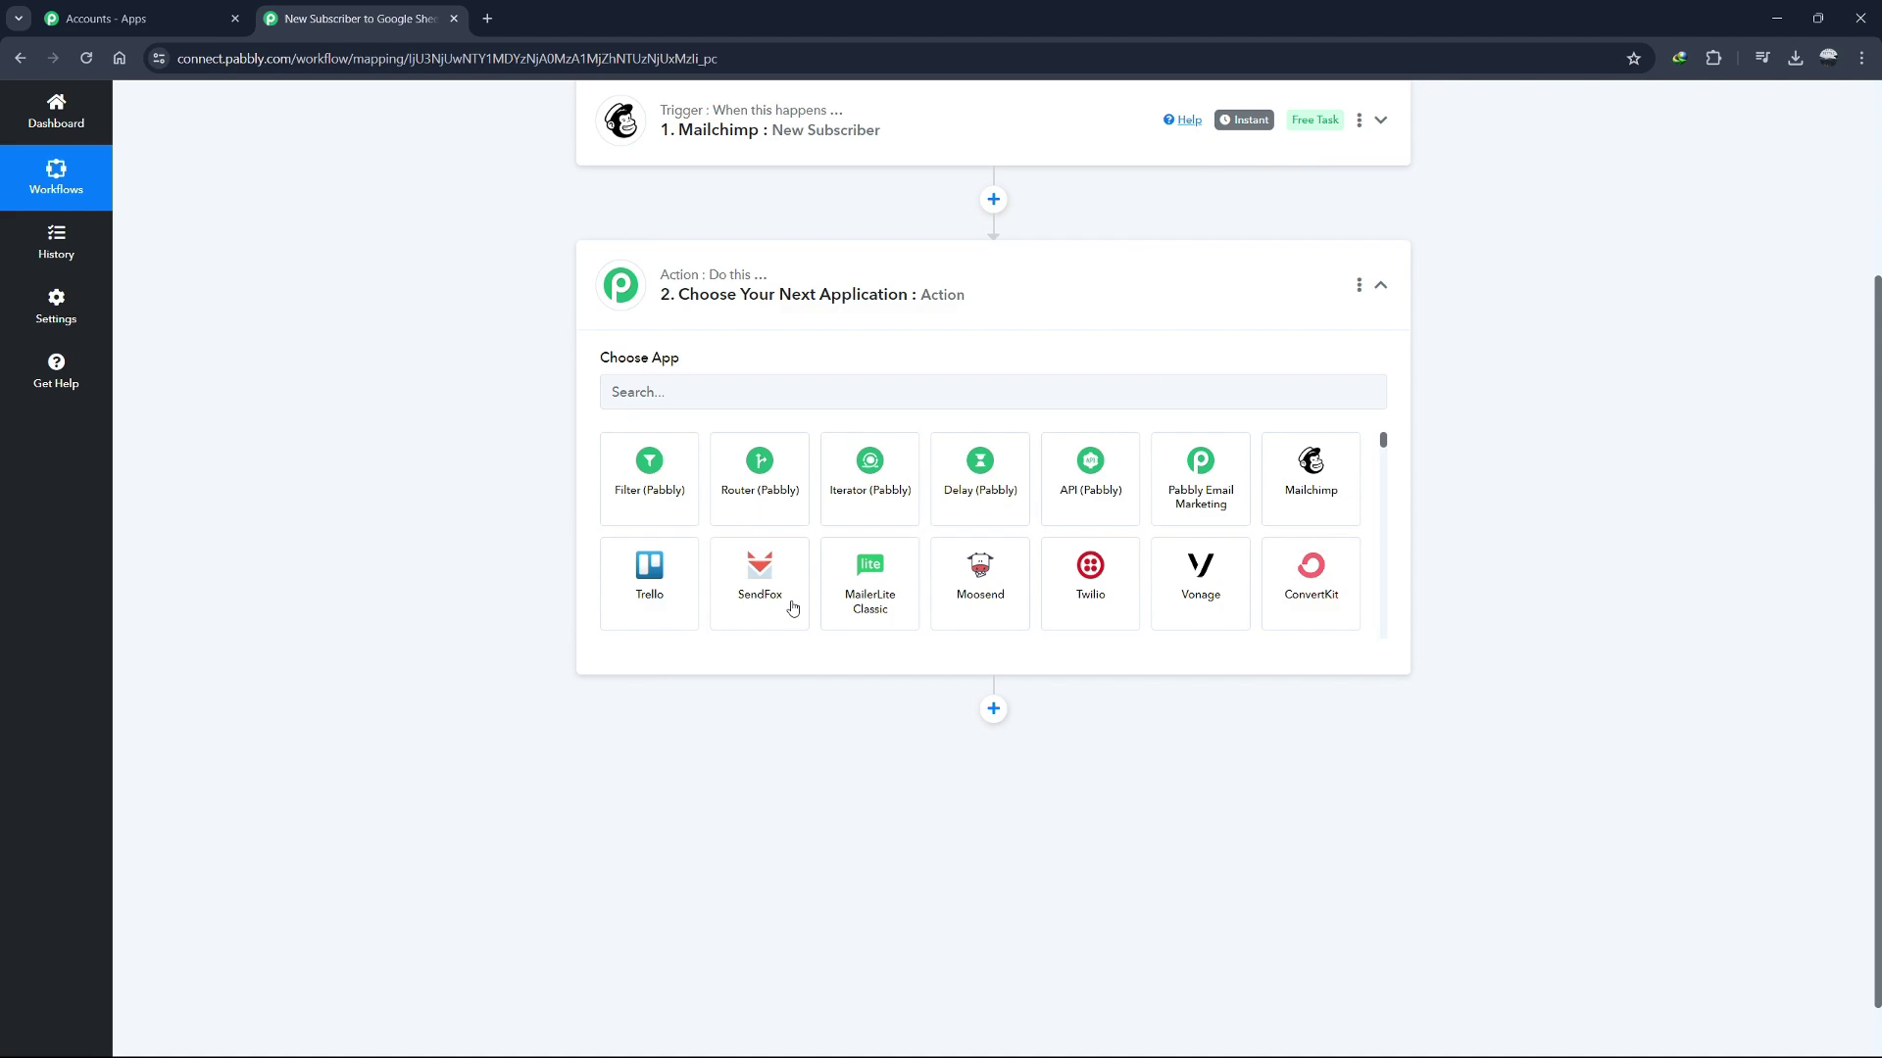
click(741, 405)
text(goo)
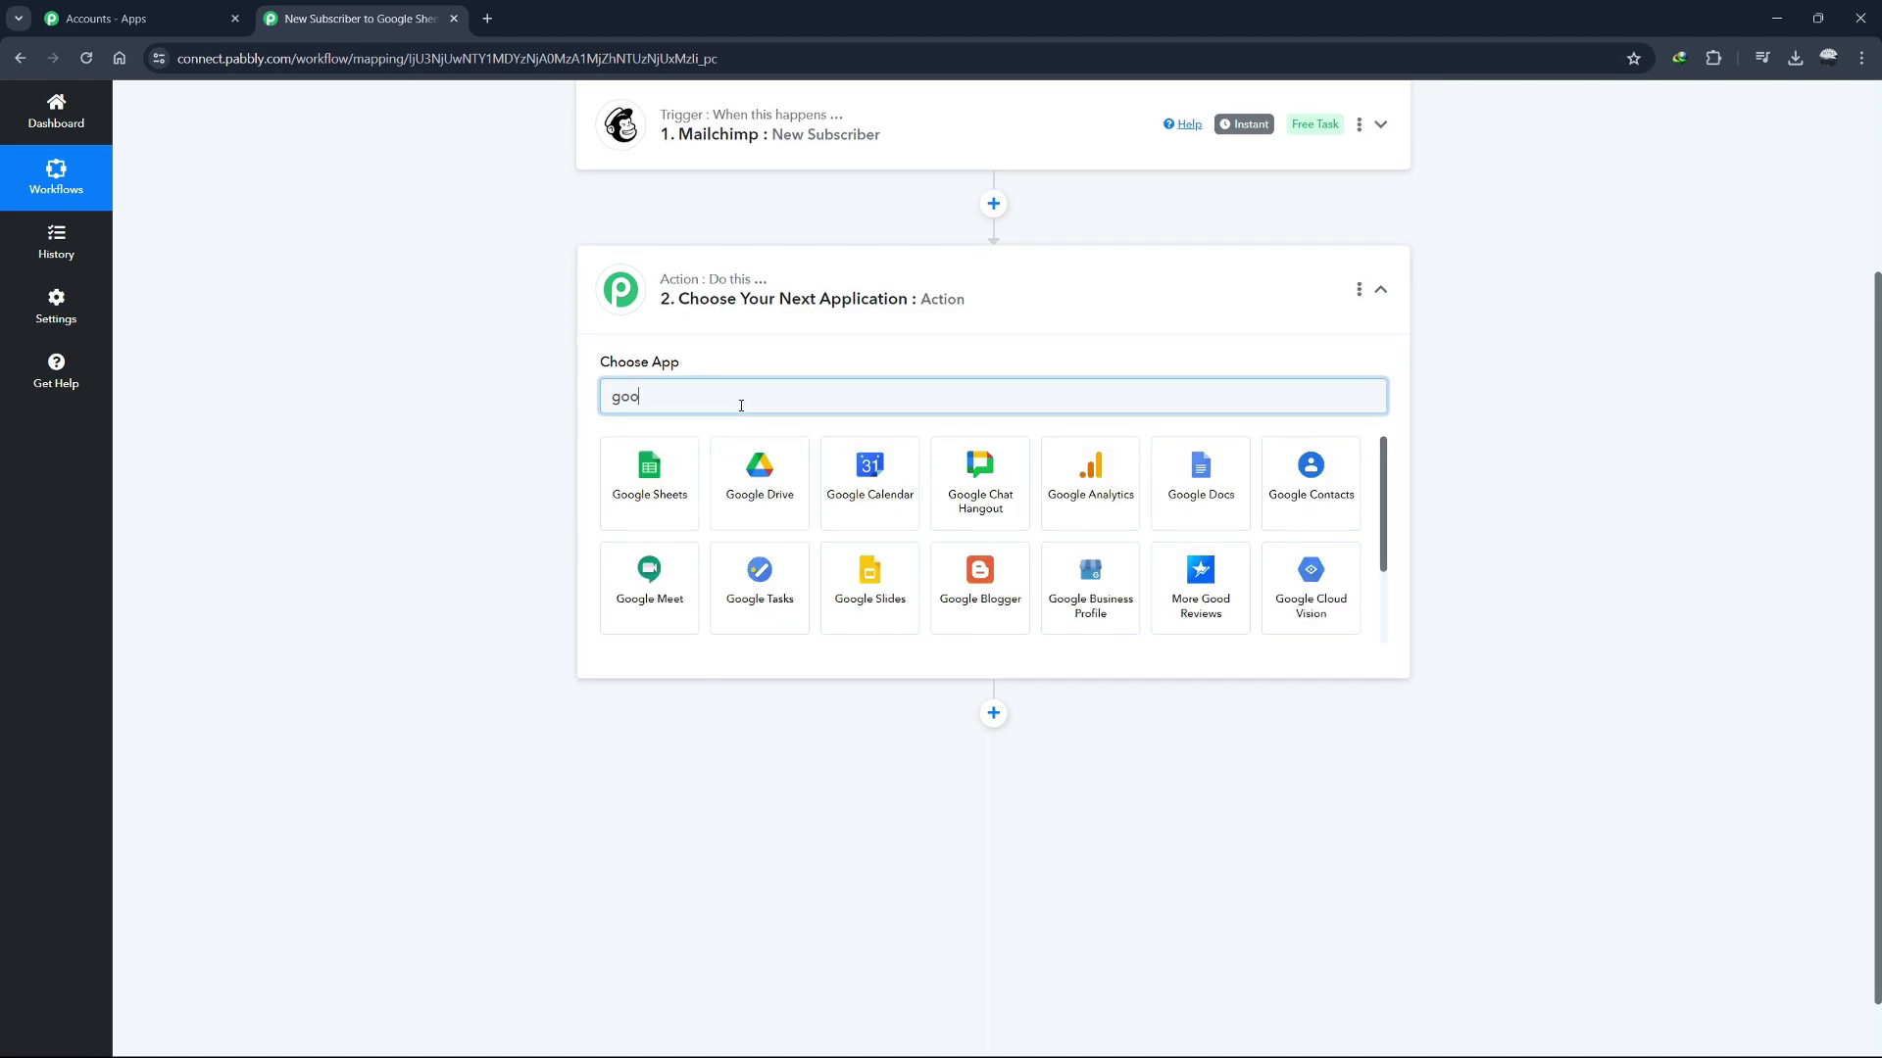
click(664, 511)
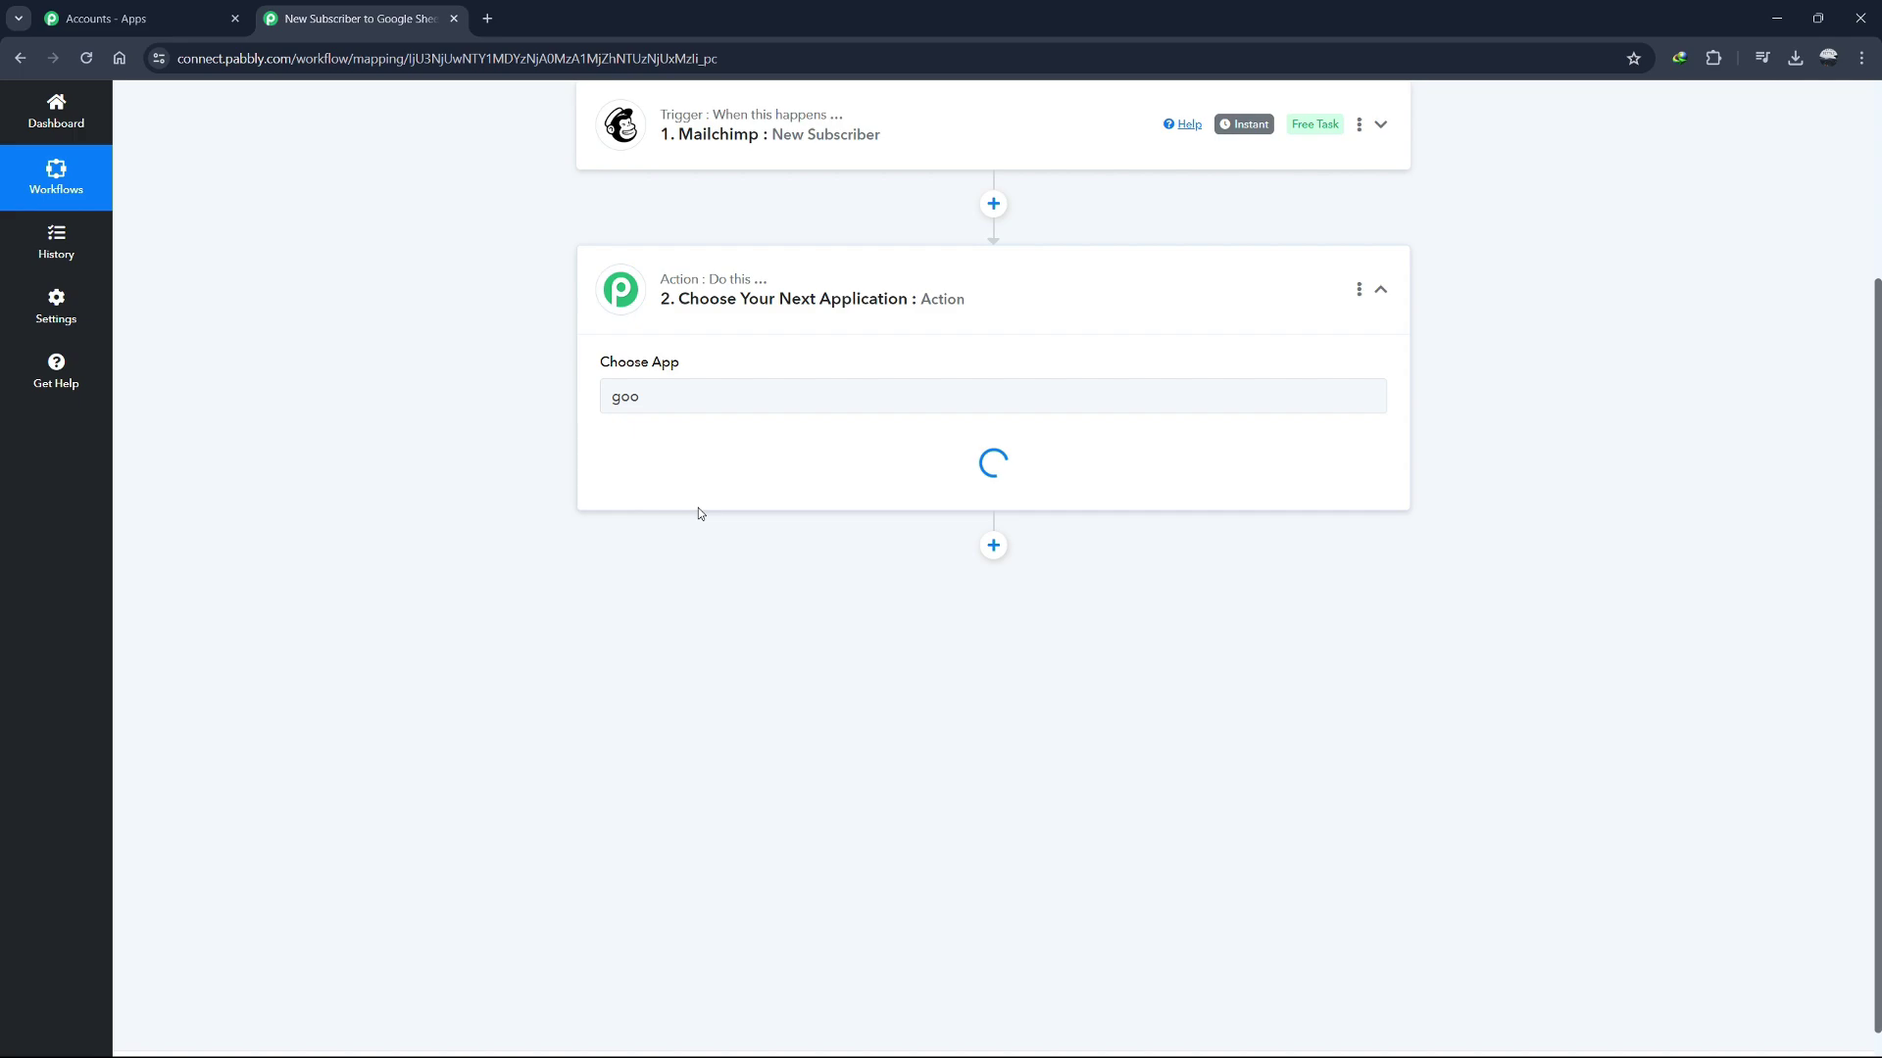
click(743, 478)
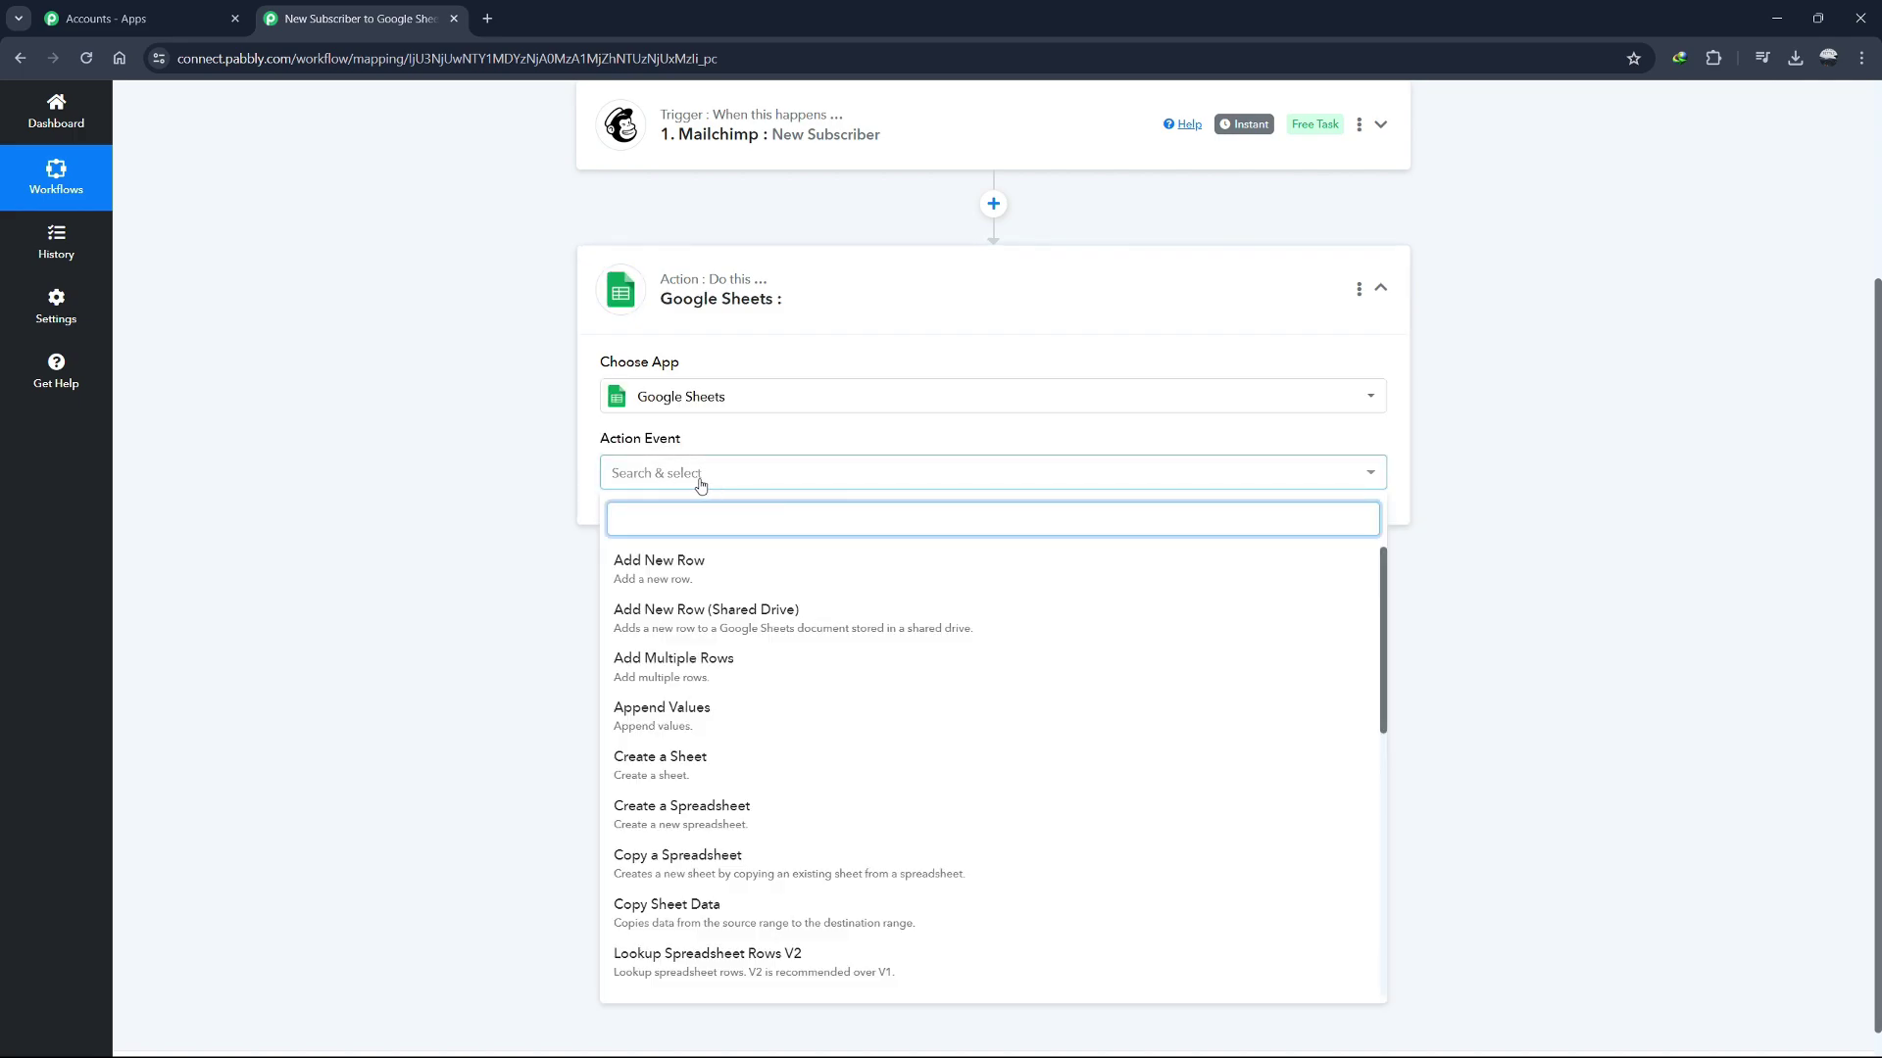
click(715, 574)
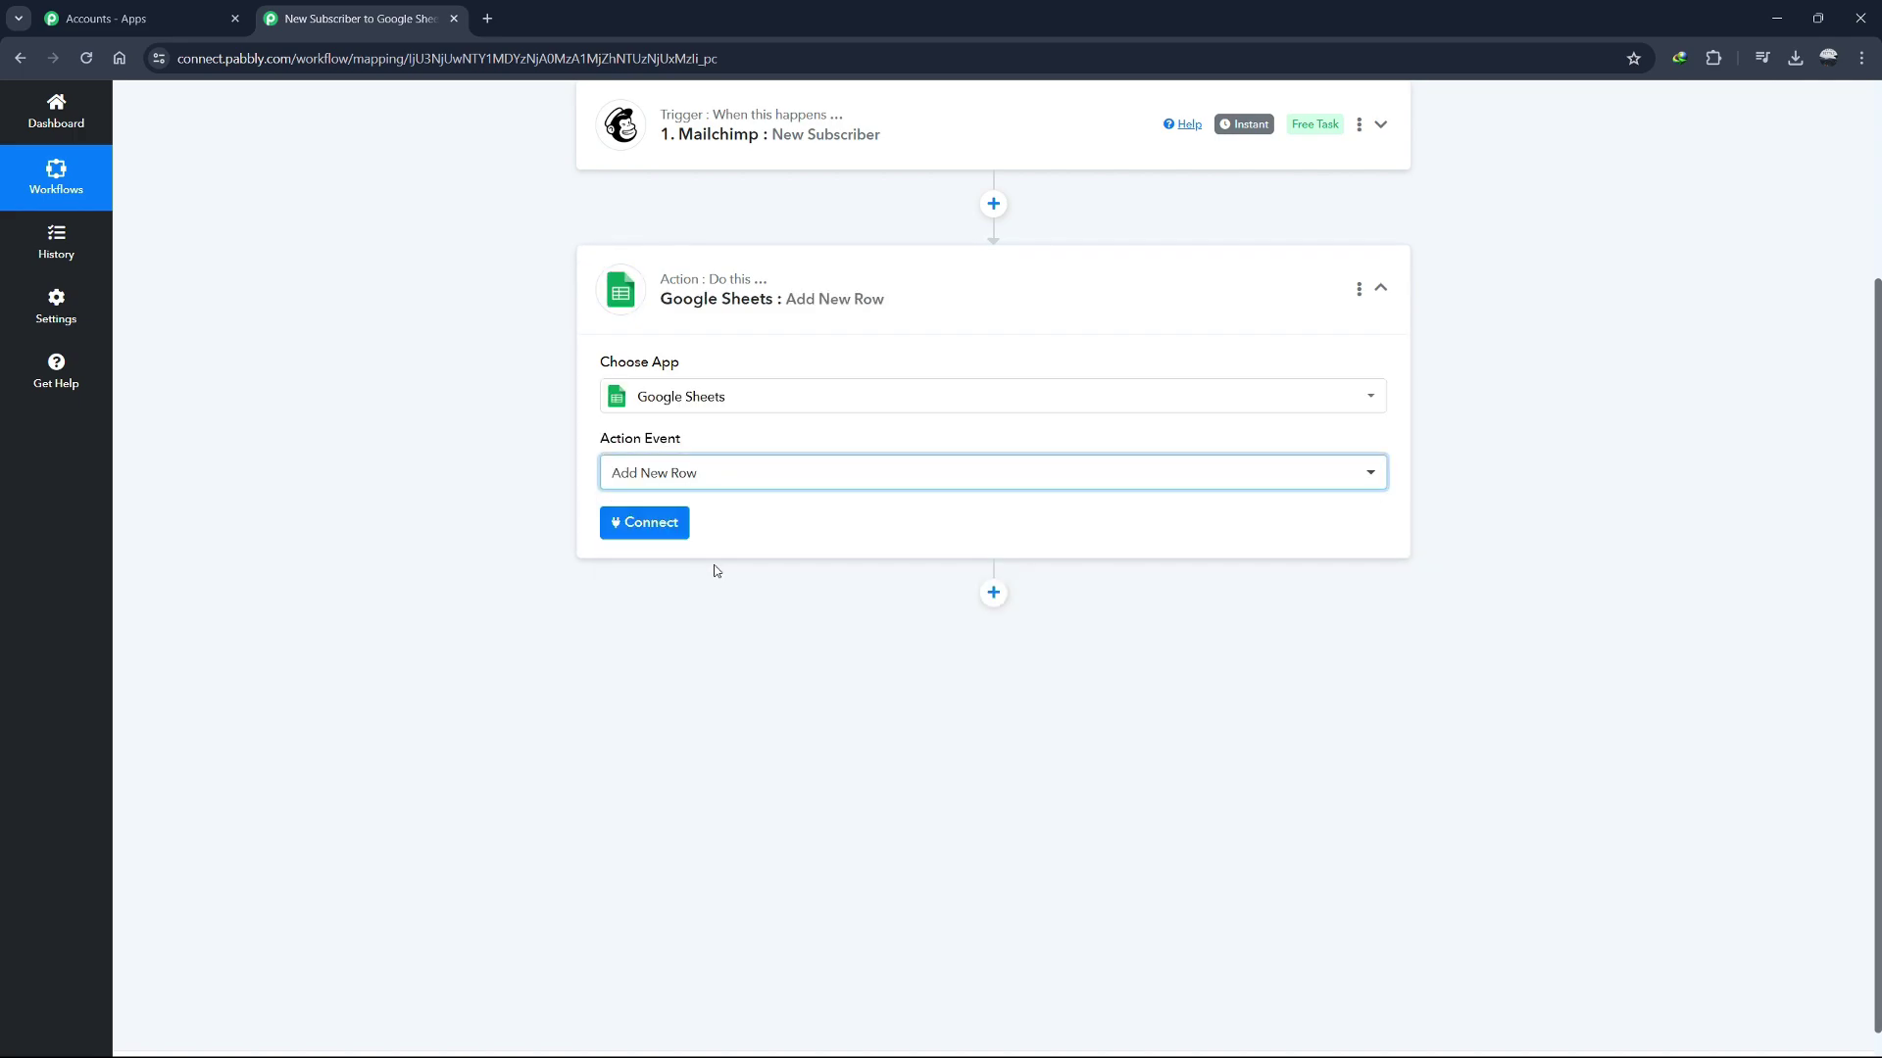
scroll(781, 483, up, 3)
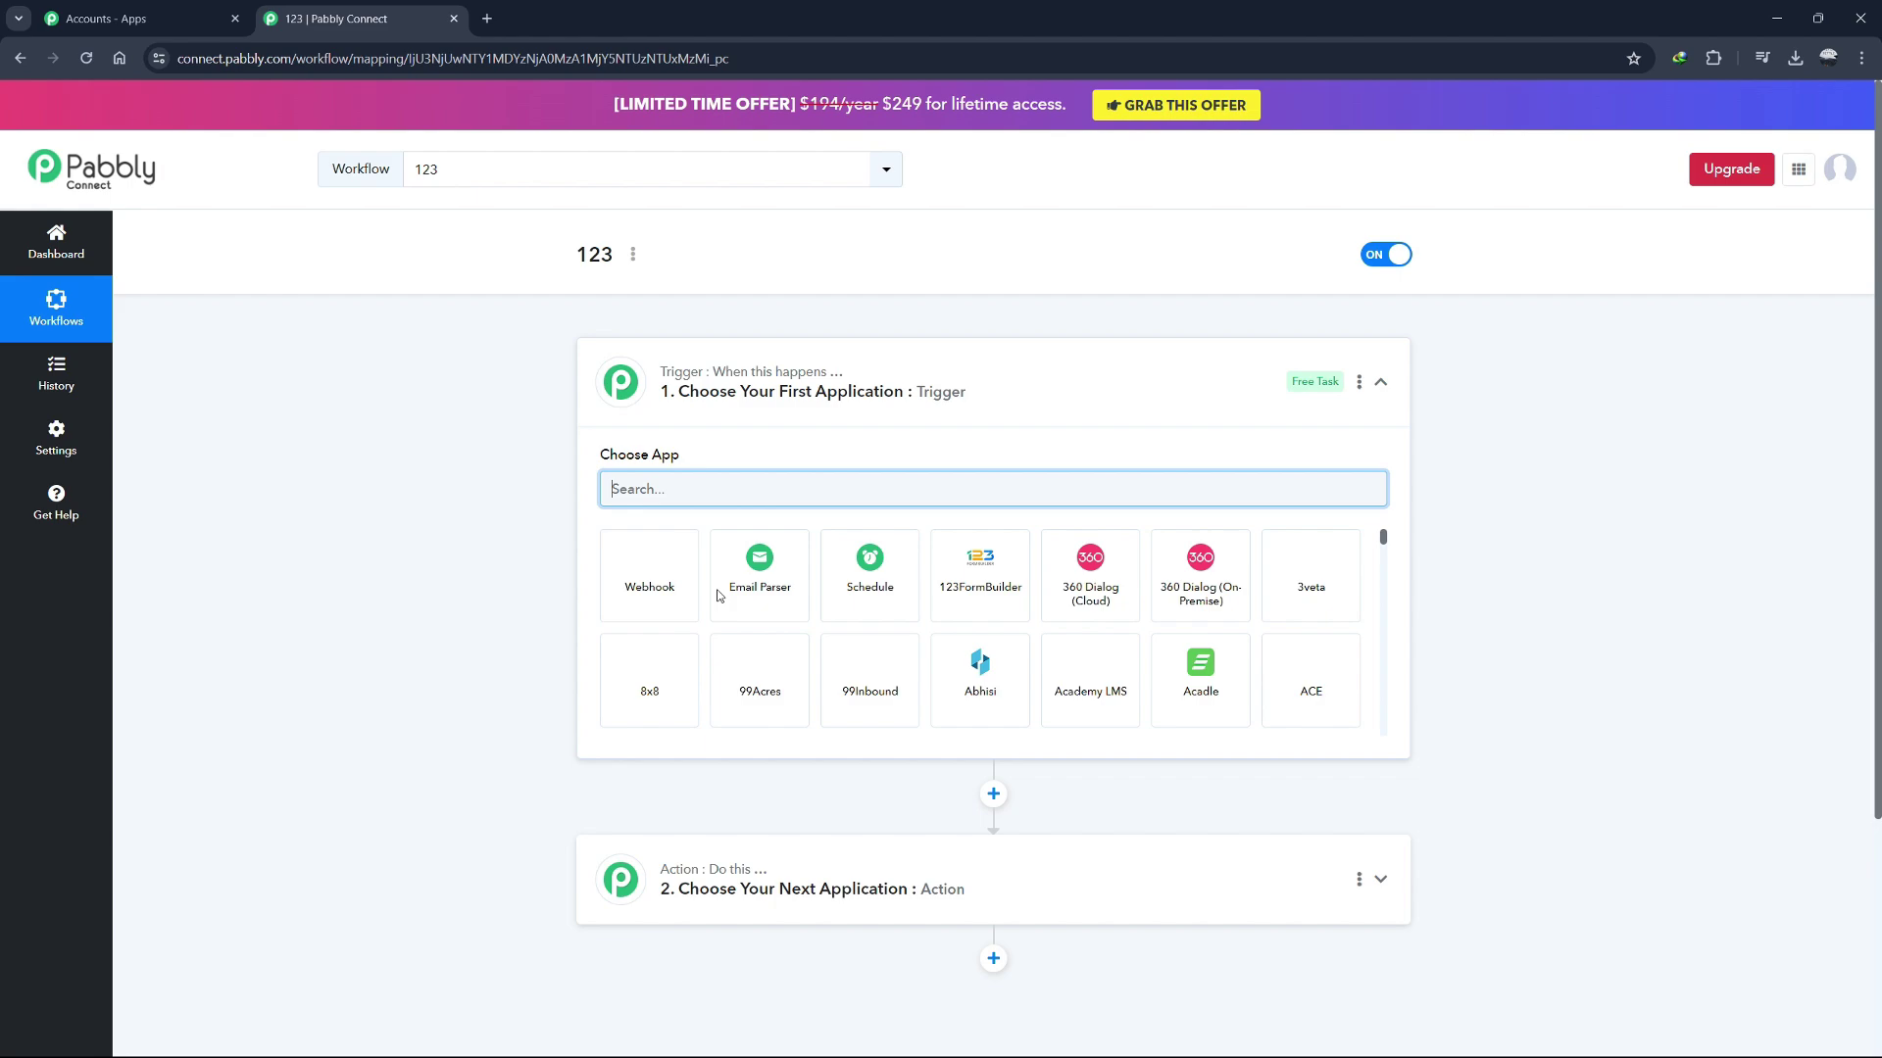
Insert a new action step after the trigger in workflow 123.
scroll(1027, 689, down, 1)
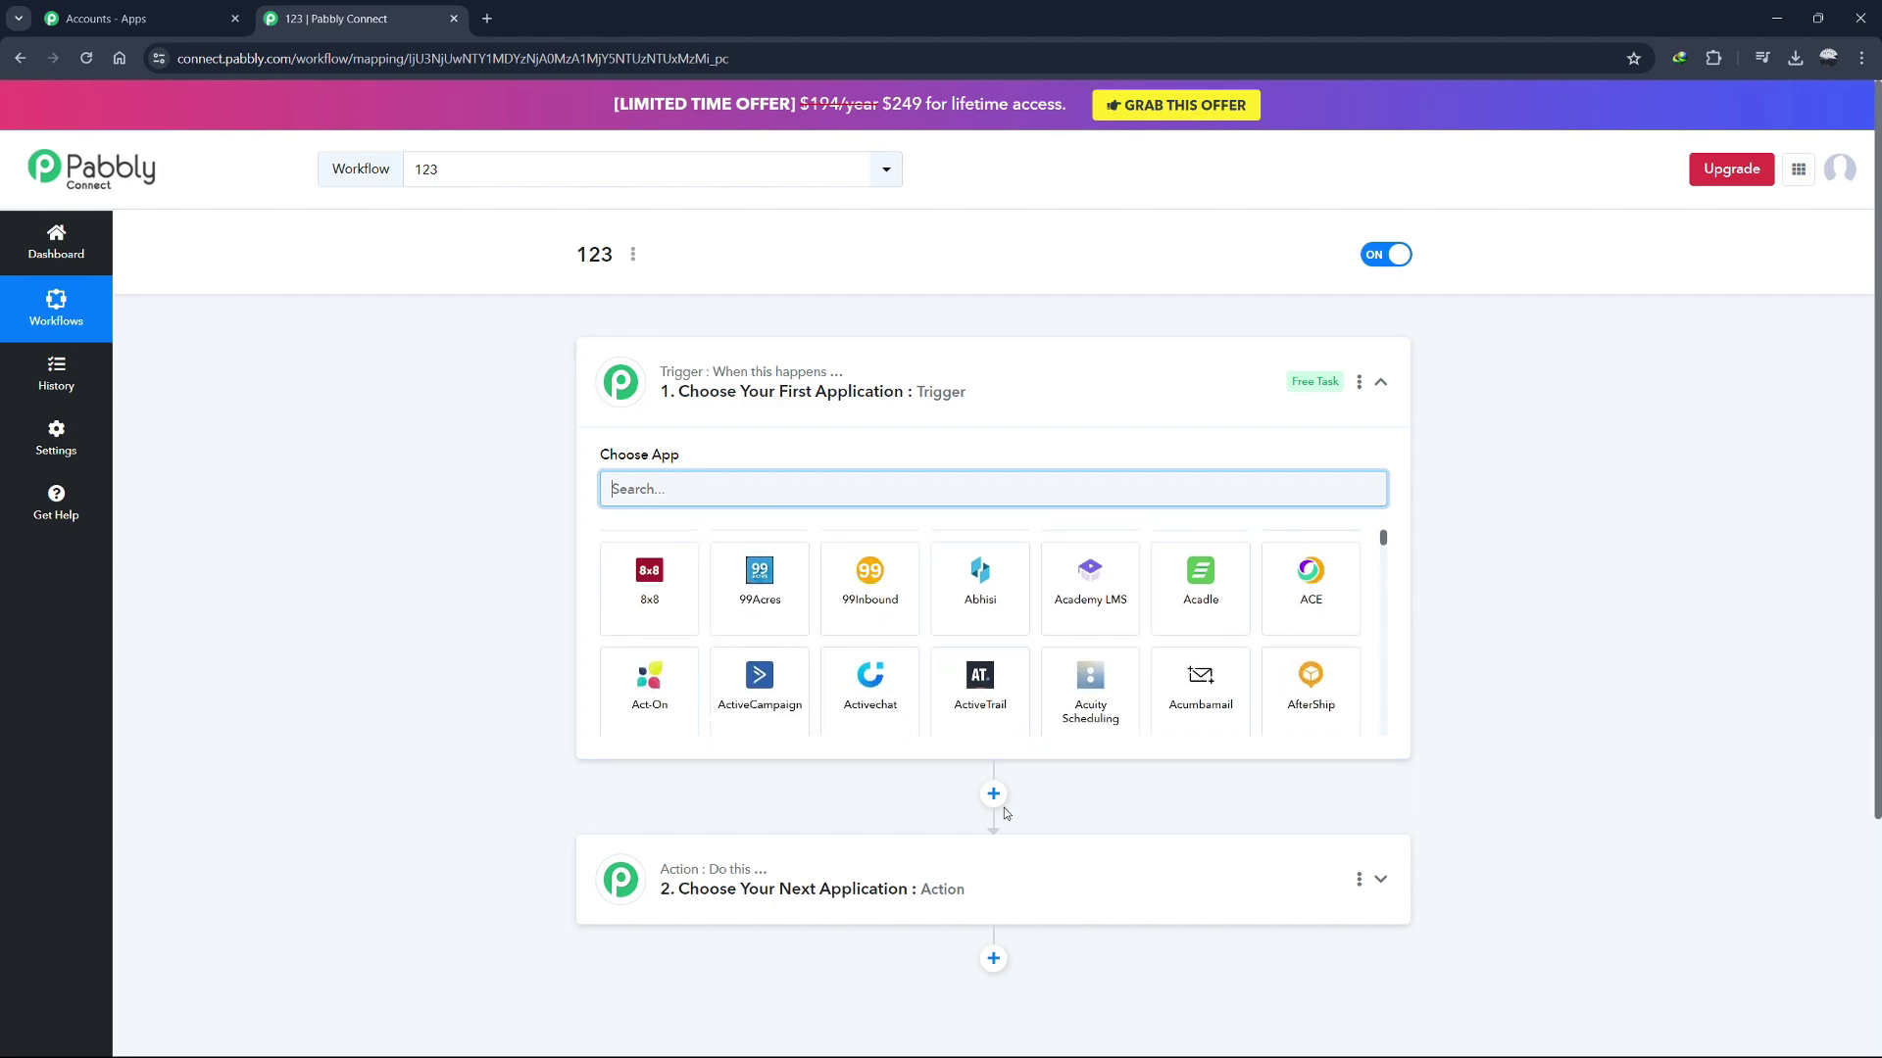
click(993, 796)
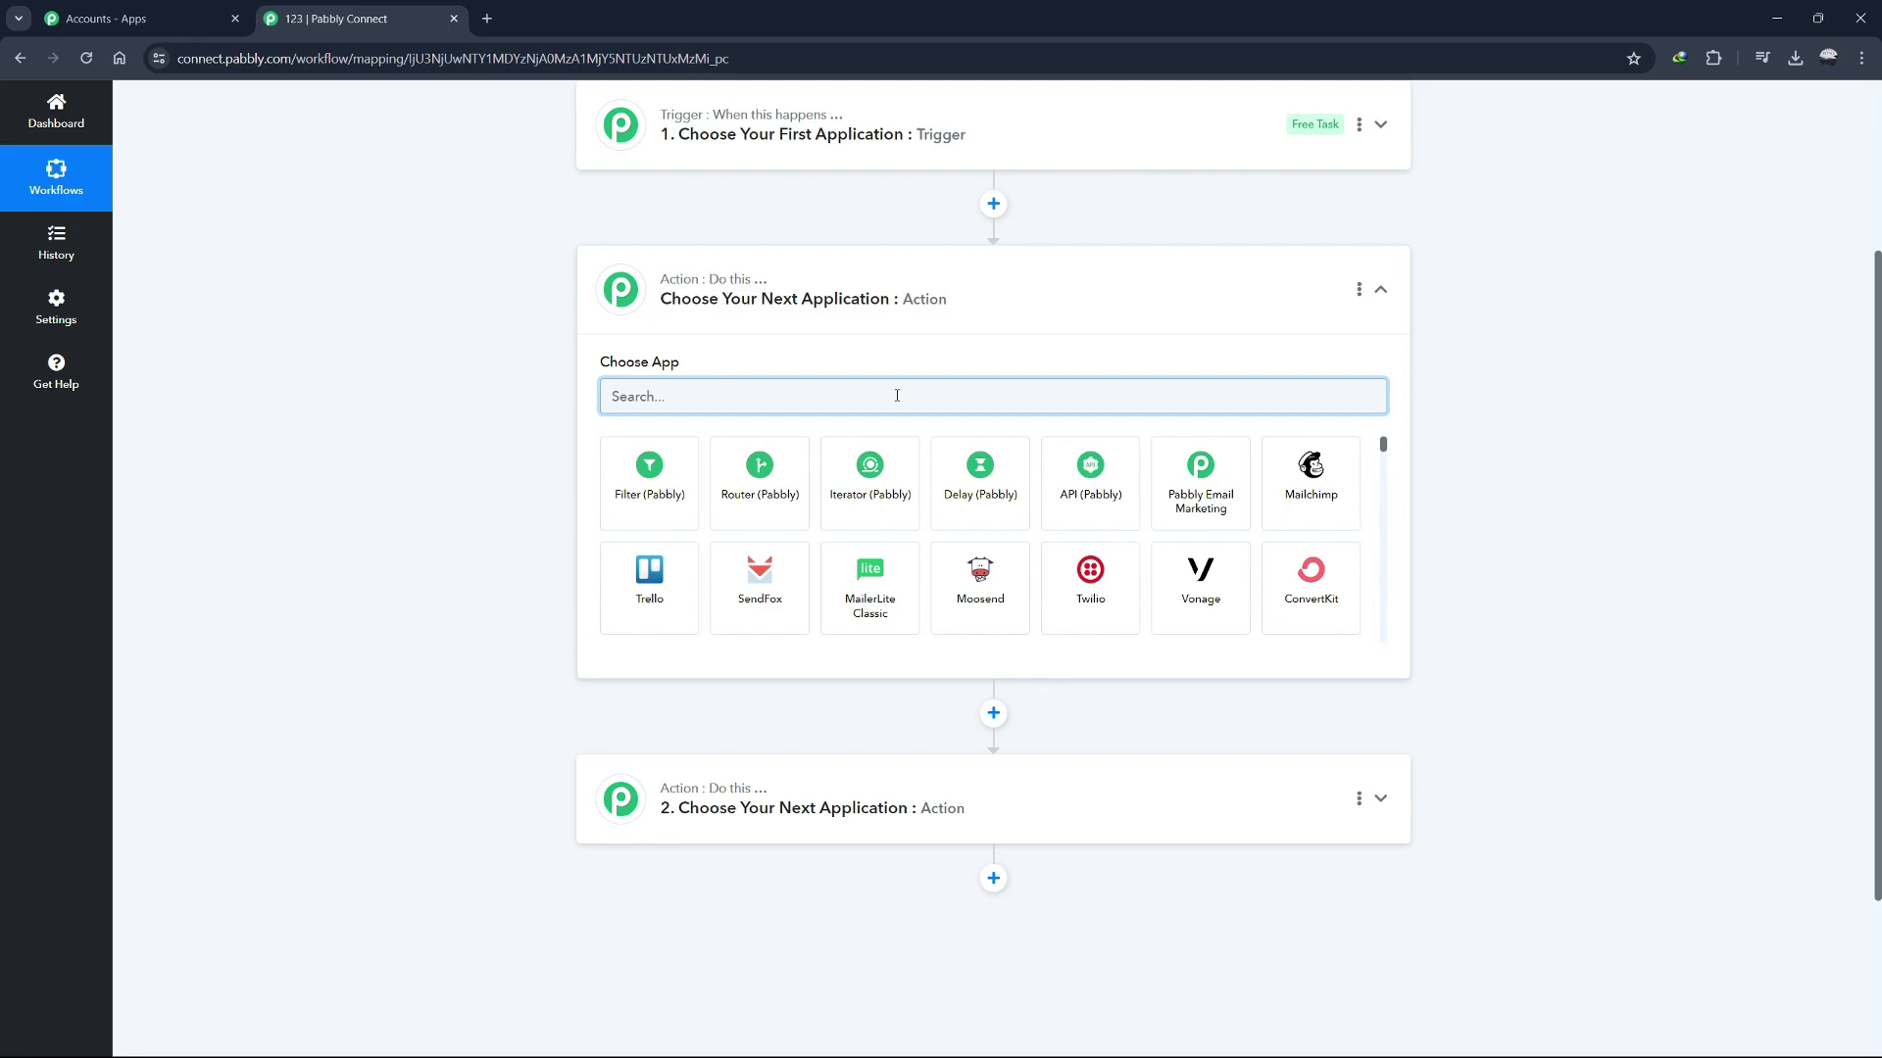
scroll(1180, 379, up, 3)
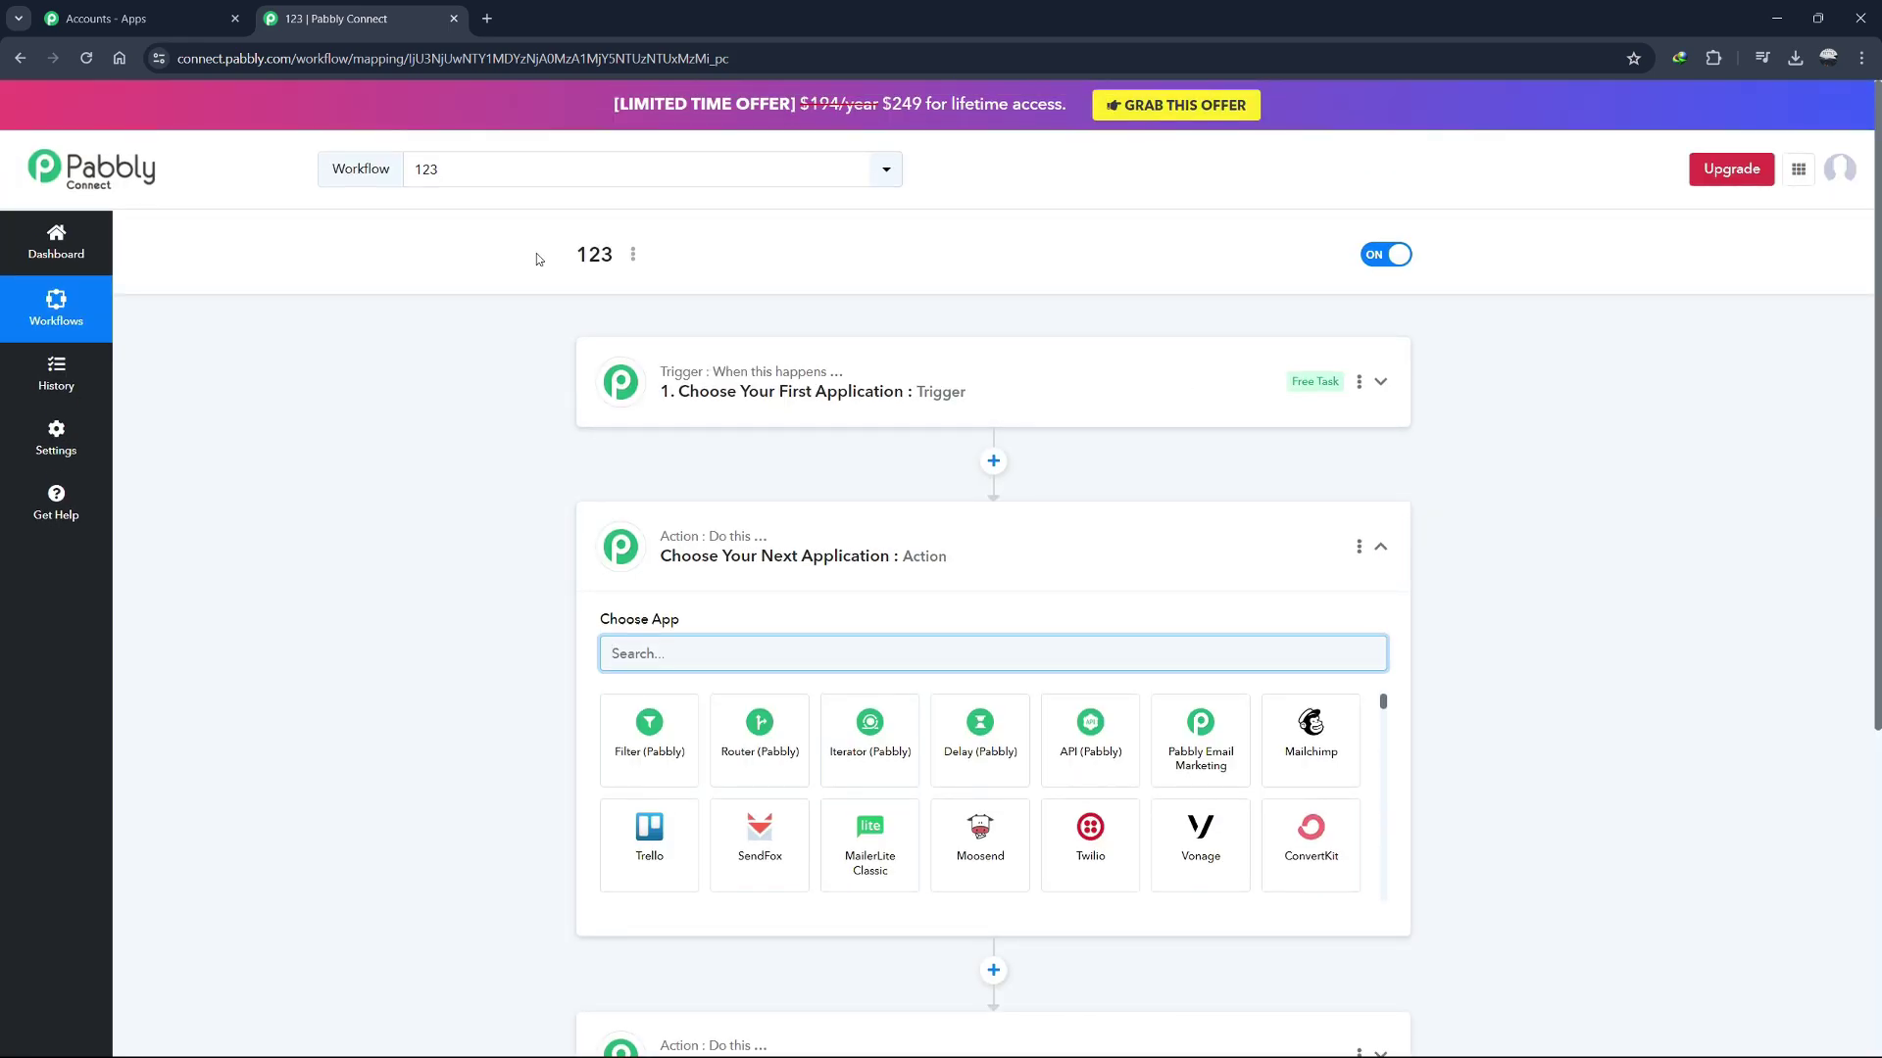
Switch workflow 123 off, confirm, and briefly search the workflow list for '1'.
click(1384, 259)
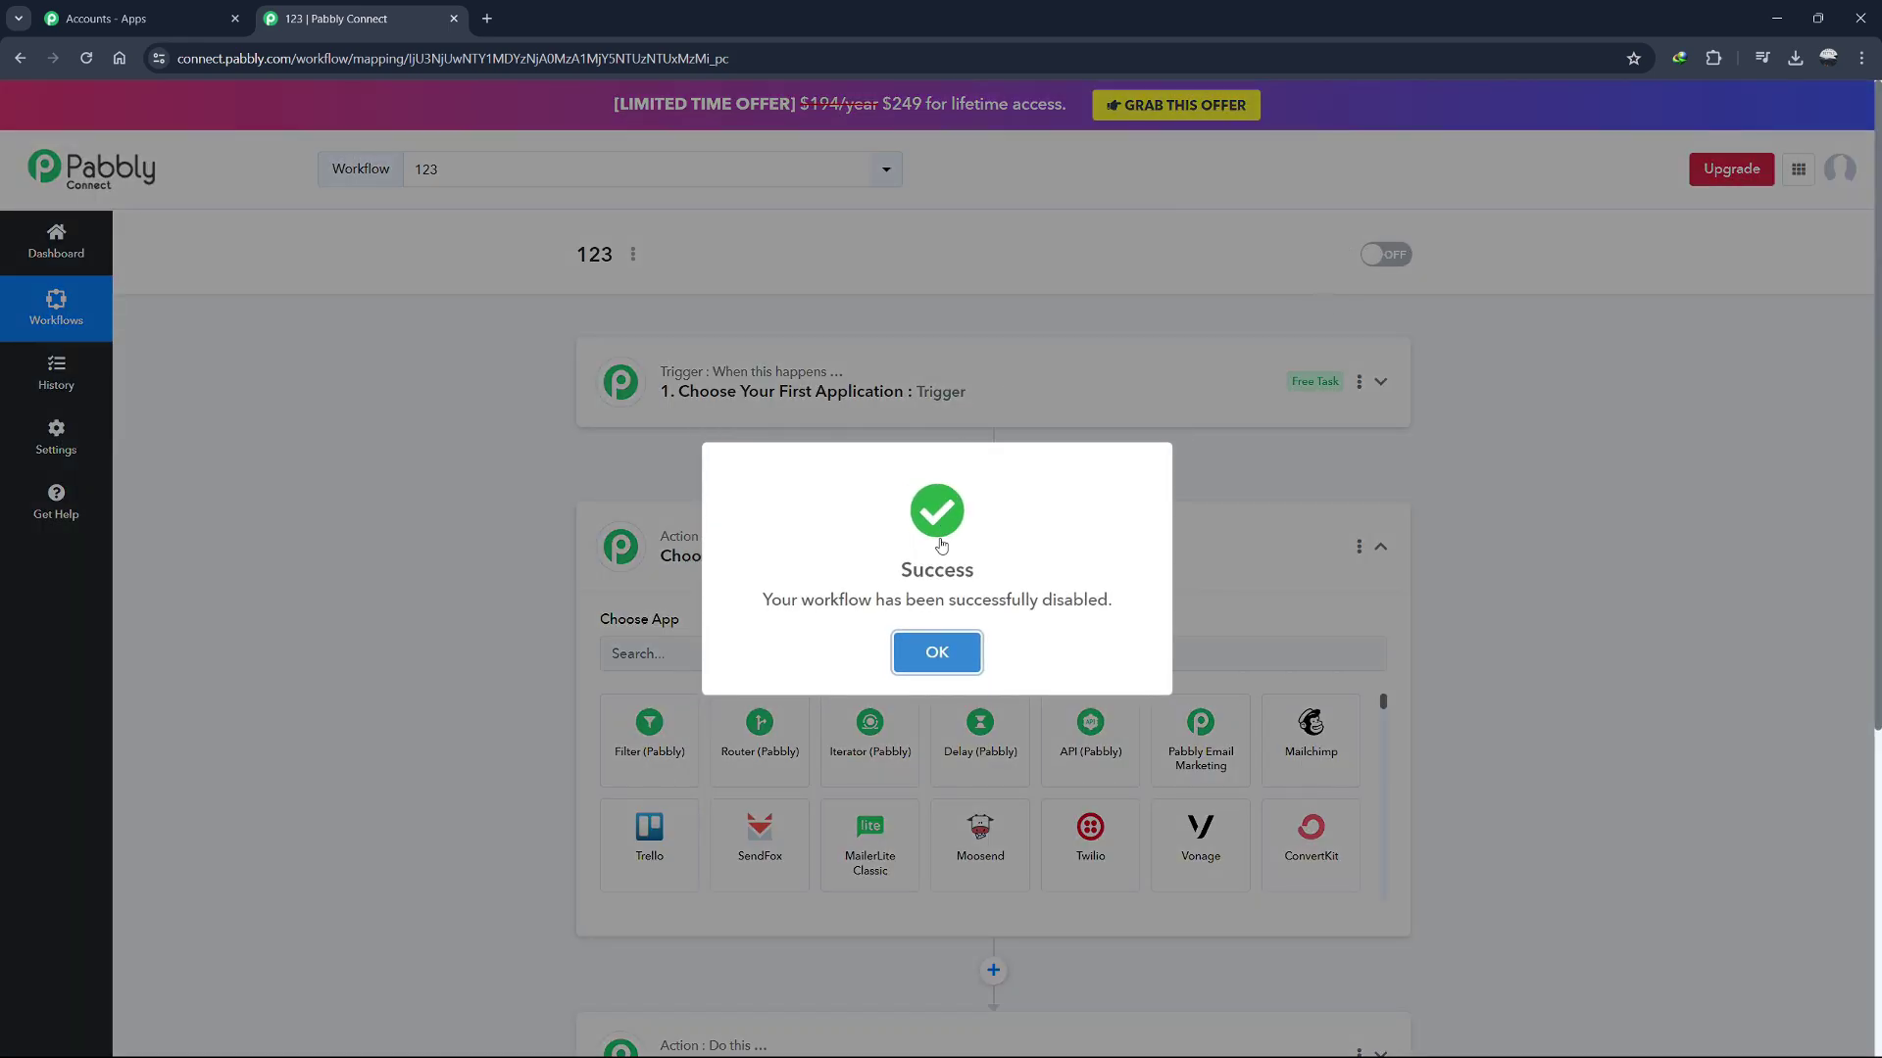
click(935, 645)
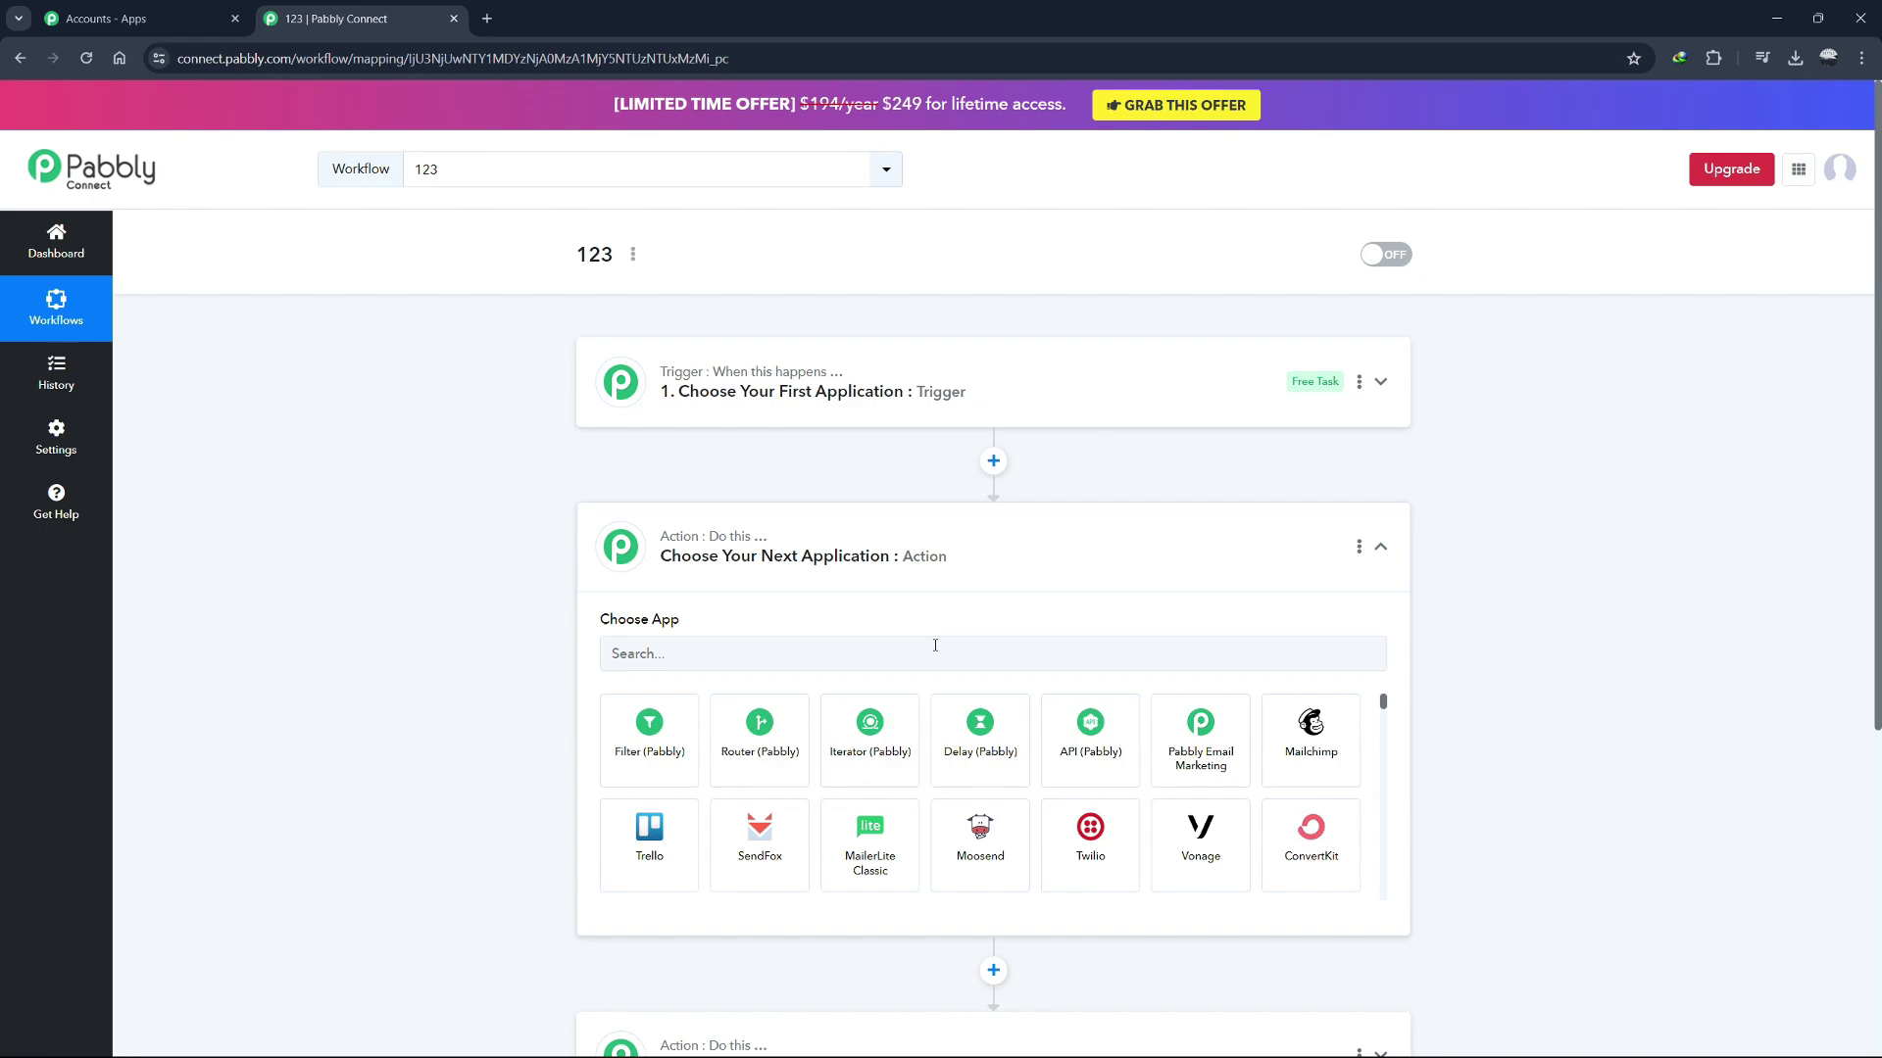
click(440, 174)
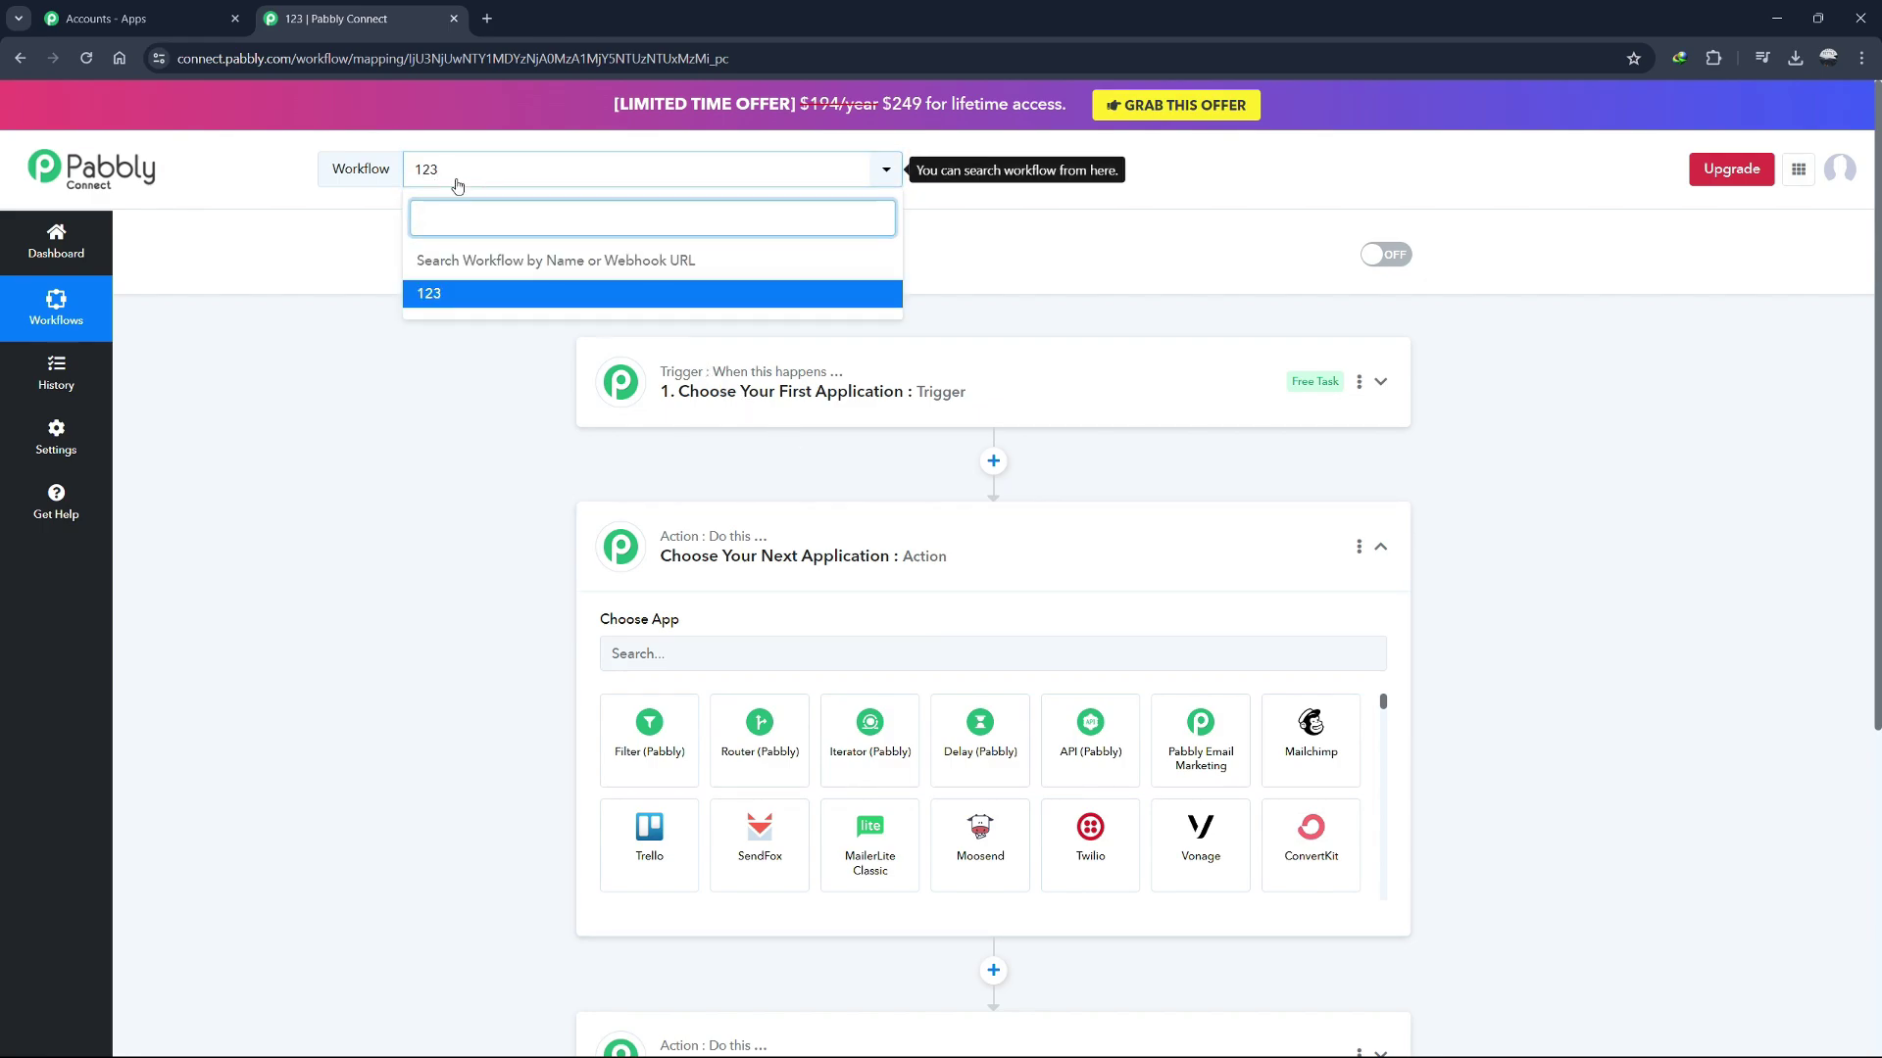
text(123)
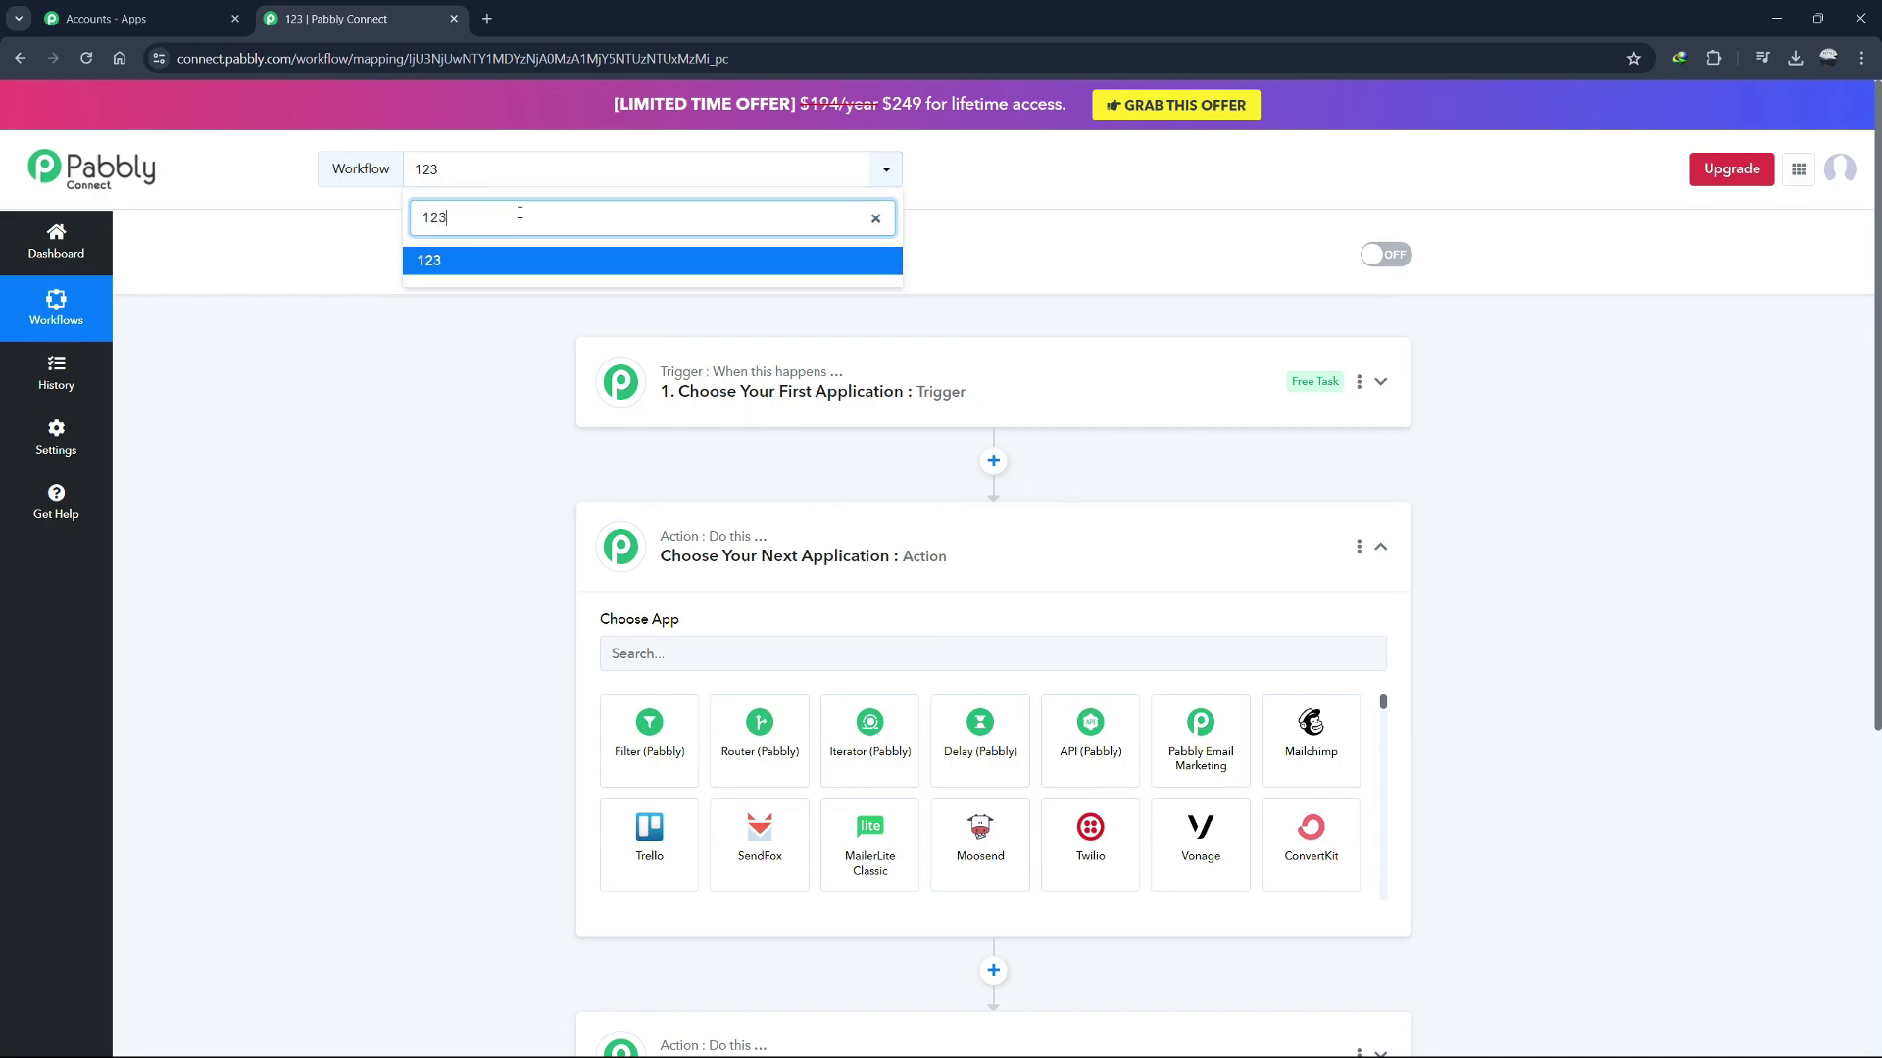
click(357, 227)
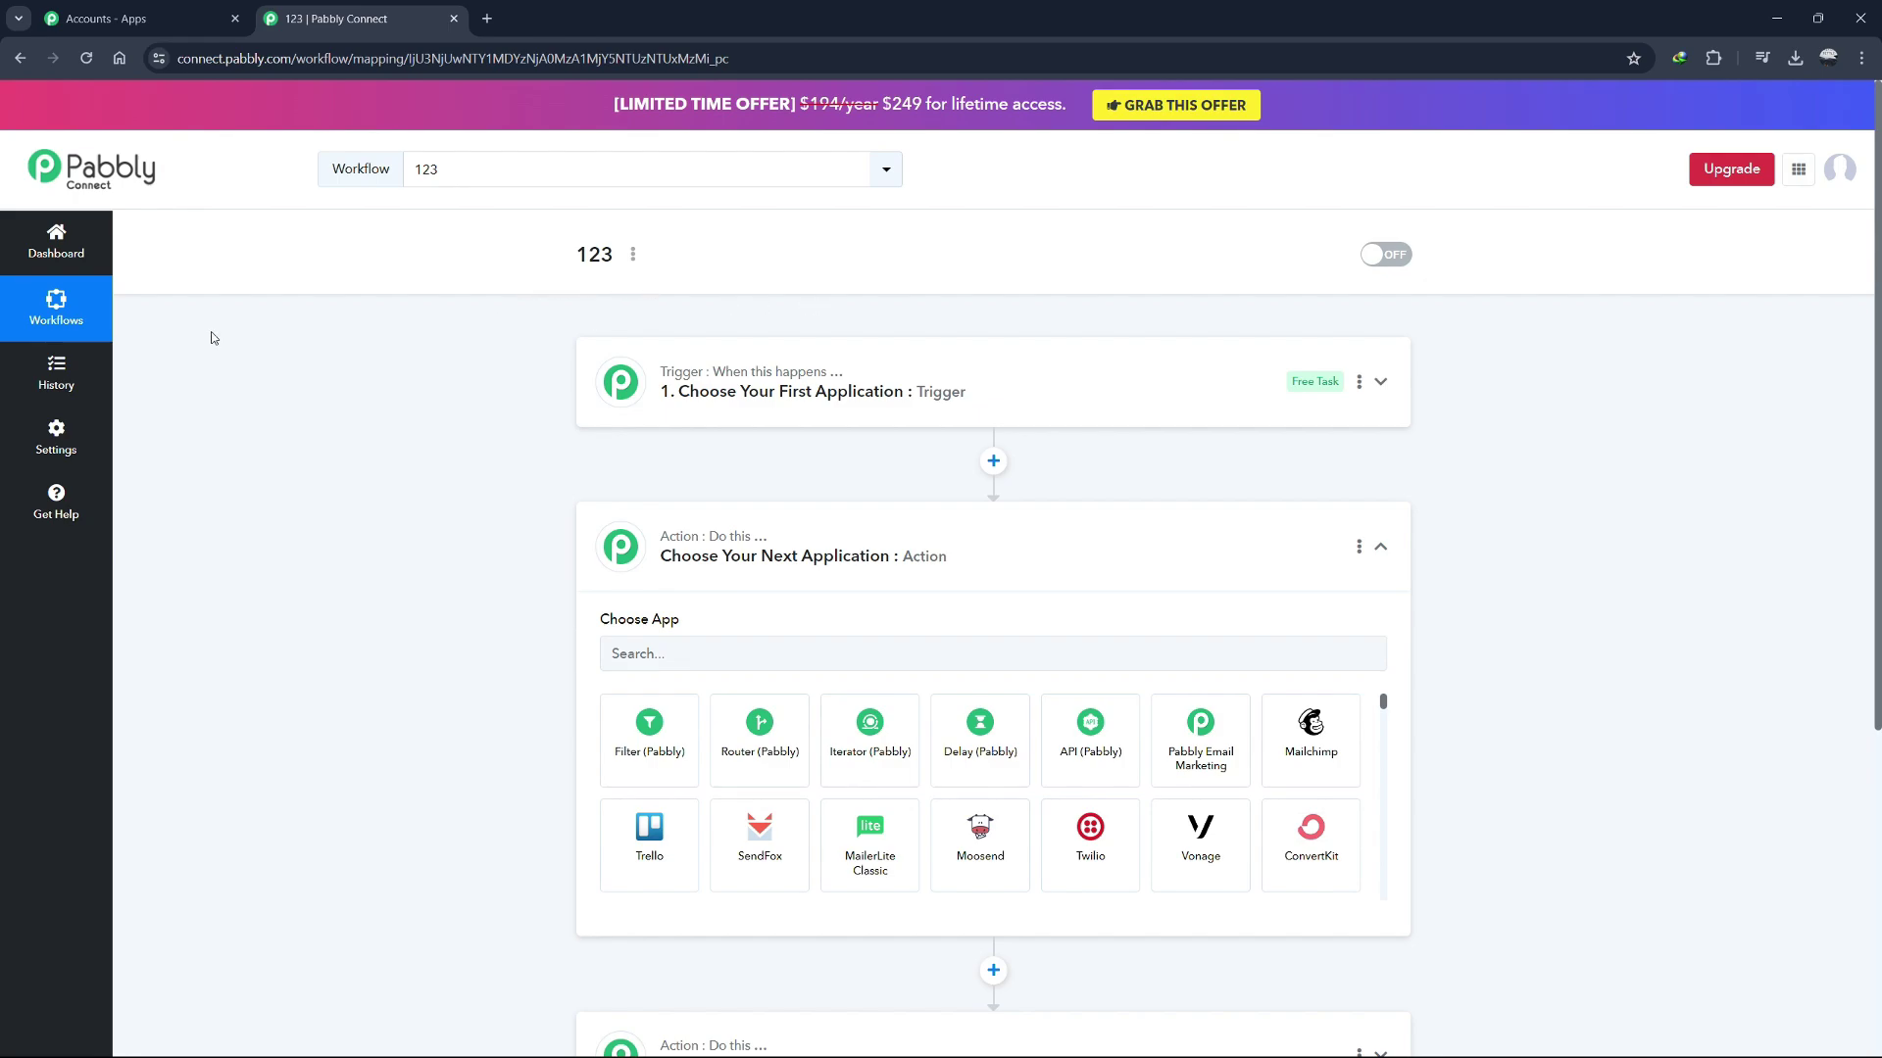
click(59, 385)
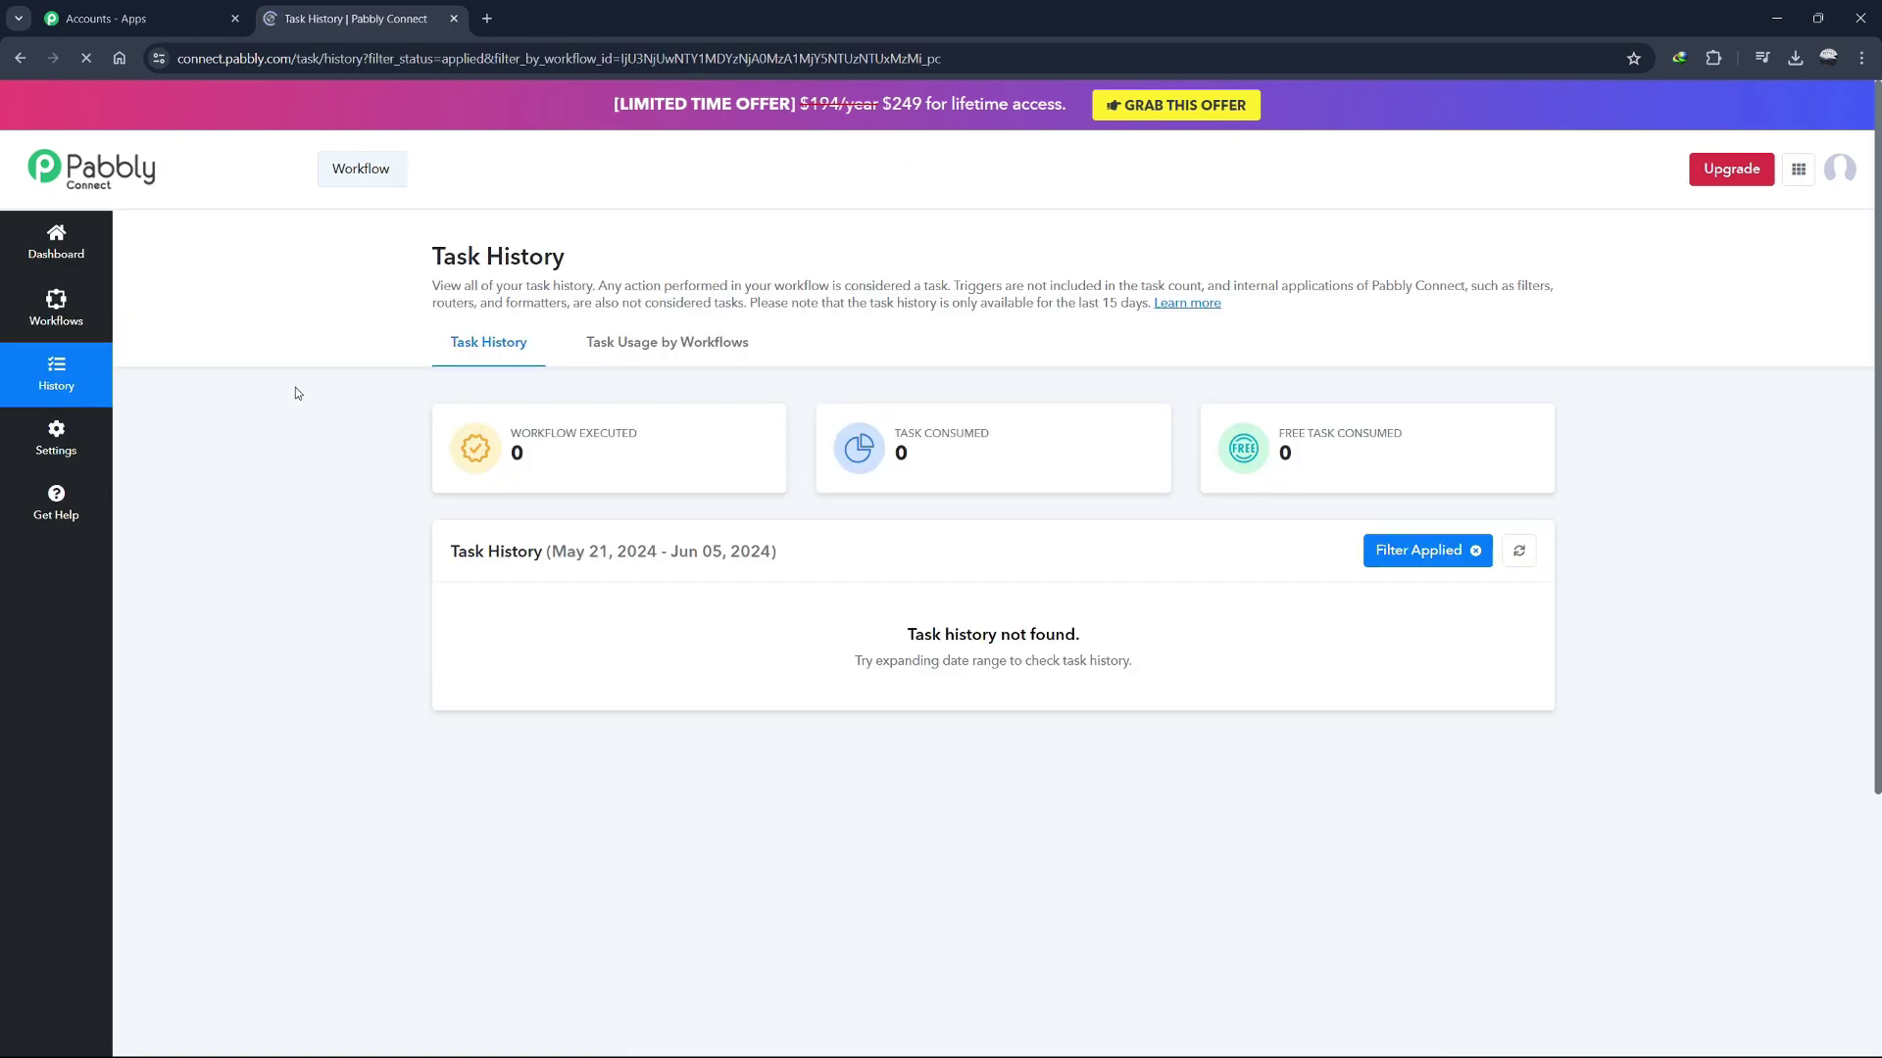
mouse_move(556, 453)
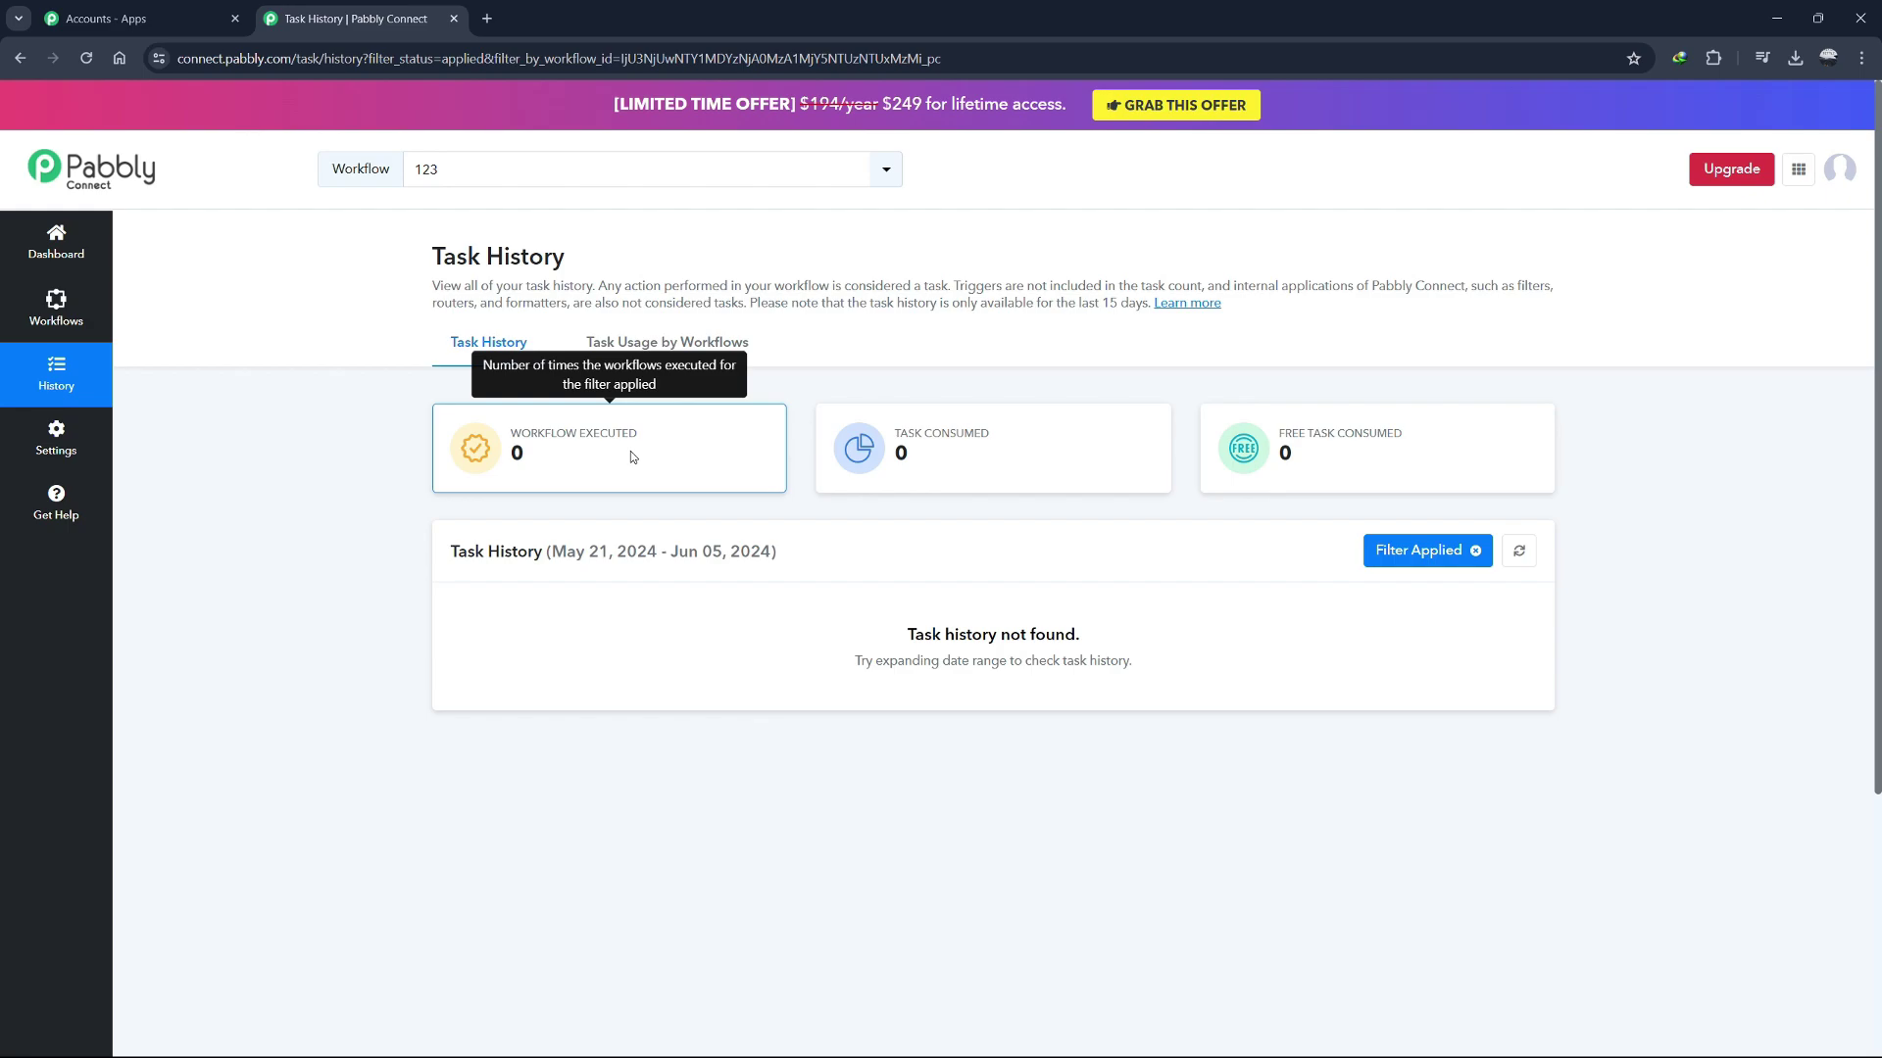
mouse_move(925, 461)
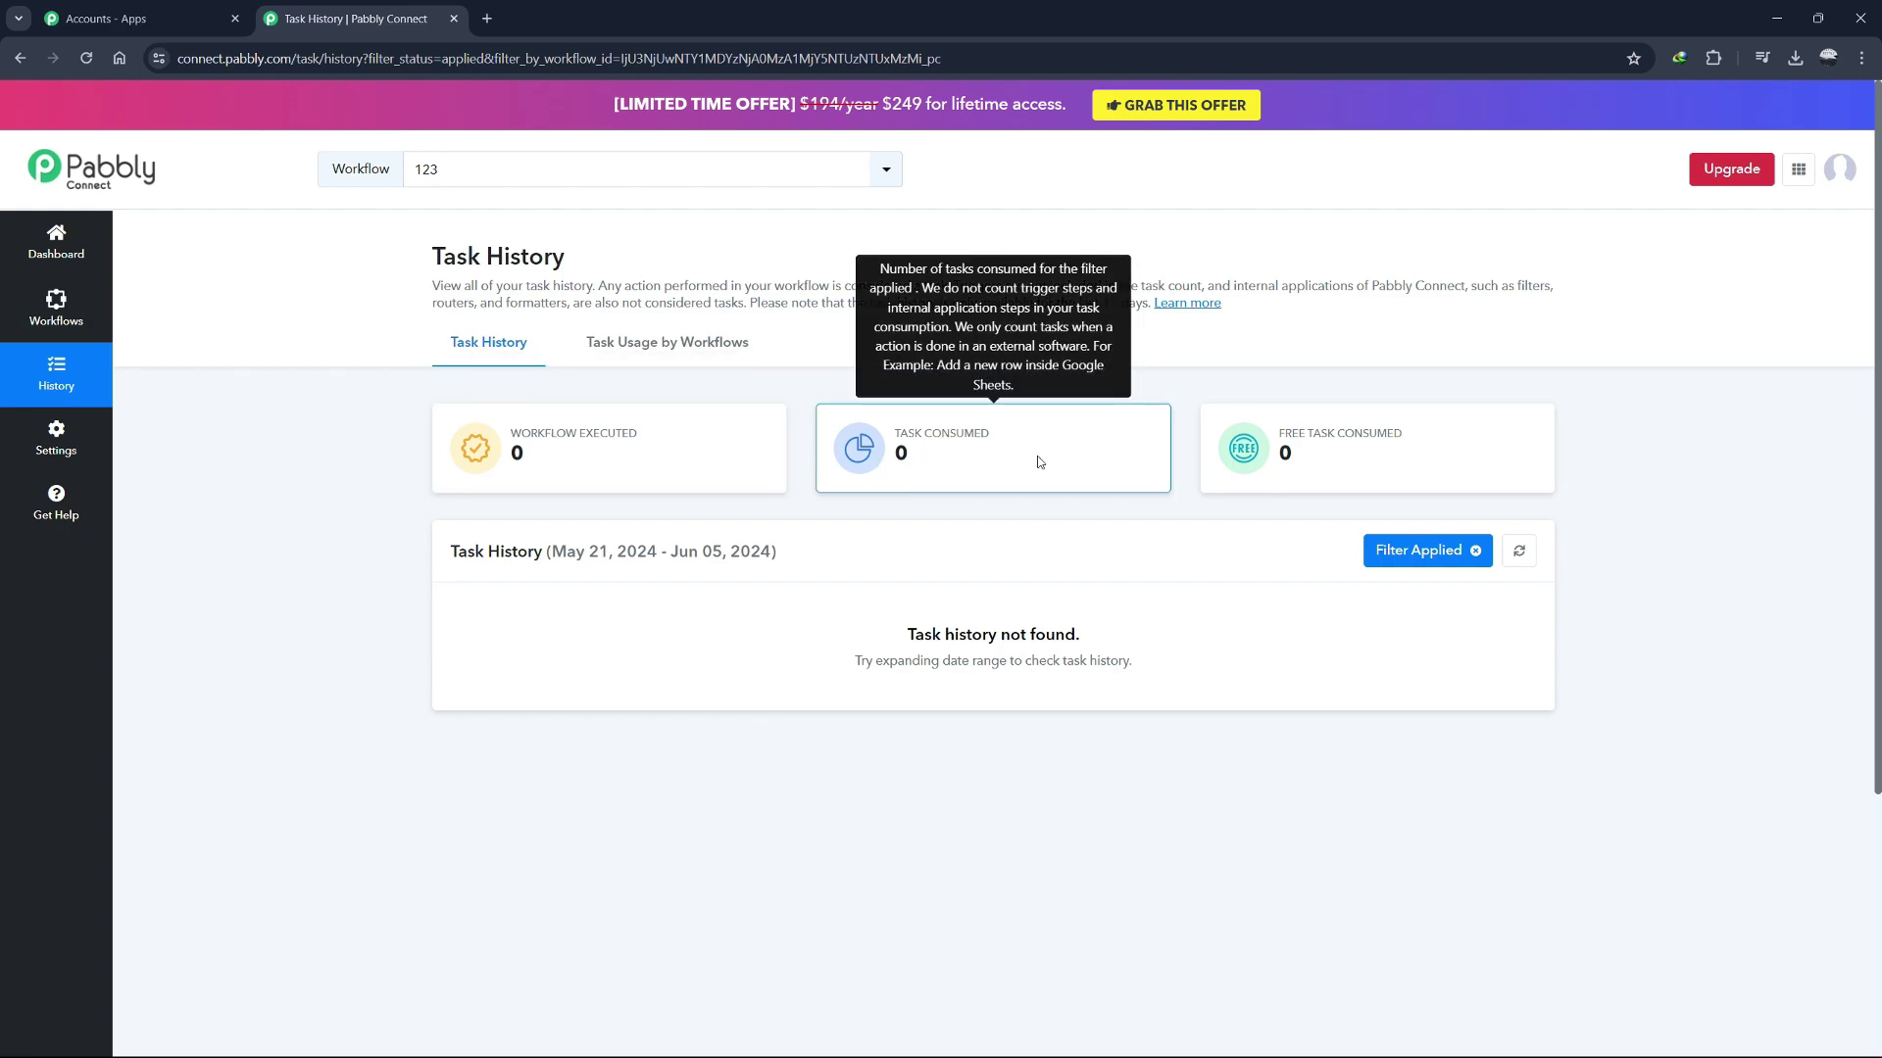
mouse_move(1252, 470)
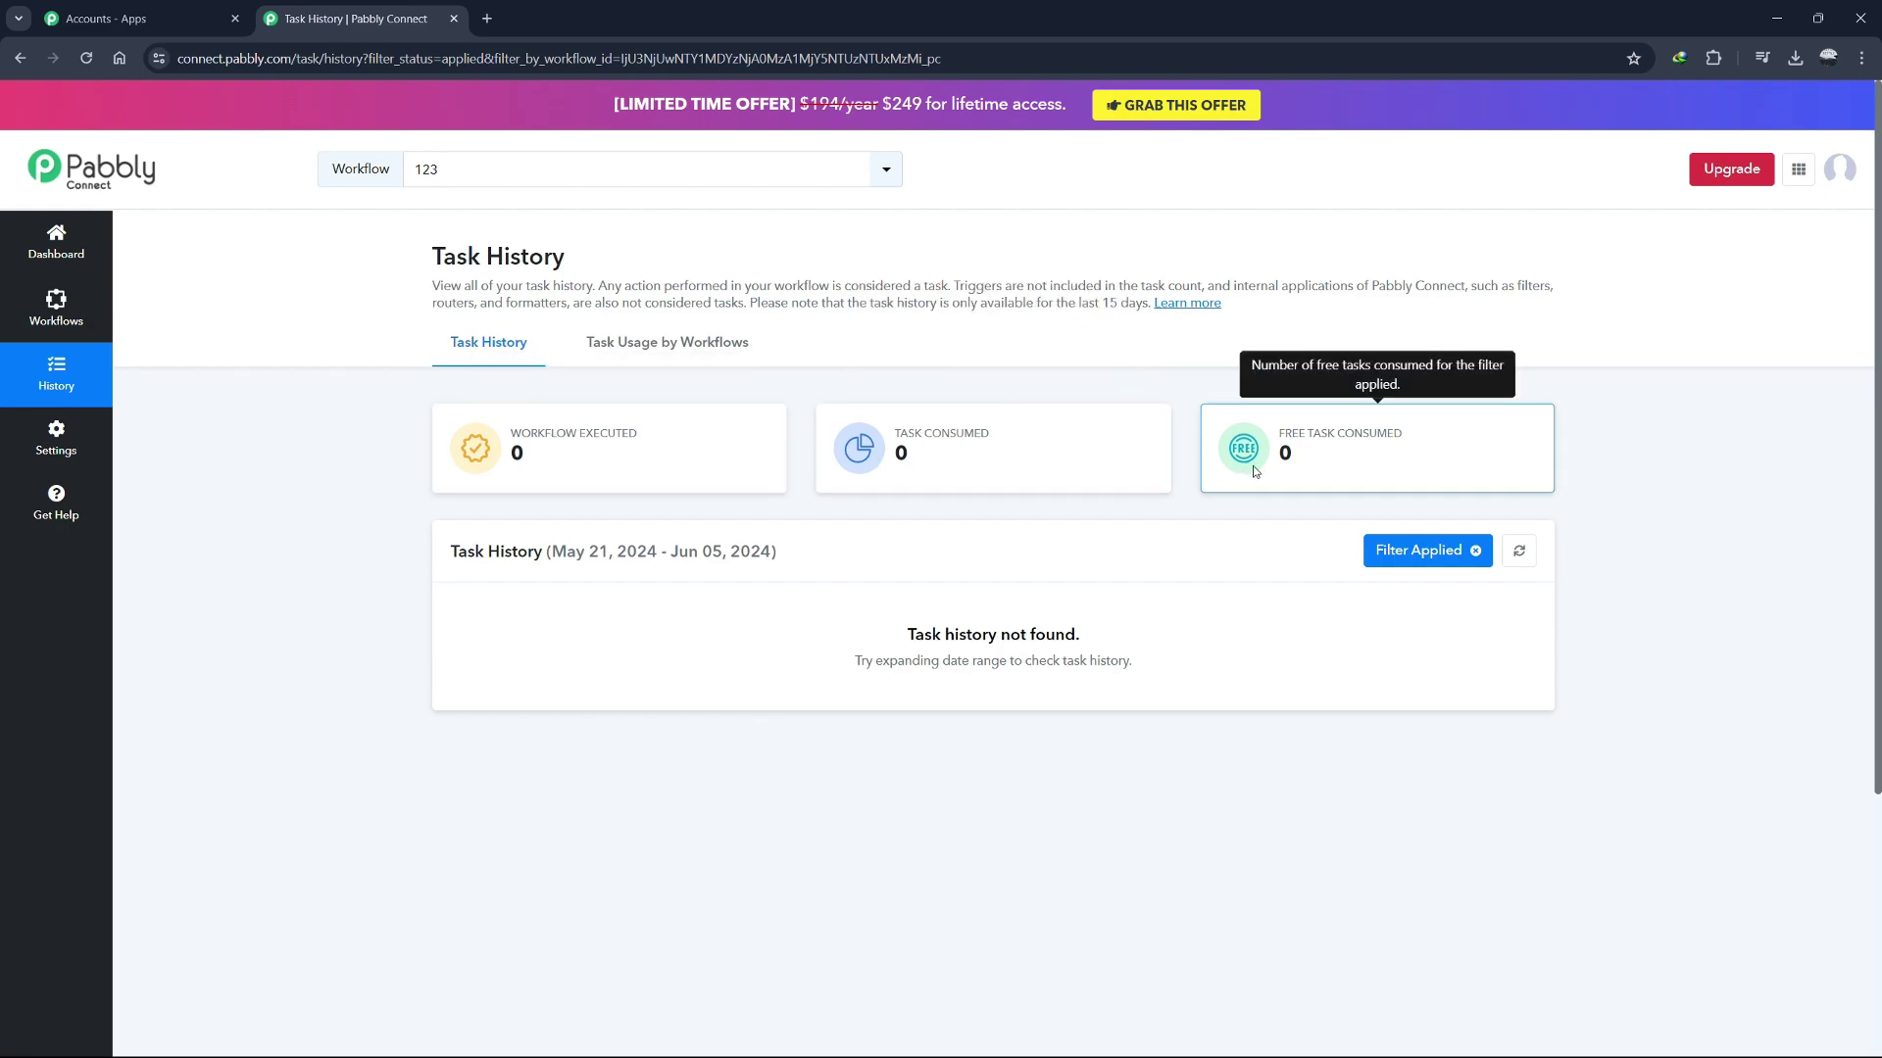
click(1418, 551)
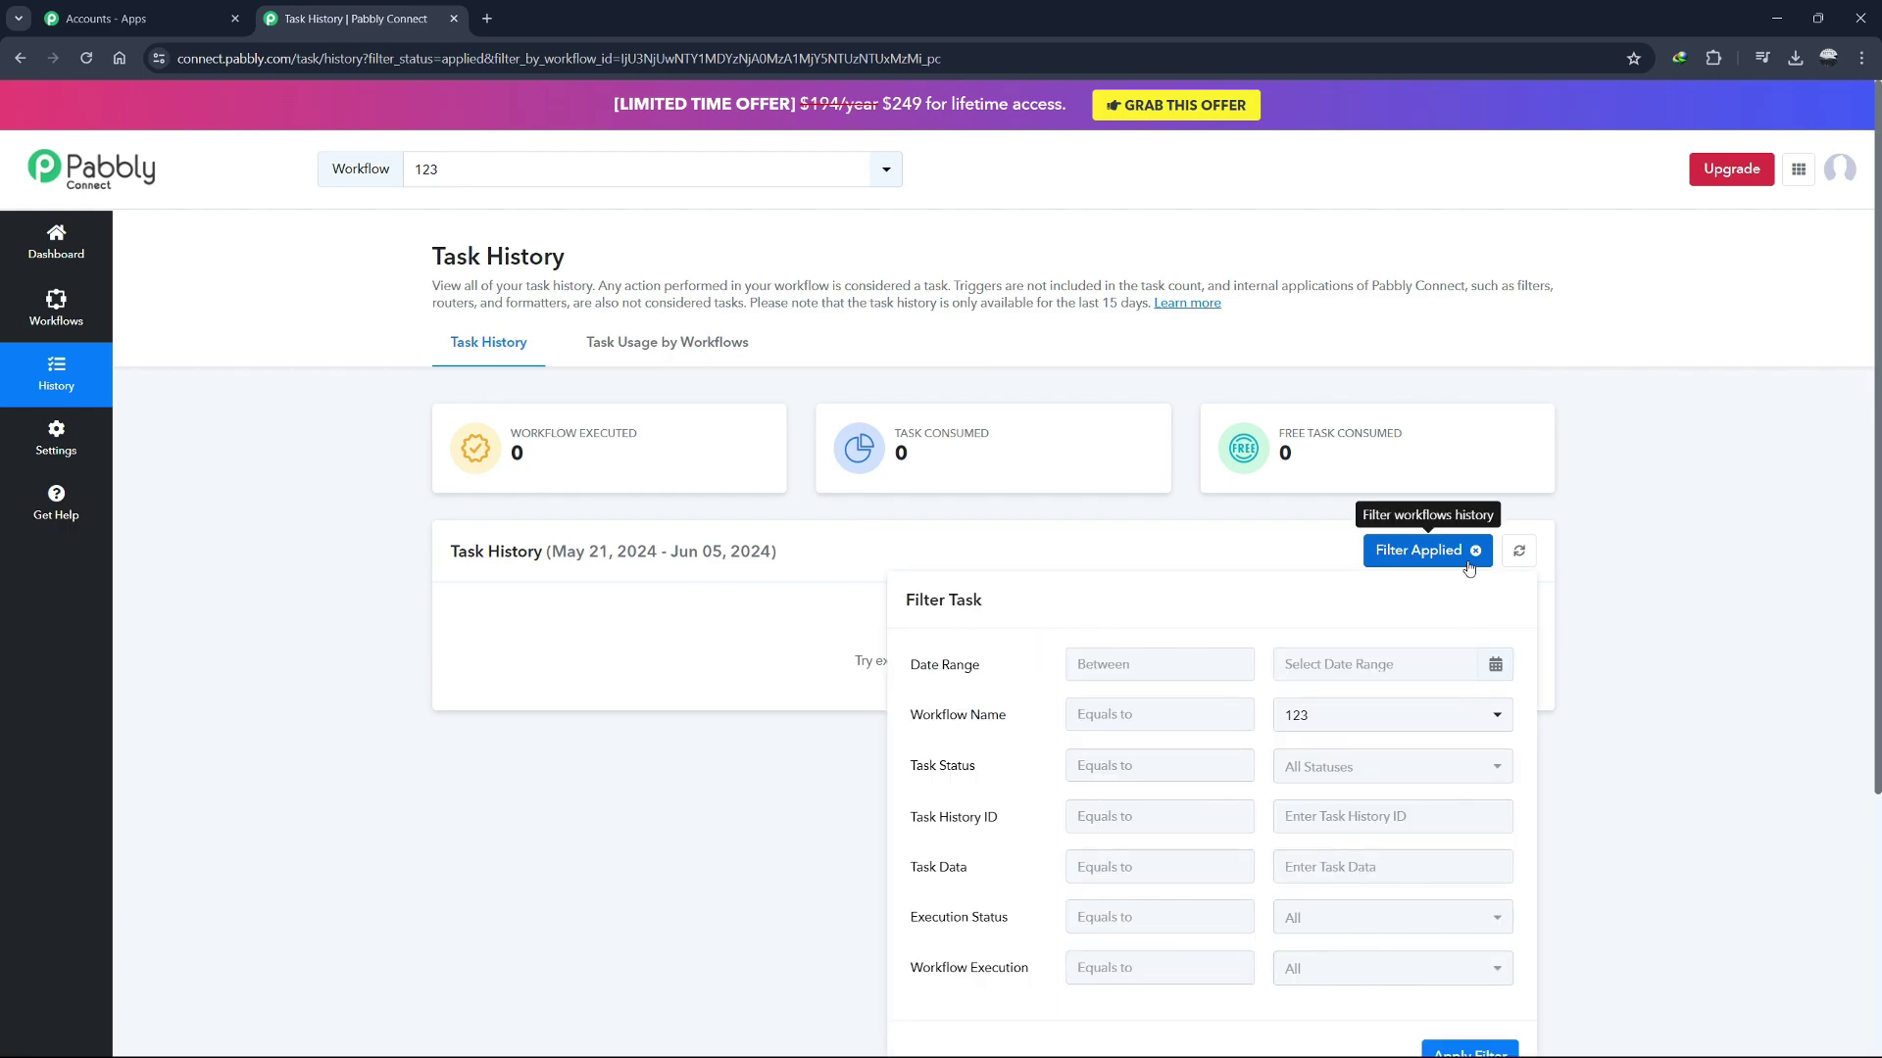
click(1467, 558)
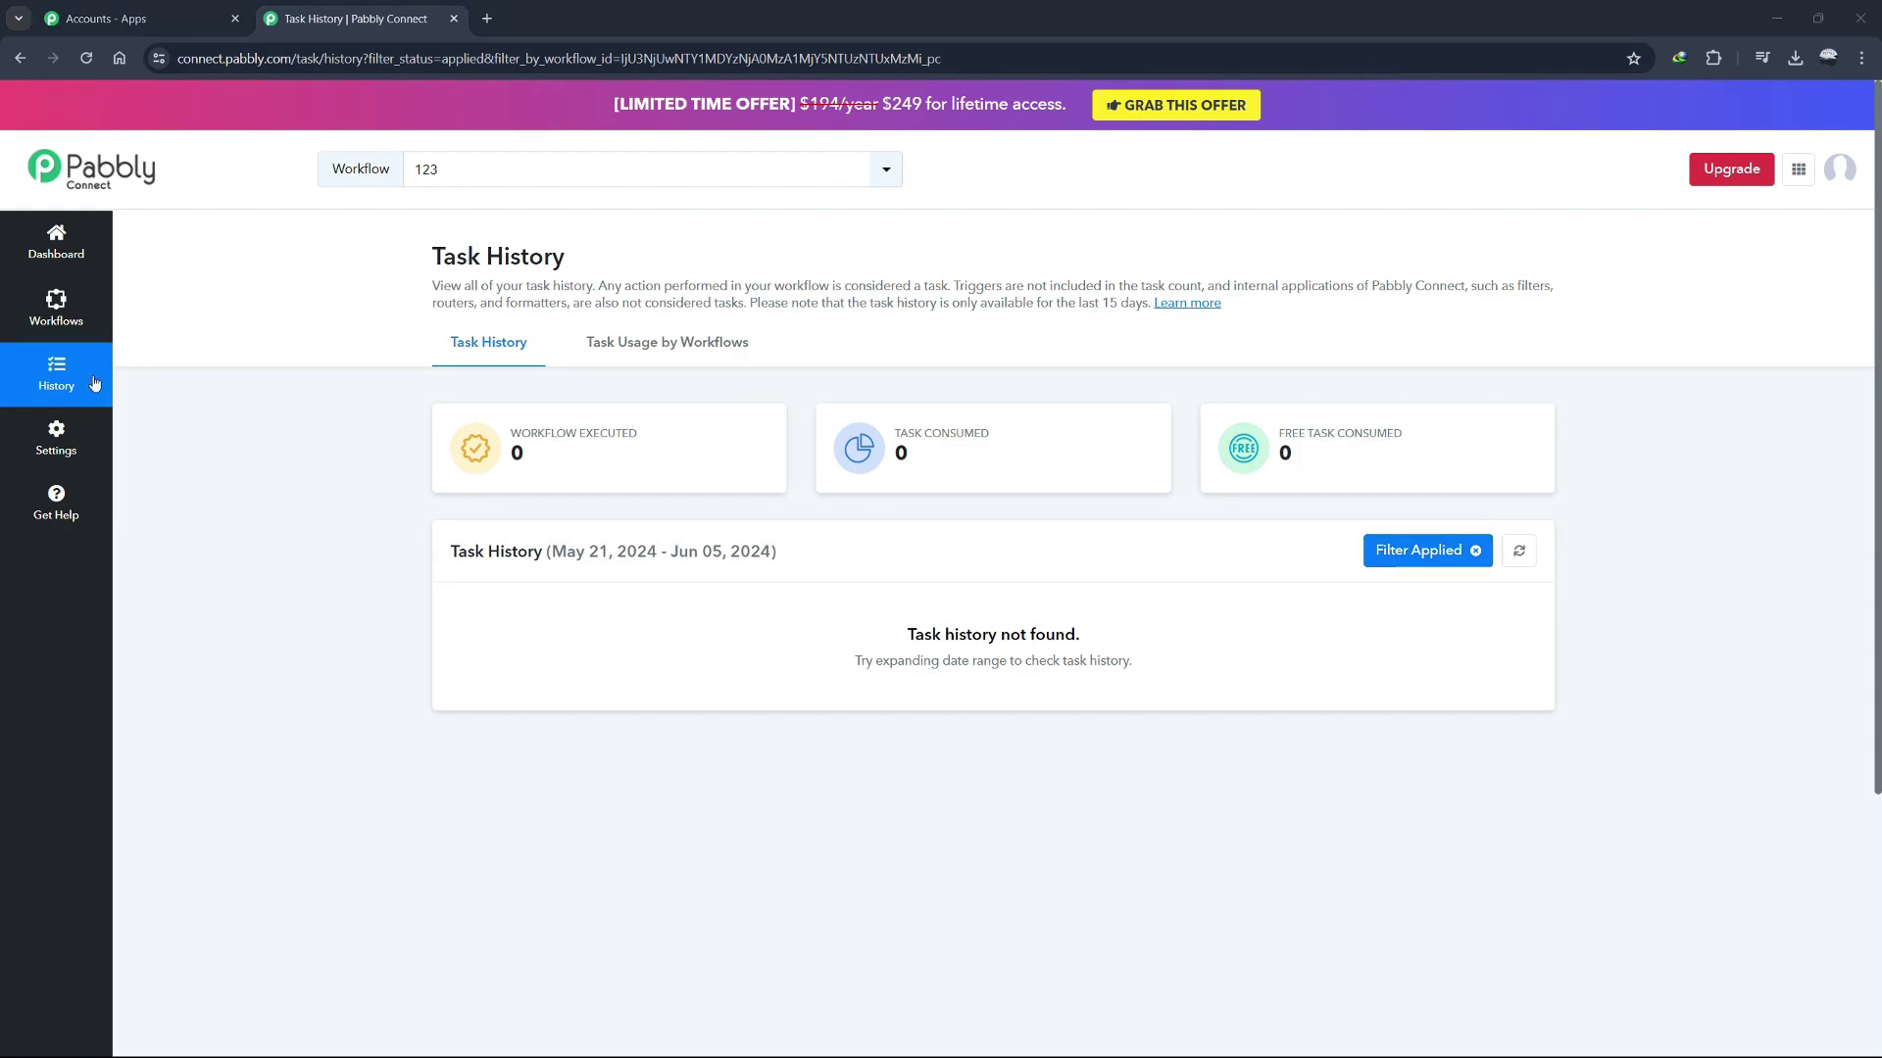
Open Settings on the Connections tab, which lists no connections.
click(44, 439)
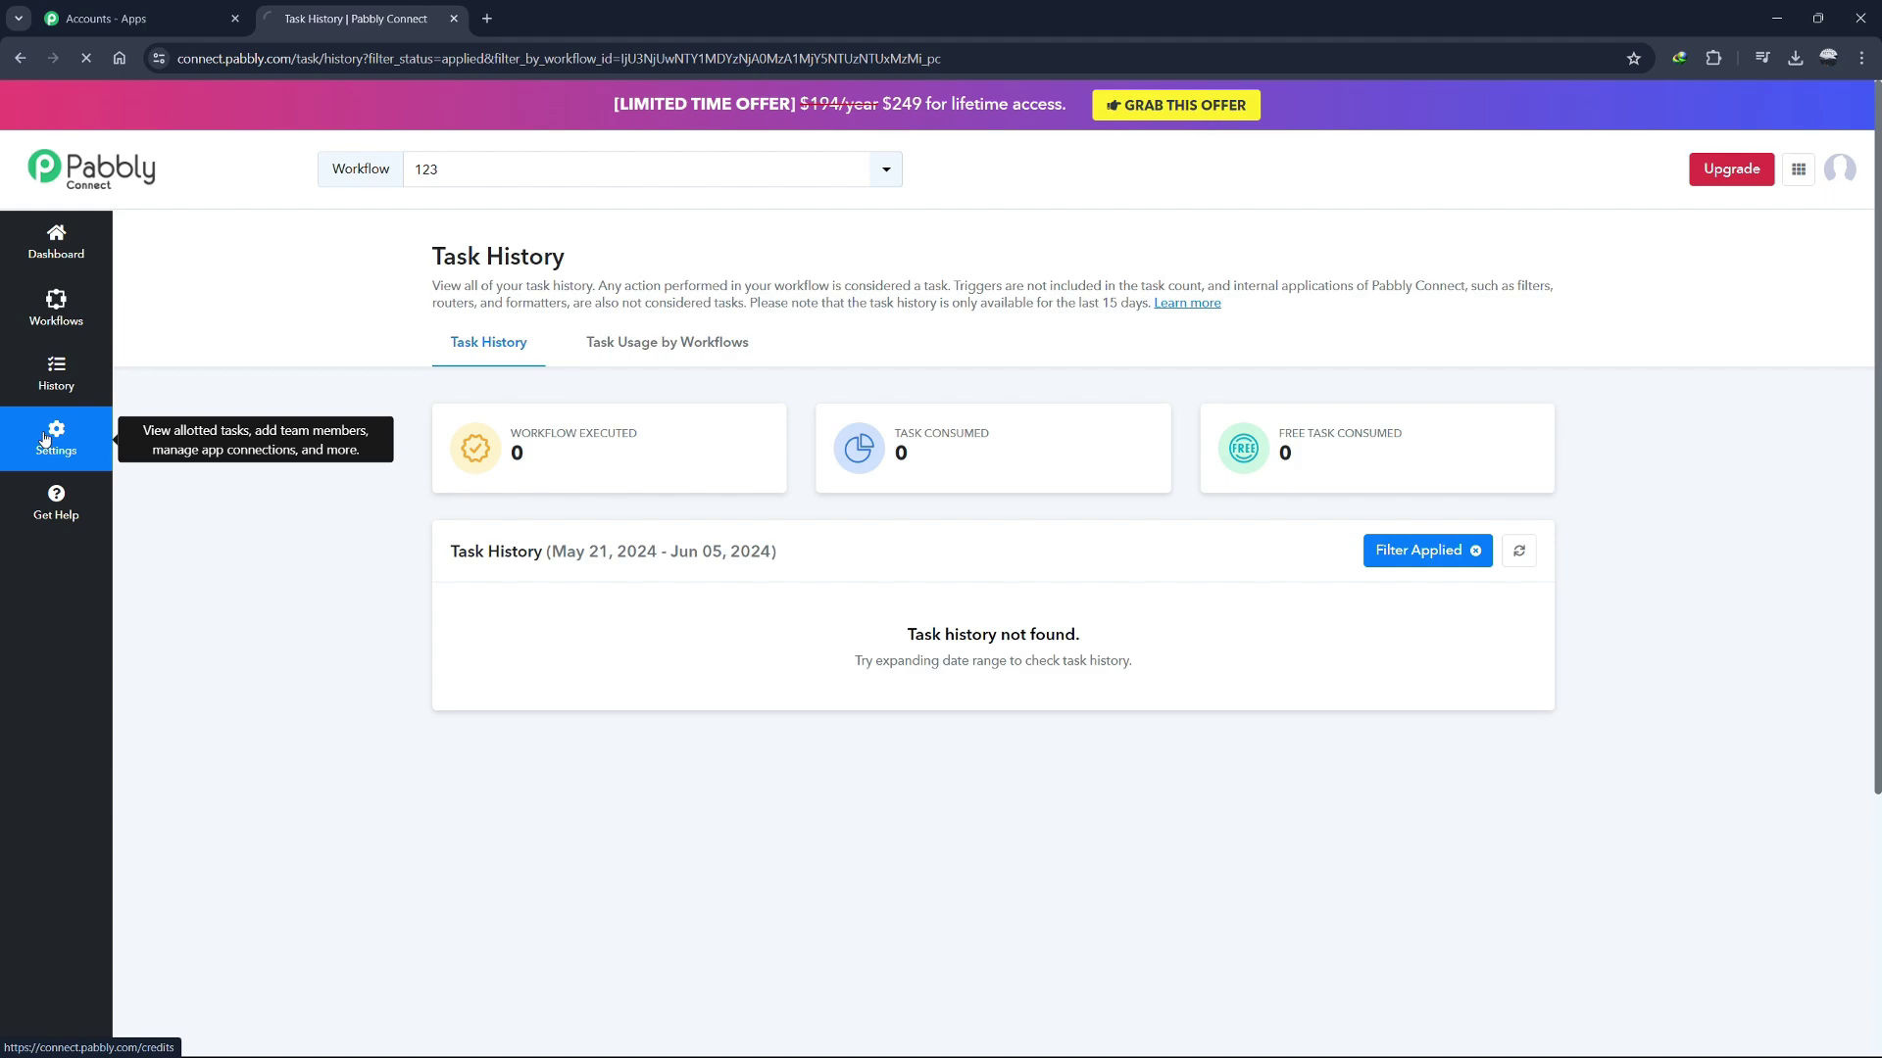
mouse_move(627, 431)
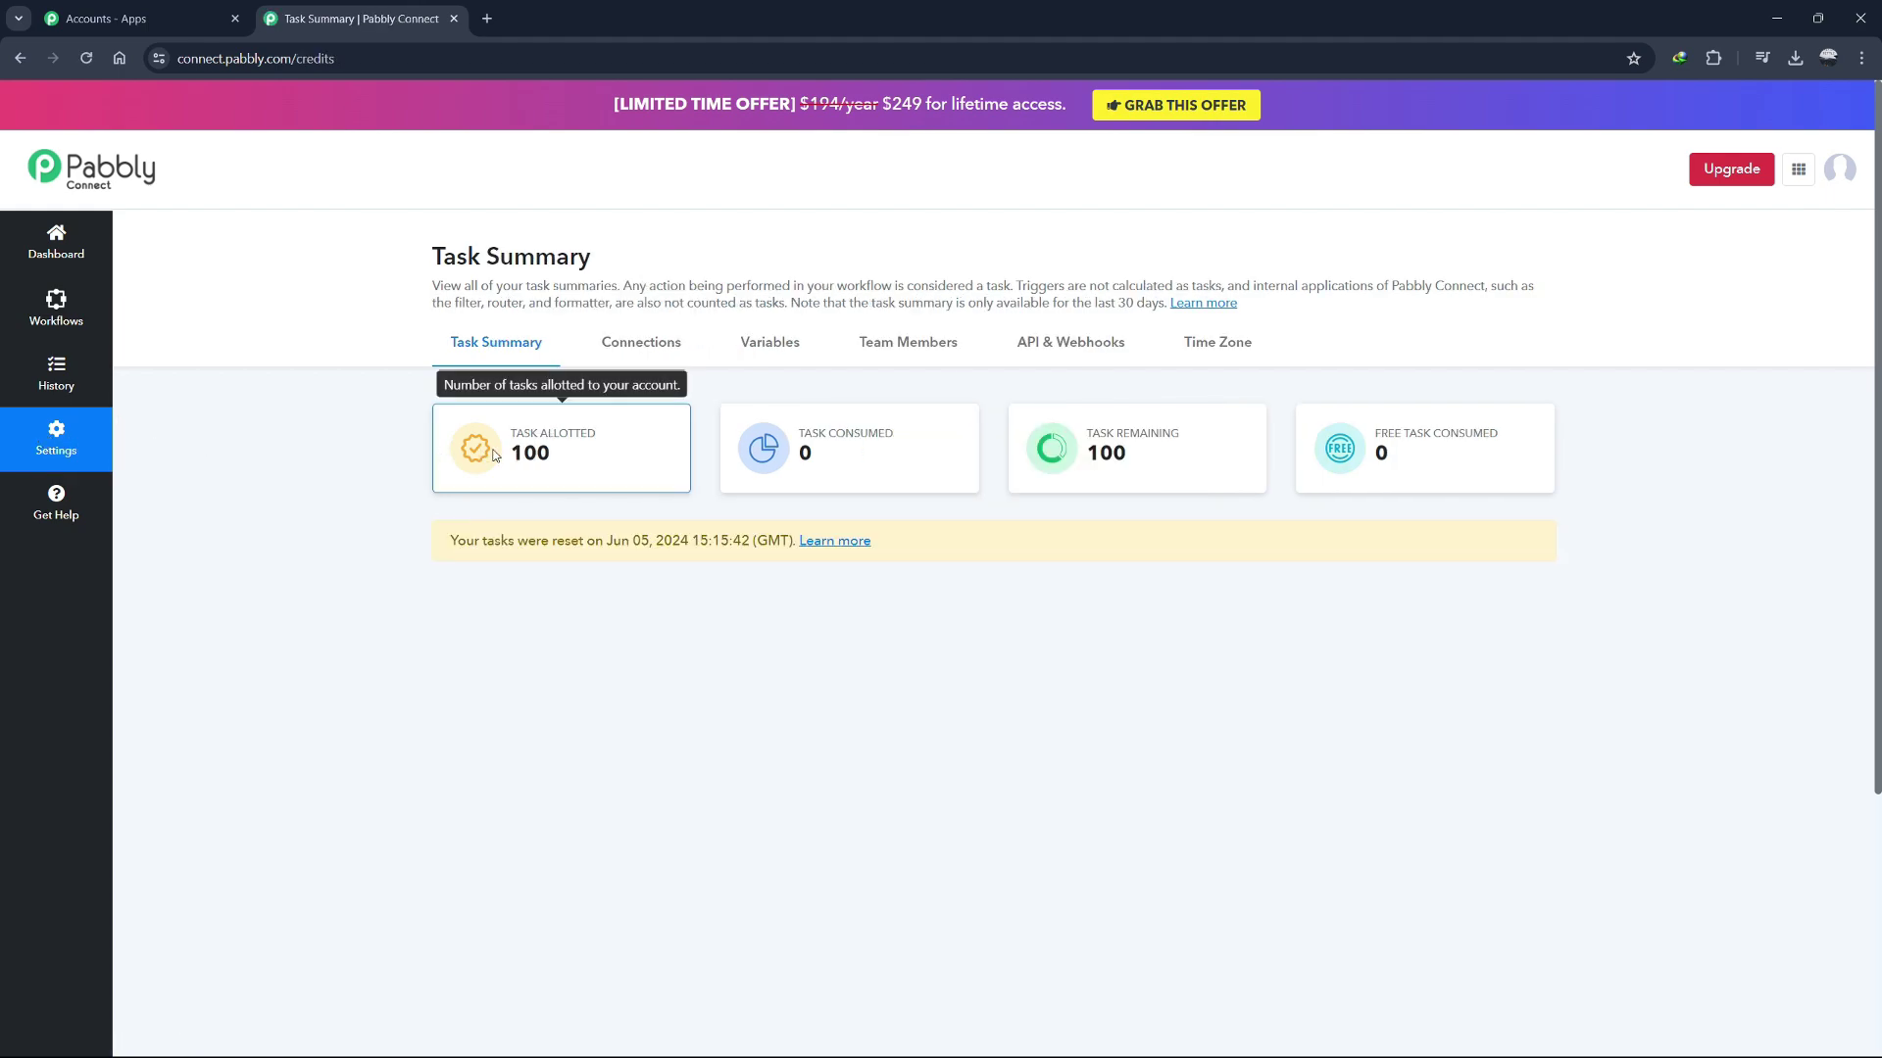
click(663, 348)
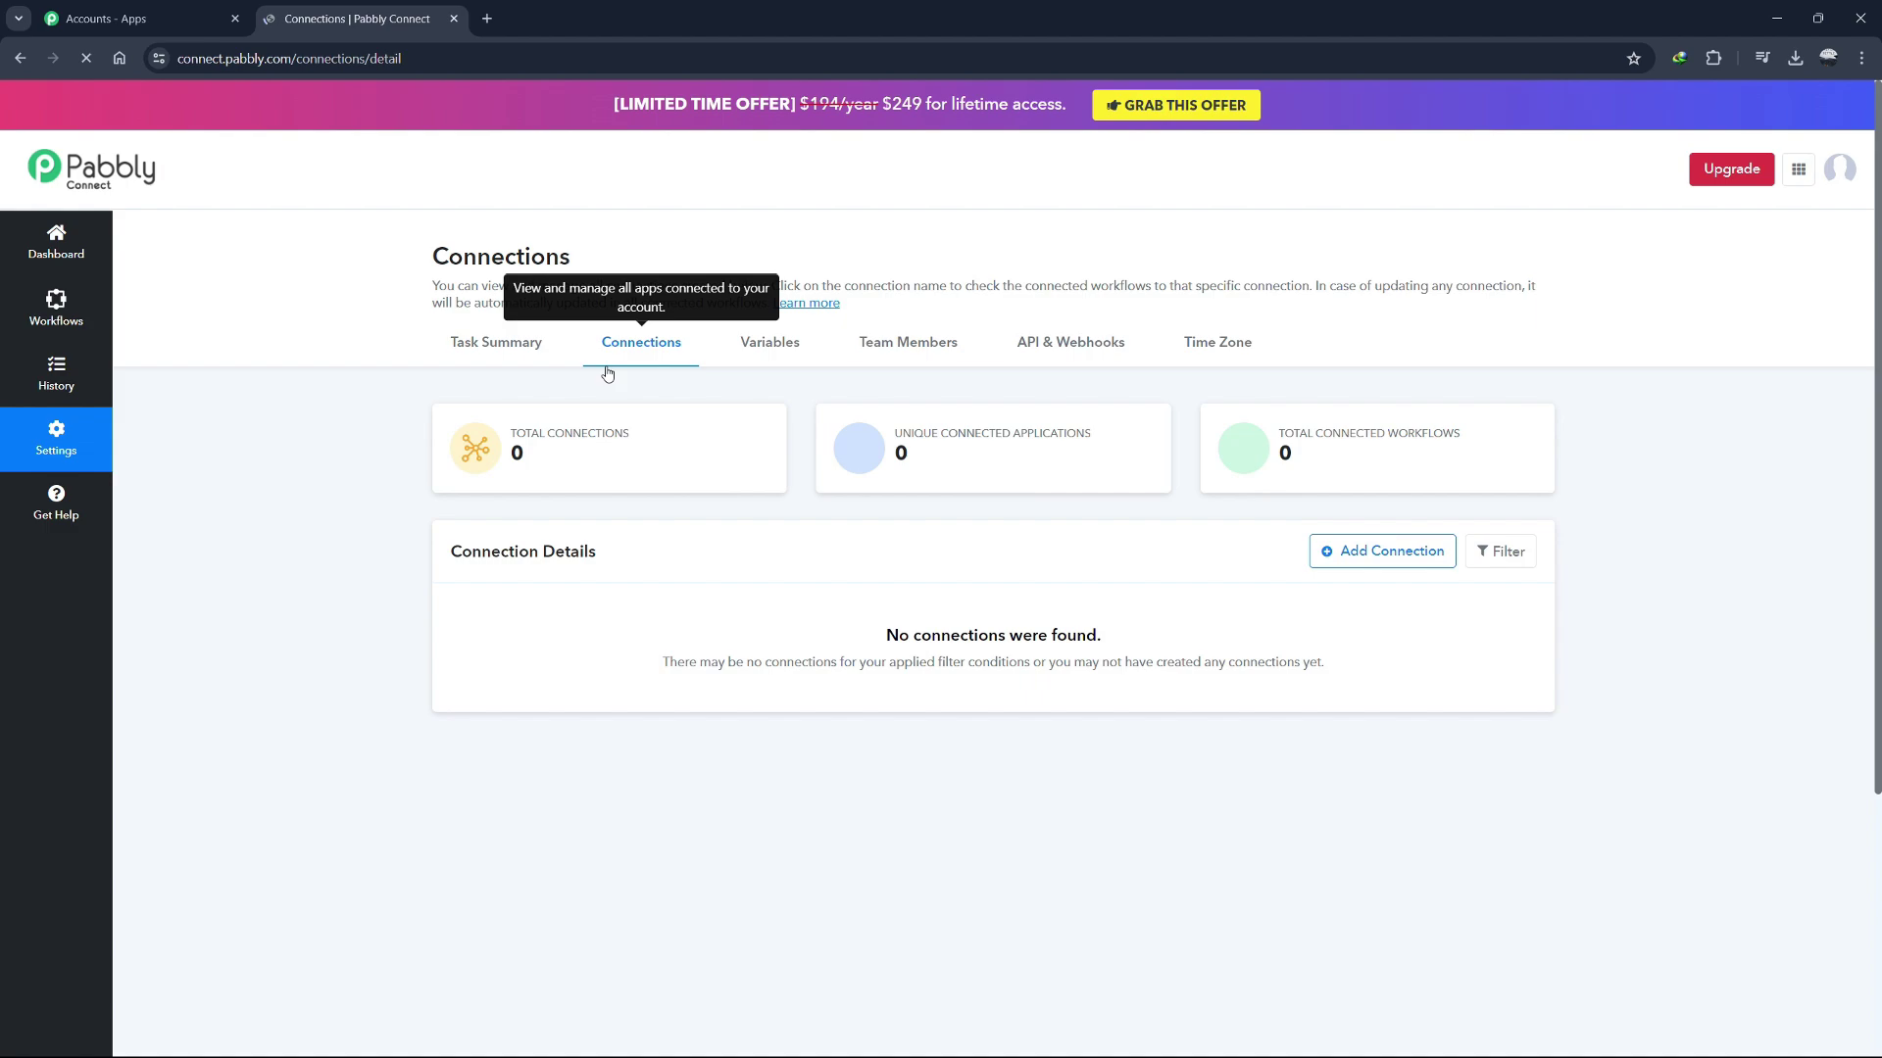
Start a new connection, choose SurveyMonkey from the app list, then cancel with Esc.
mouse_move(651, 478)
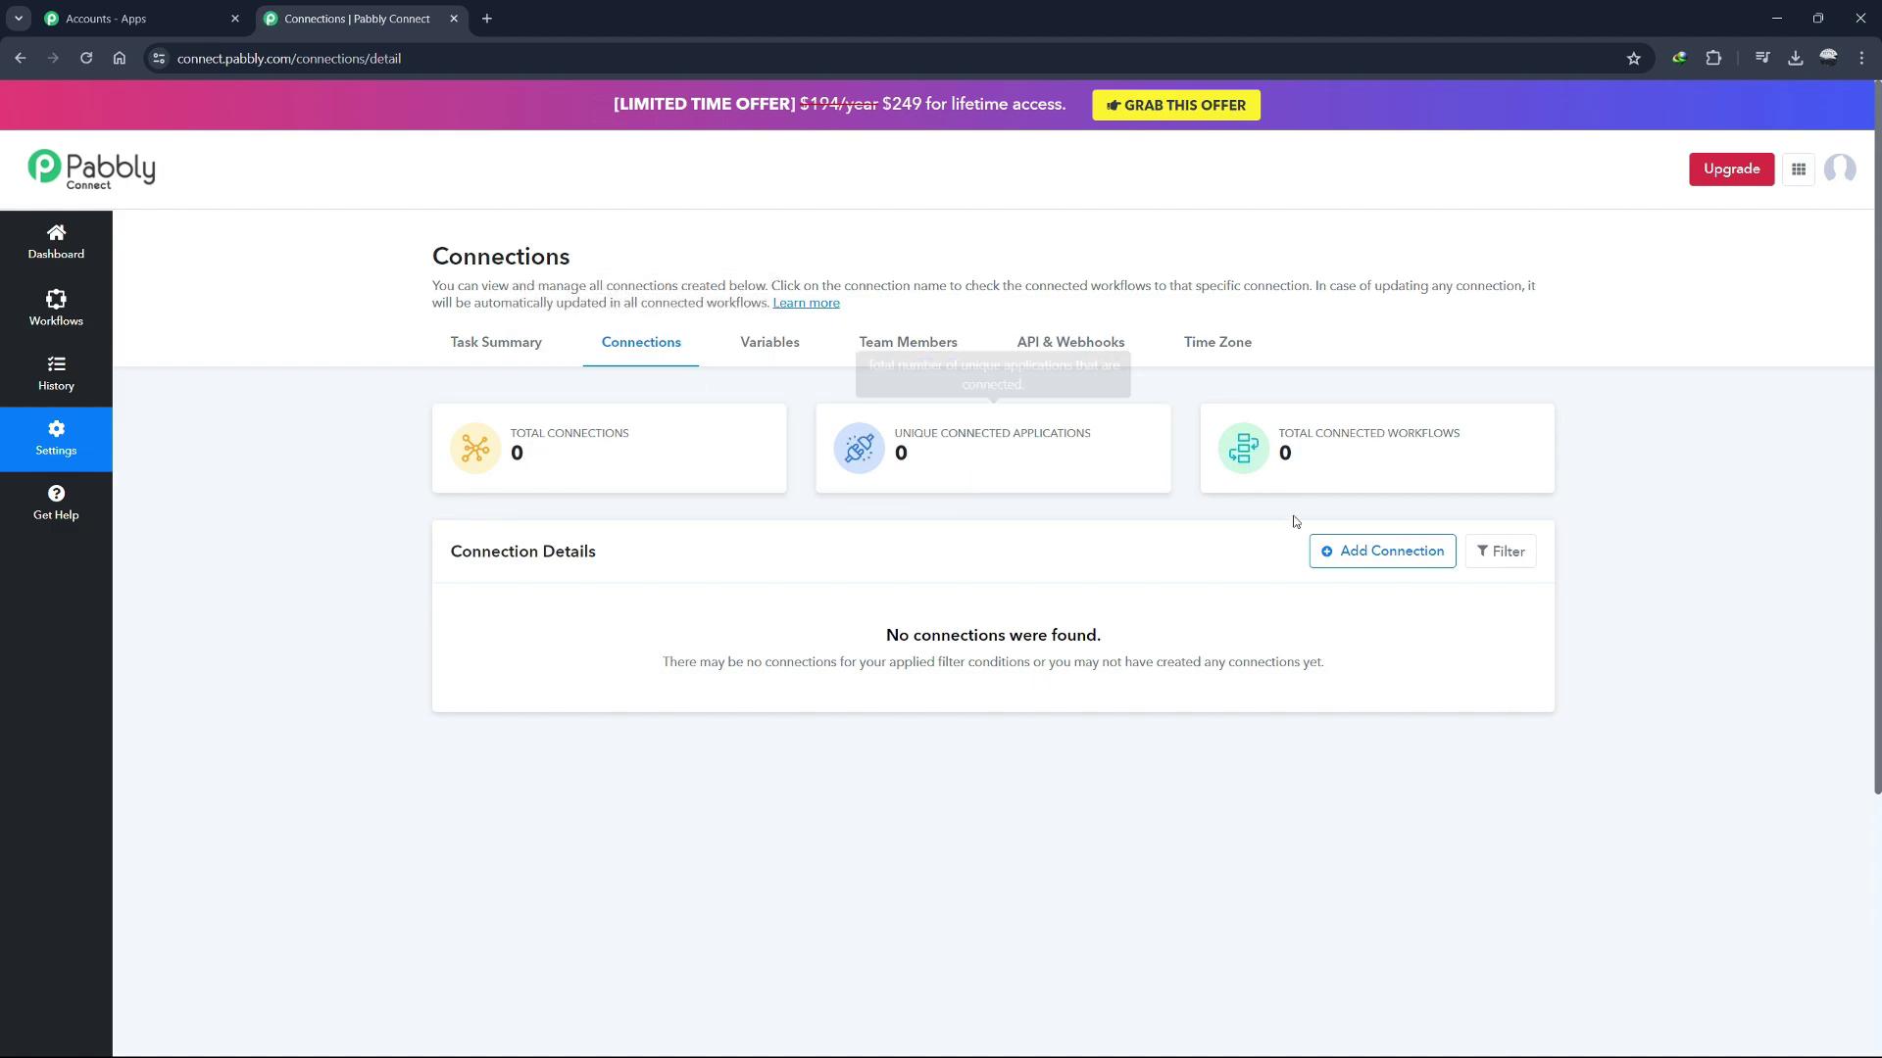
mouse_move(1372, 483)
click(1416, 551)
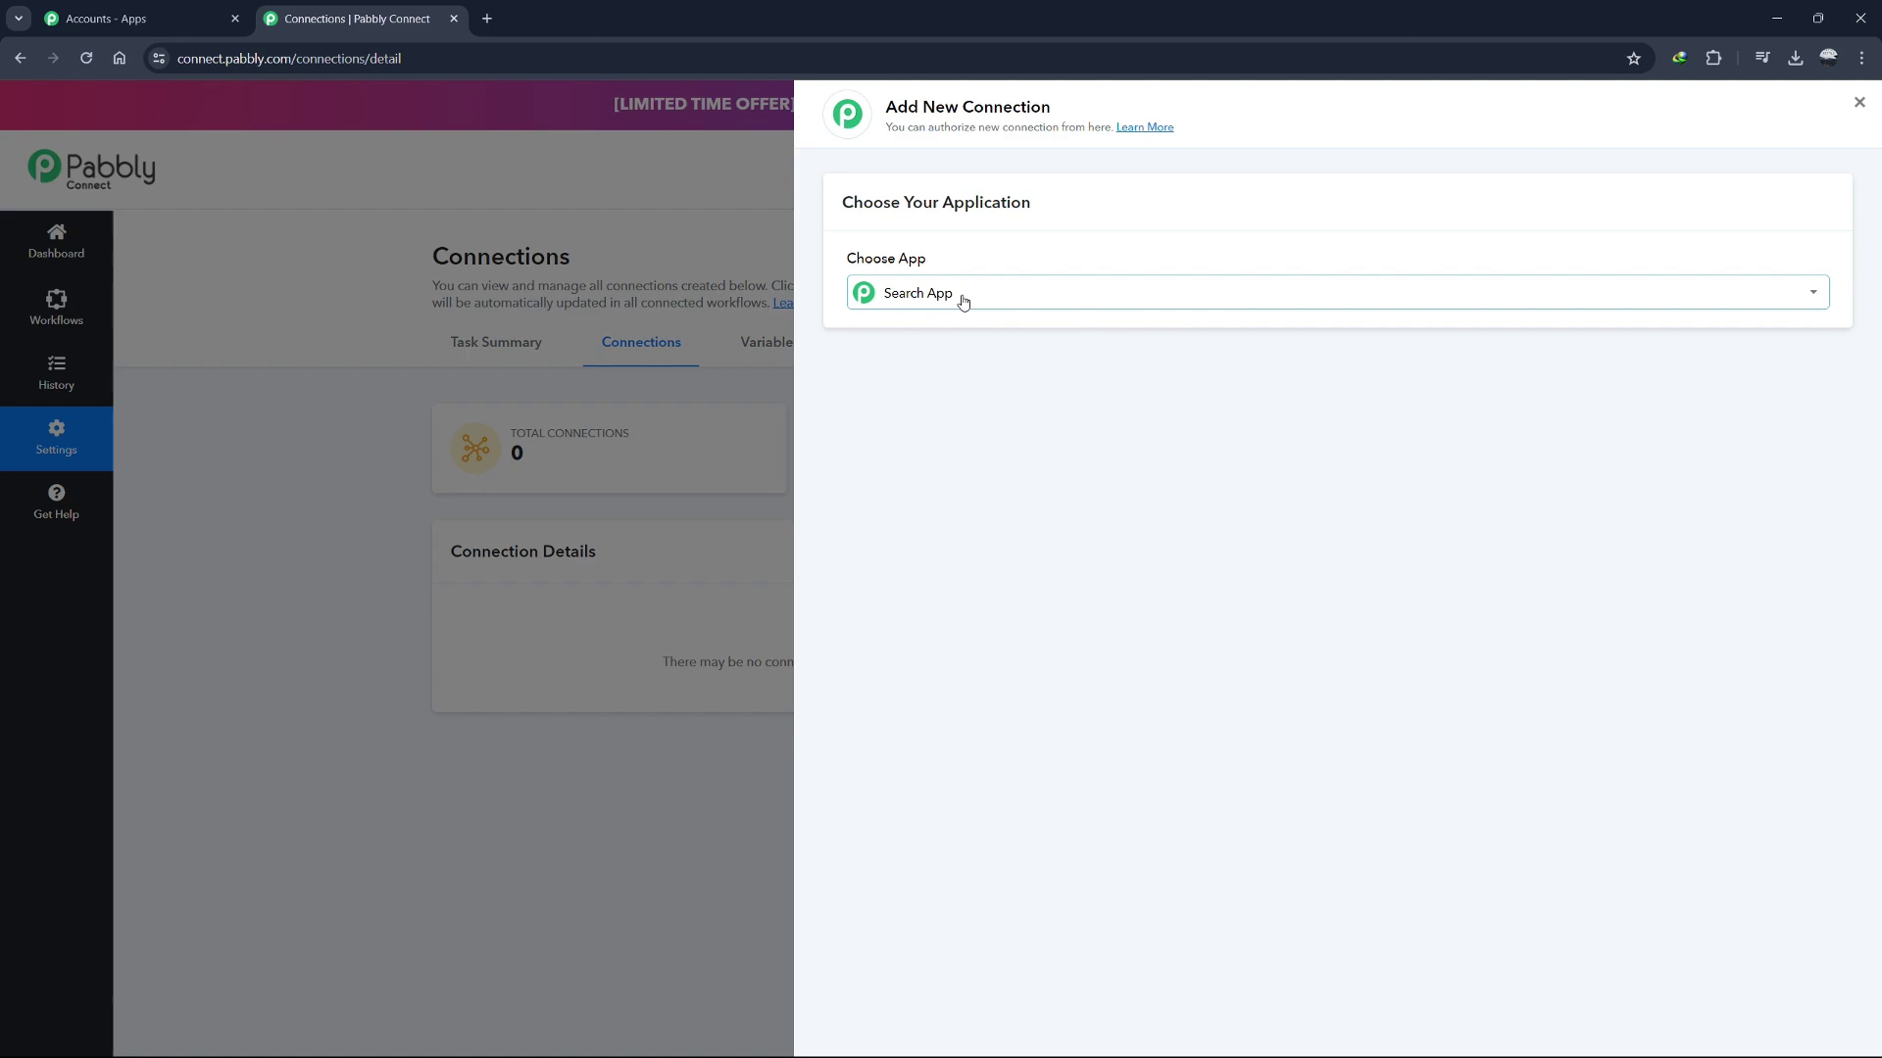
click(963, 294)
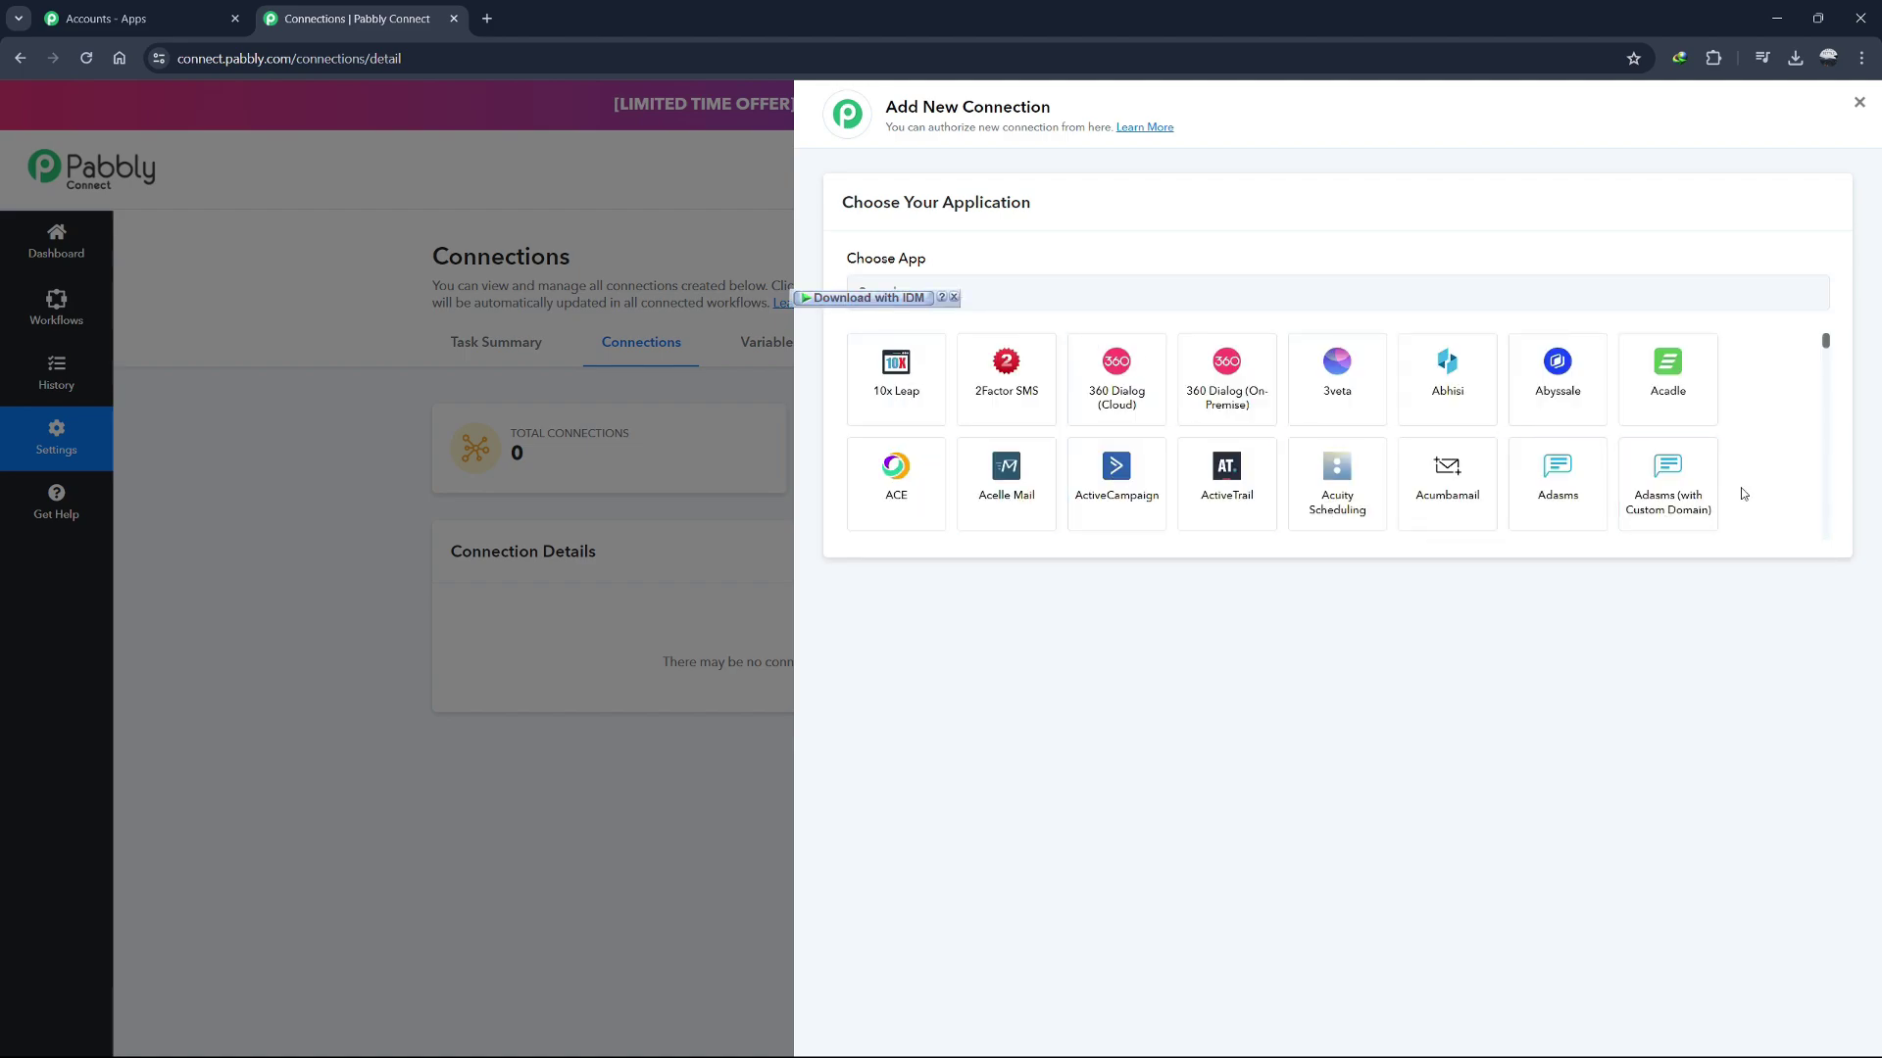
scroll(1825, 346, down, 5)
scroll(1344, 386, down, 15)
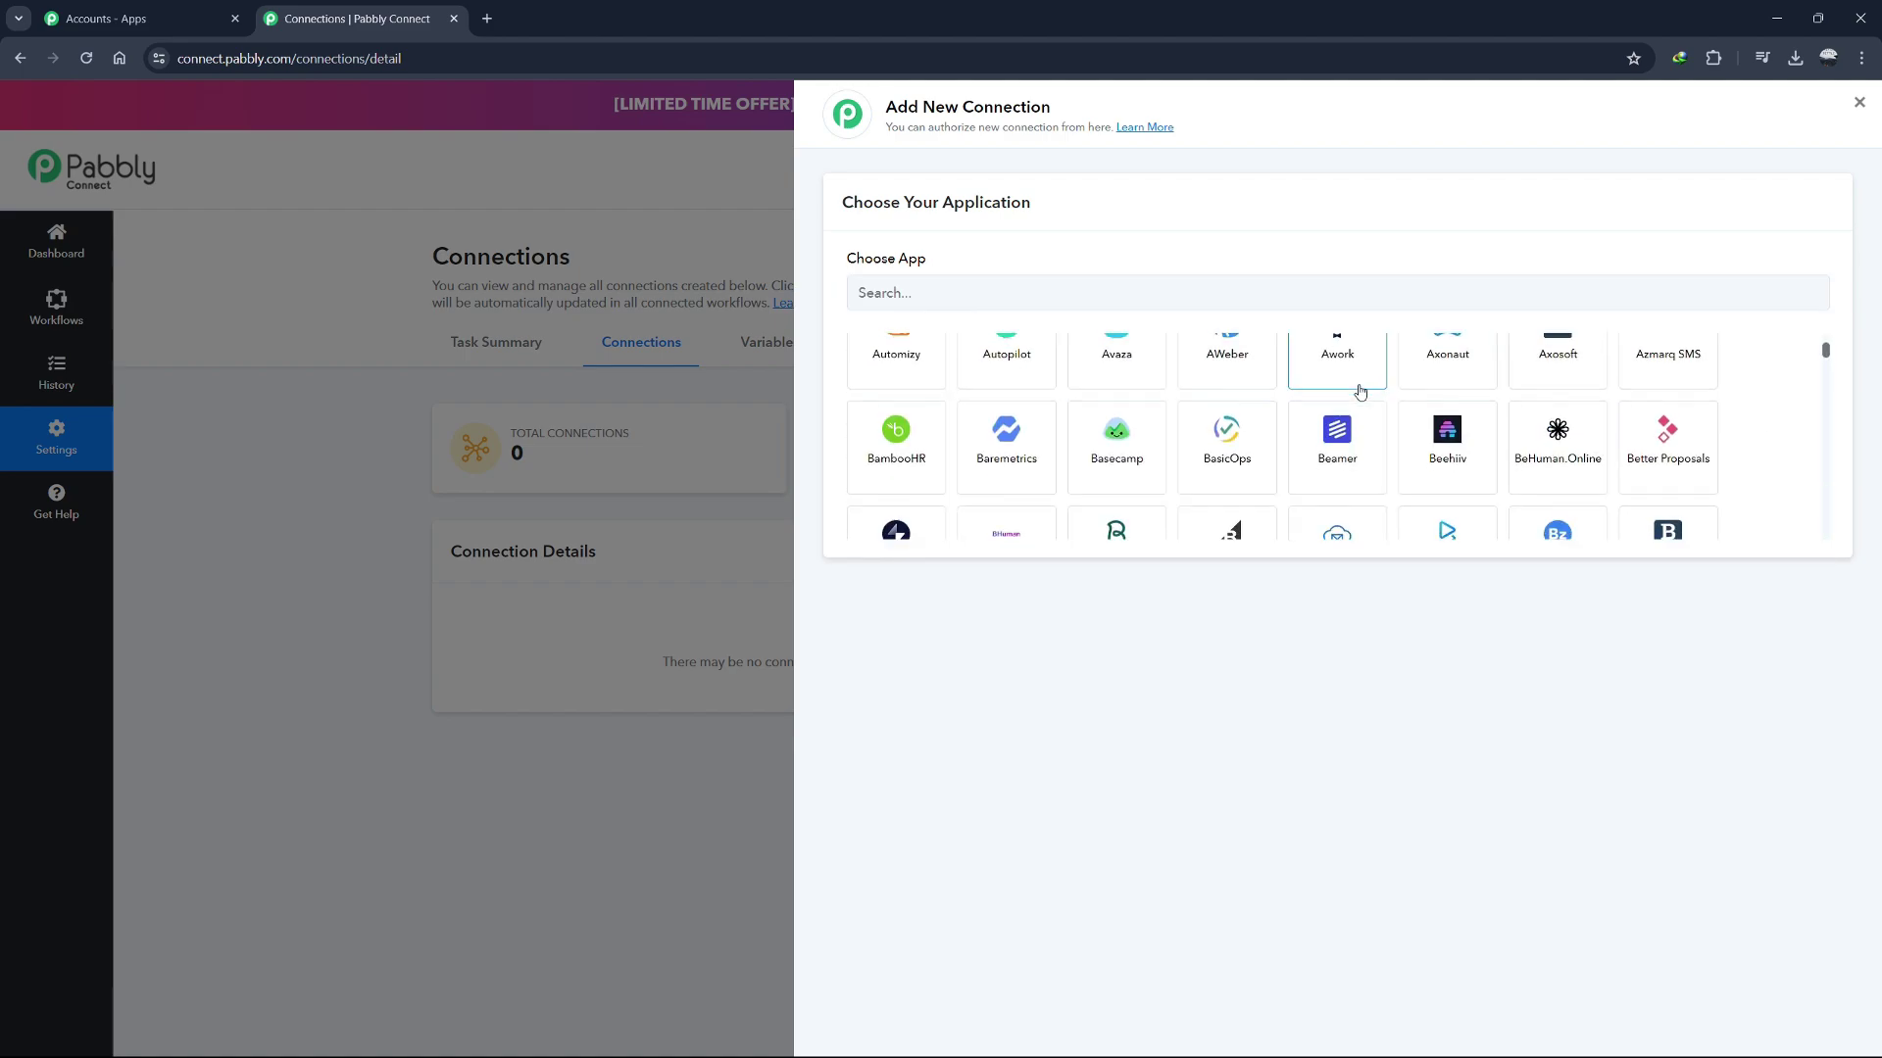
scroll(1360, 392, down, 20)
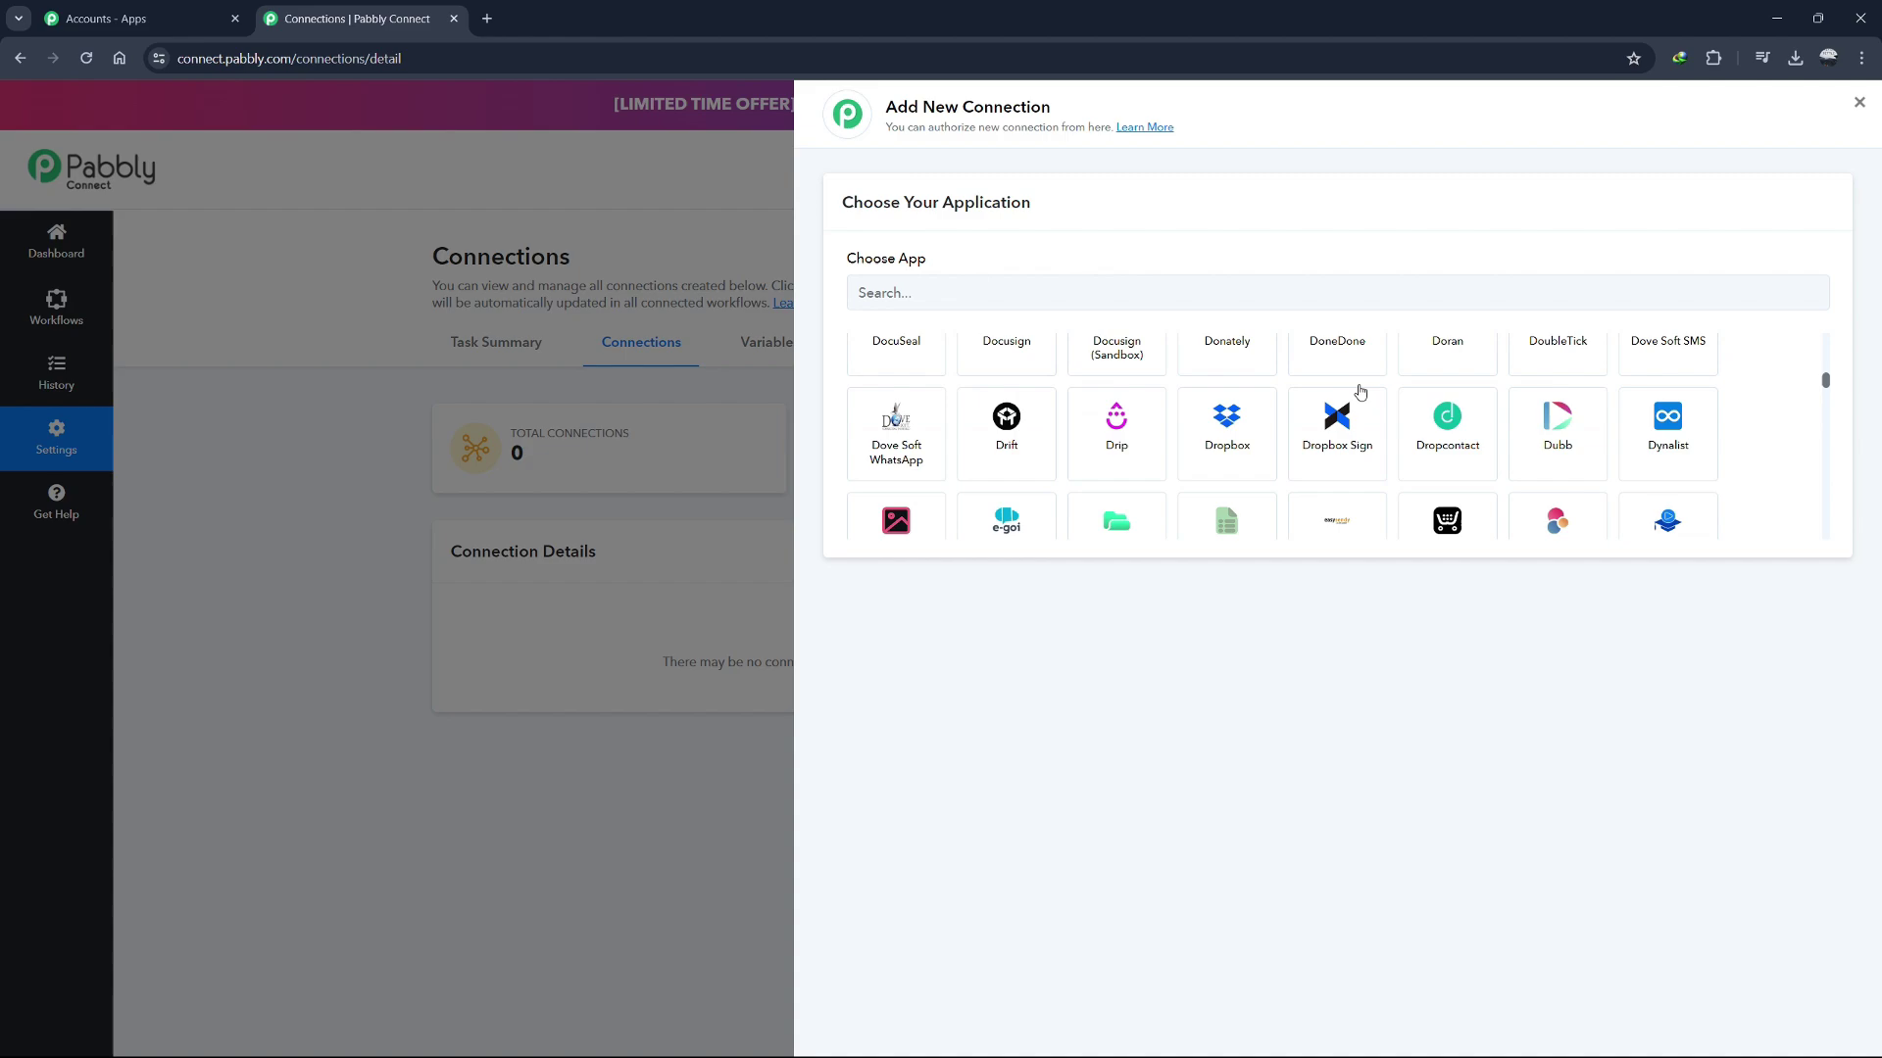
scroll(1360, 392, down, 20)
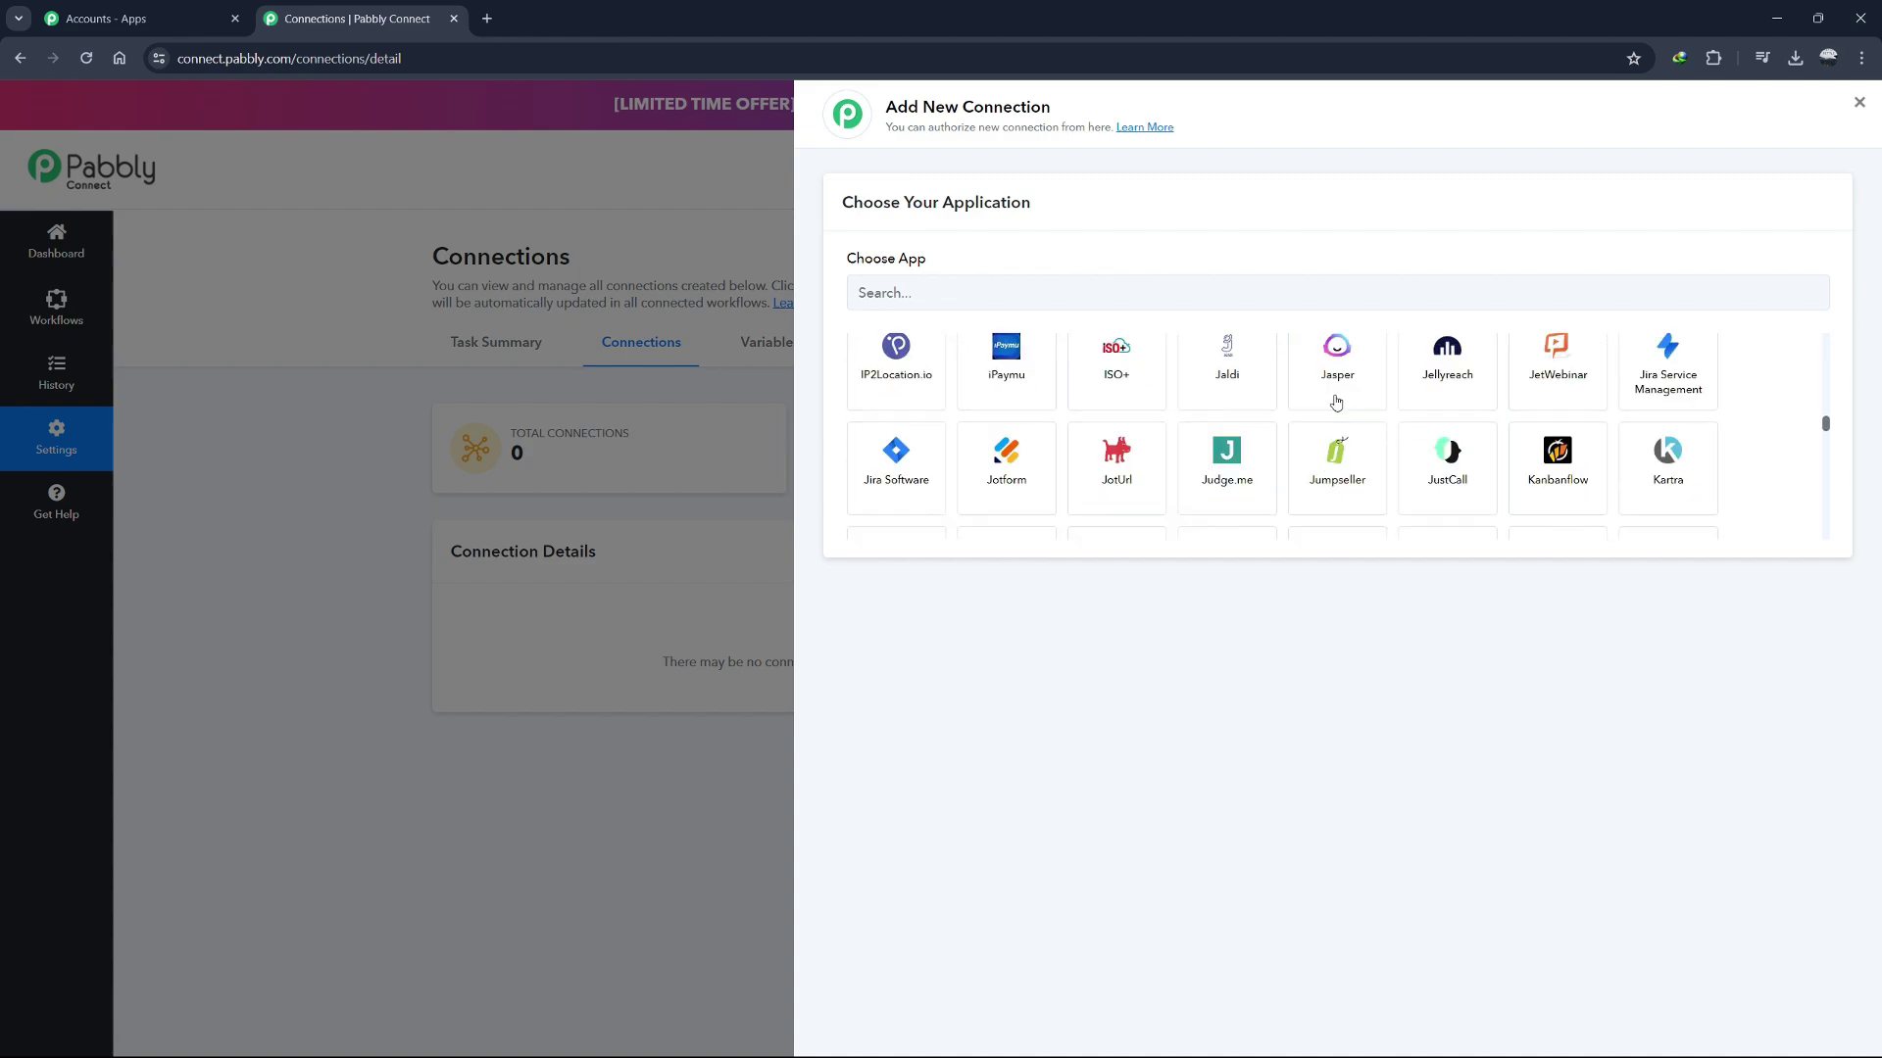
scroll(1335, 401, down, 20)
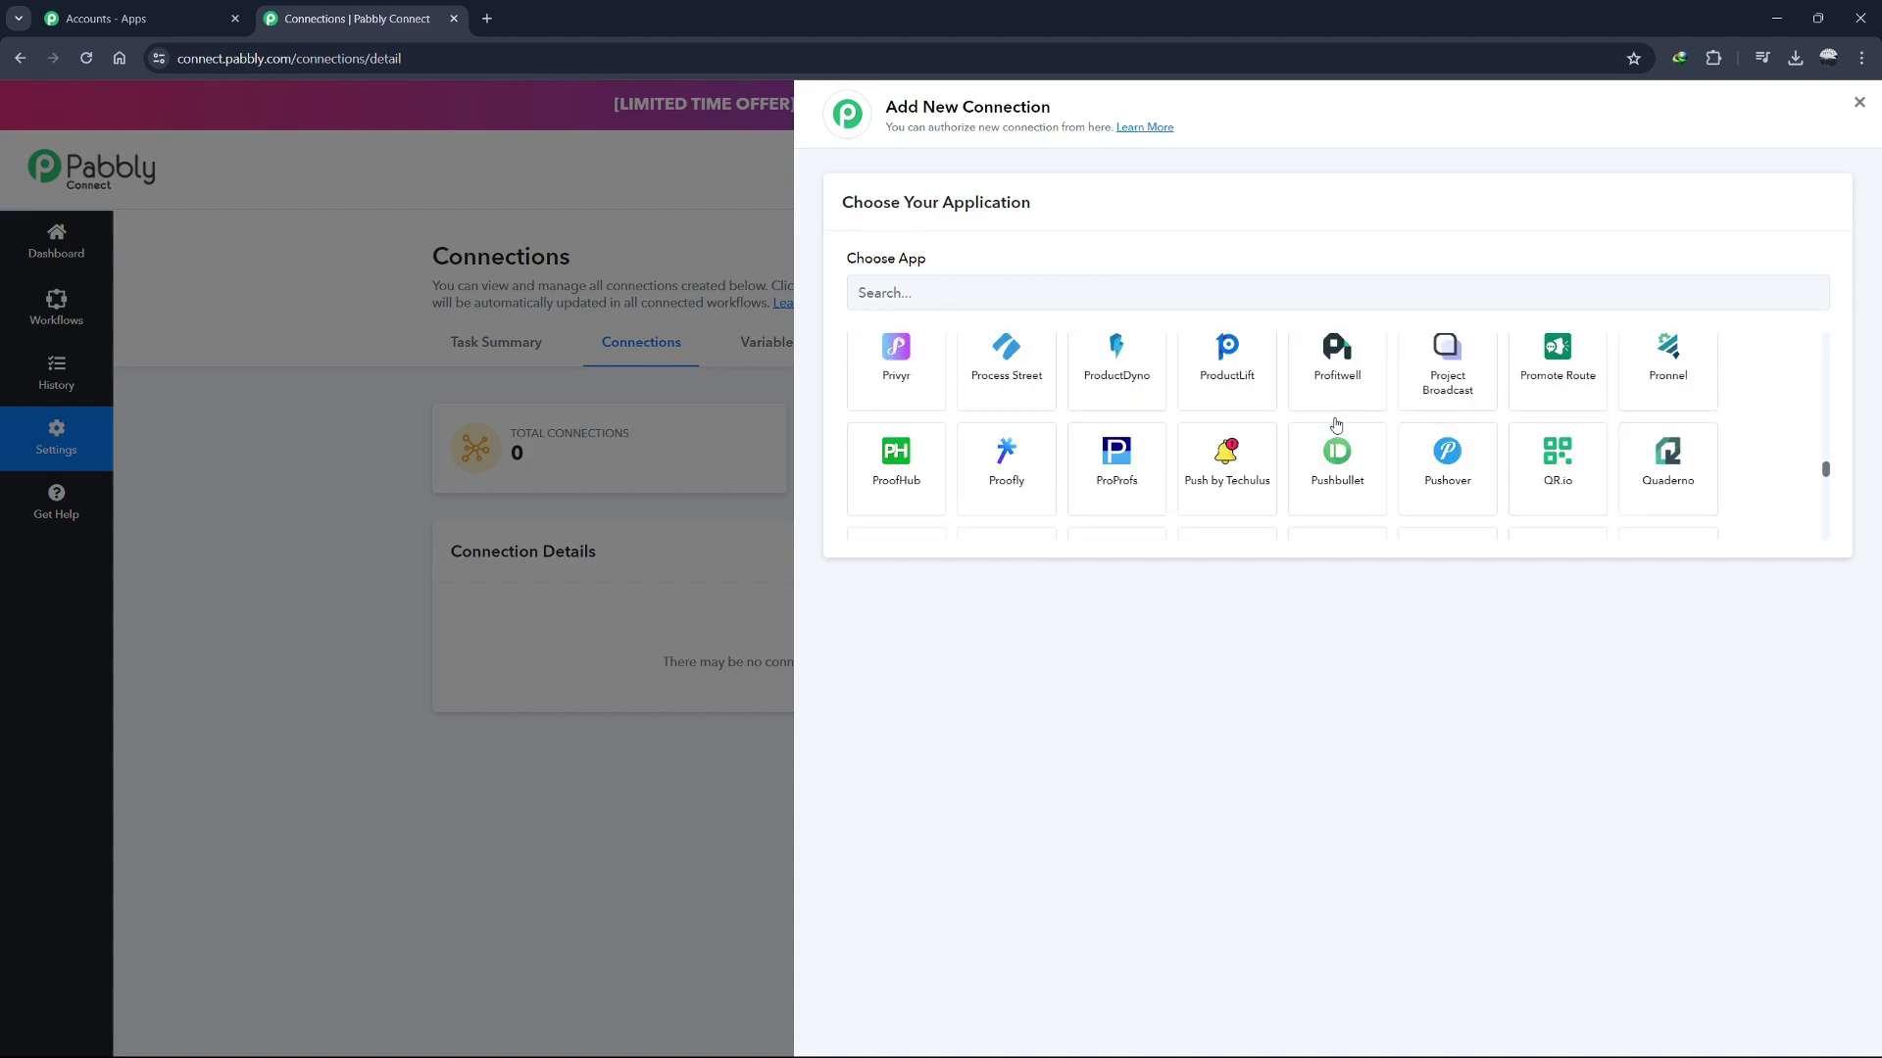
scroll(1335, 424, down, 10)
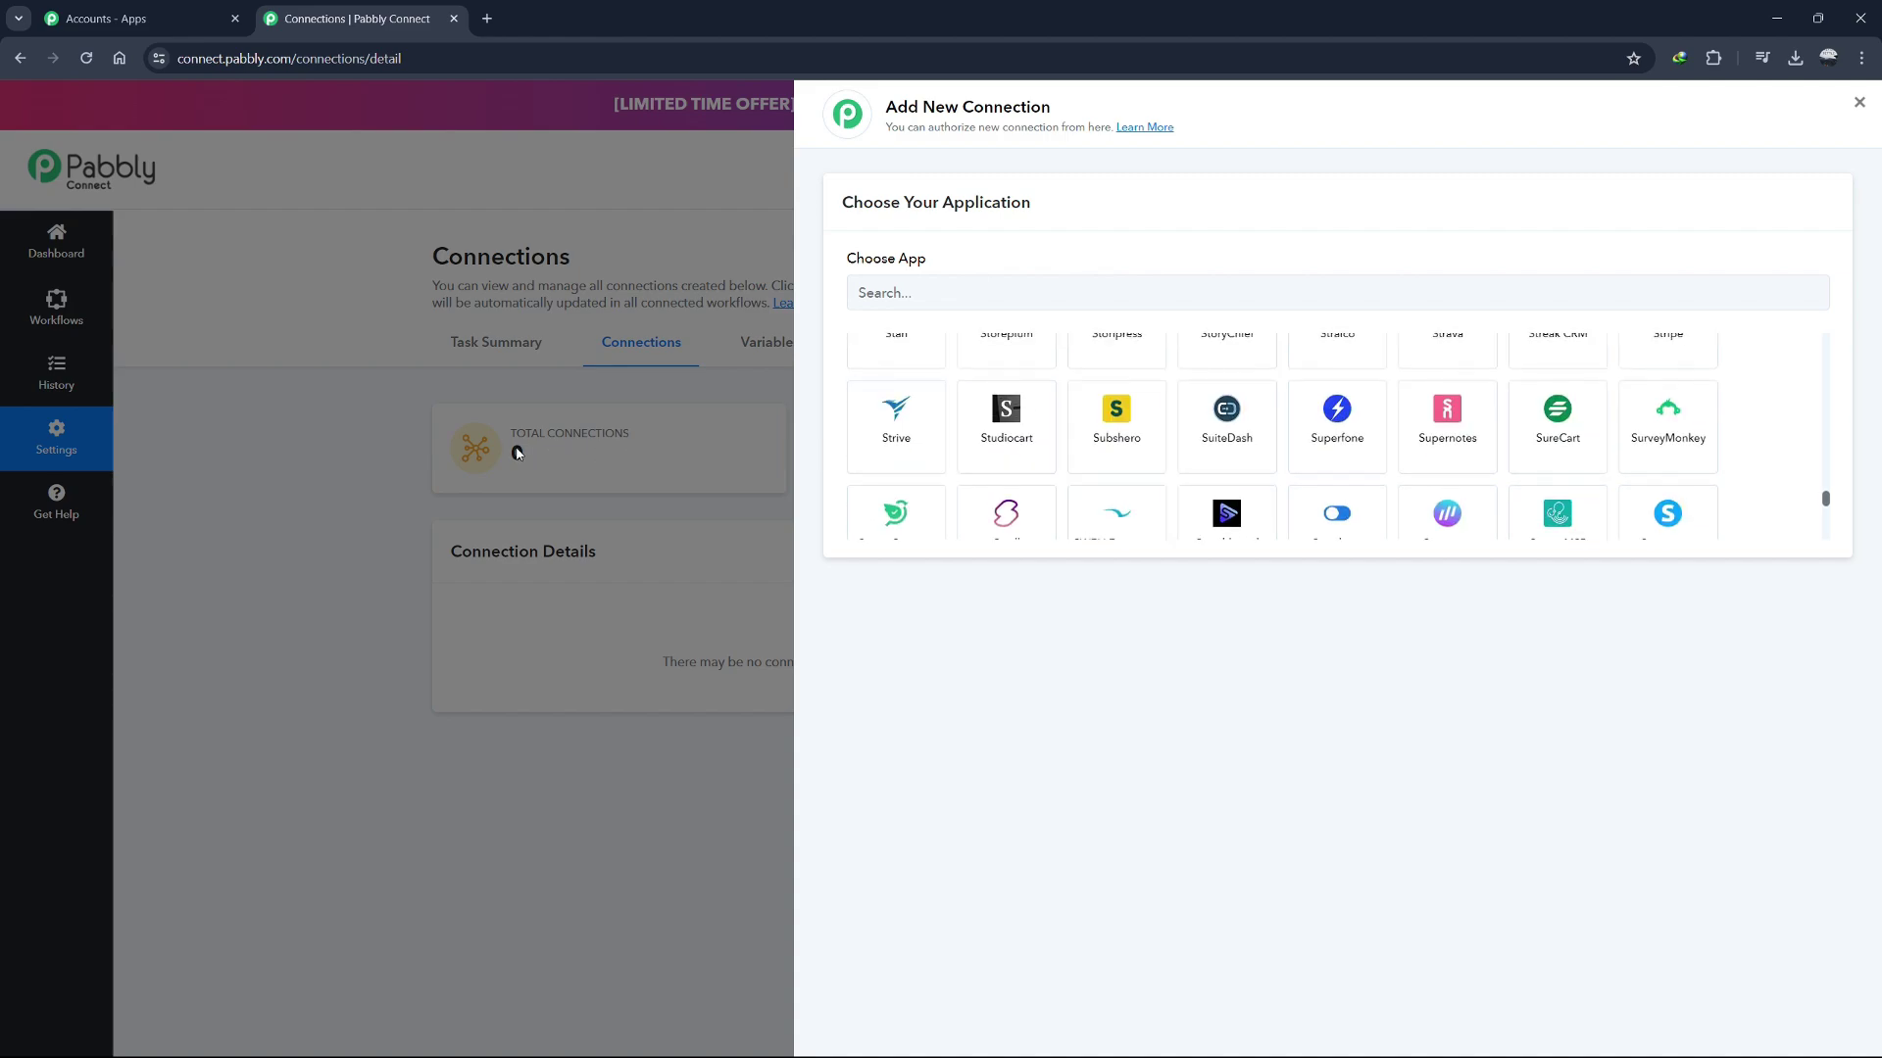
click(1671, 417)
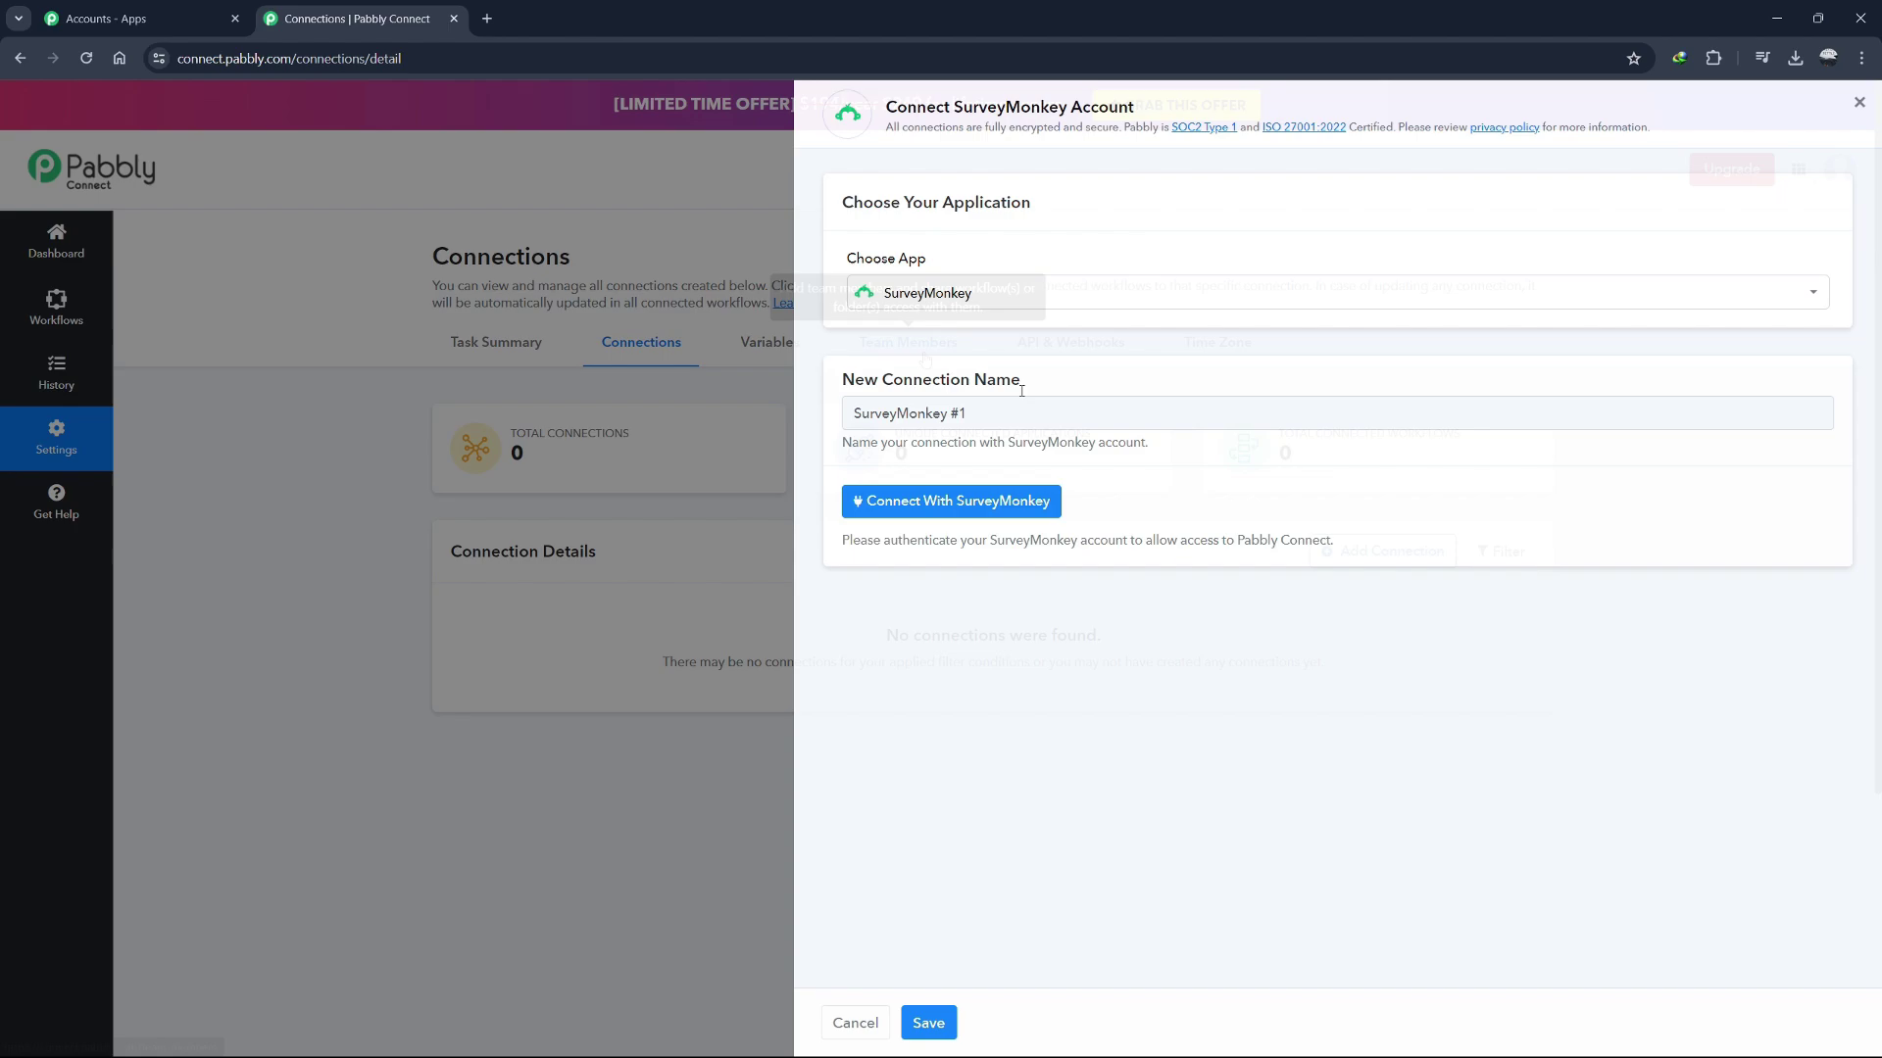
key(Escape)
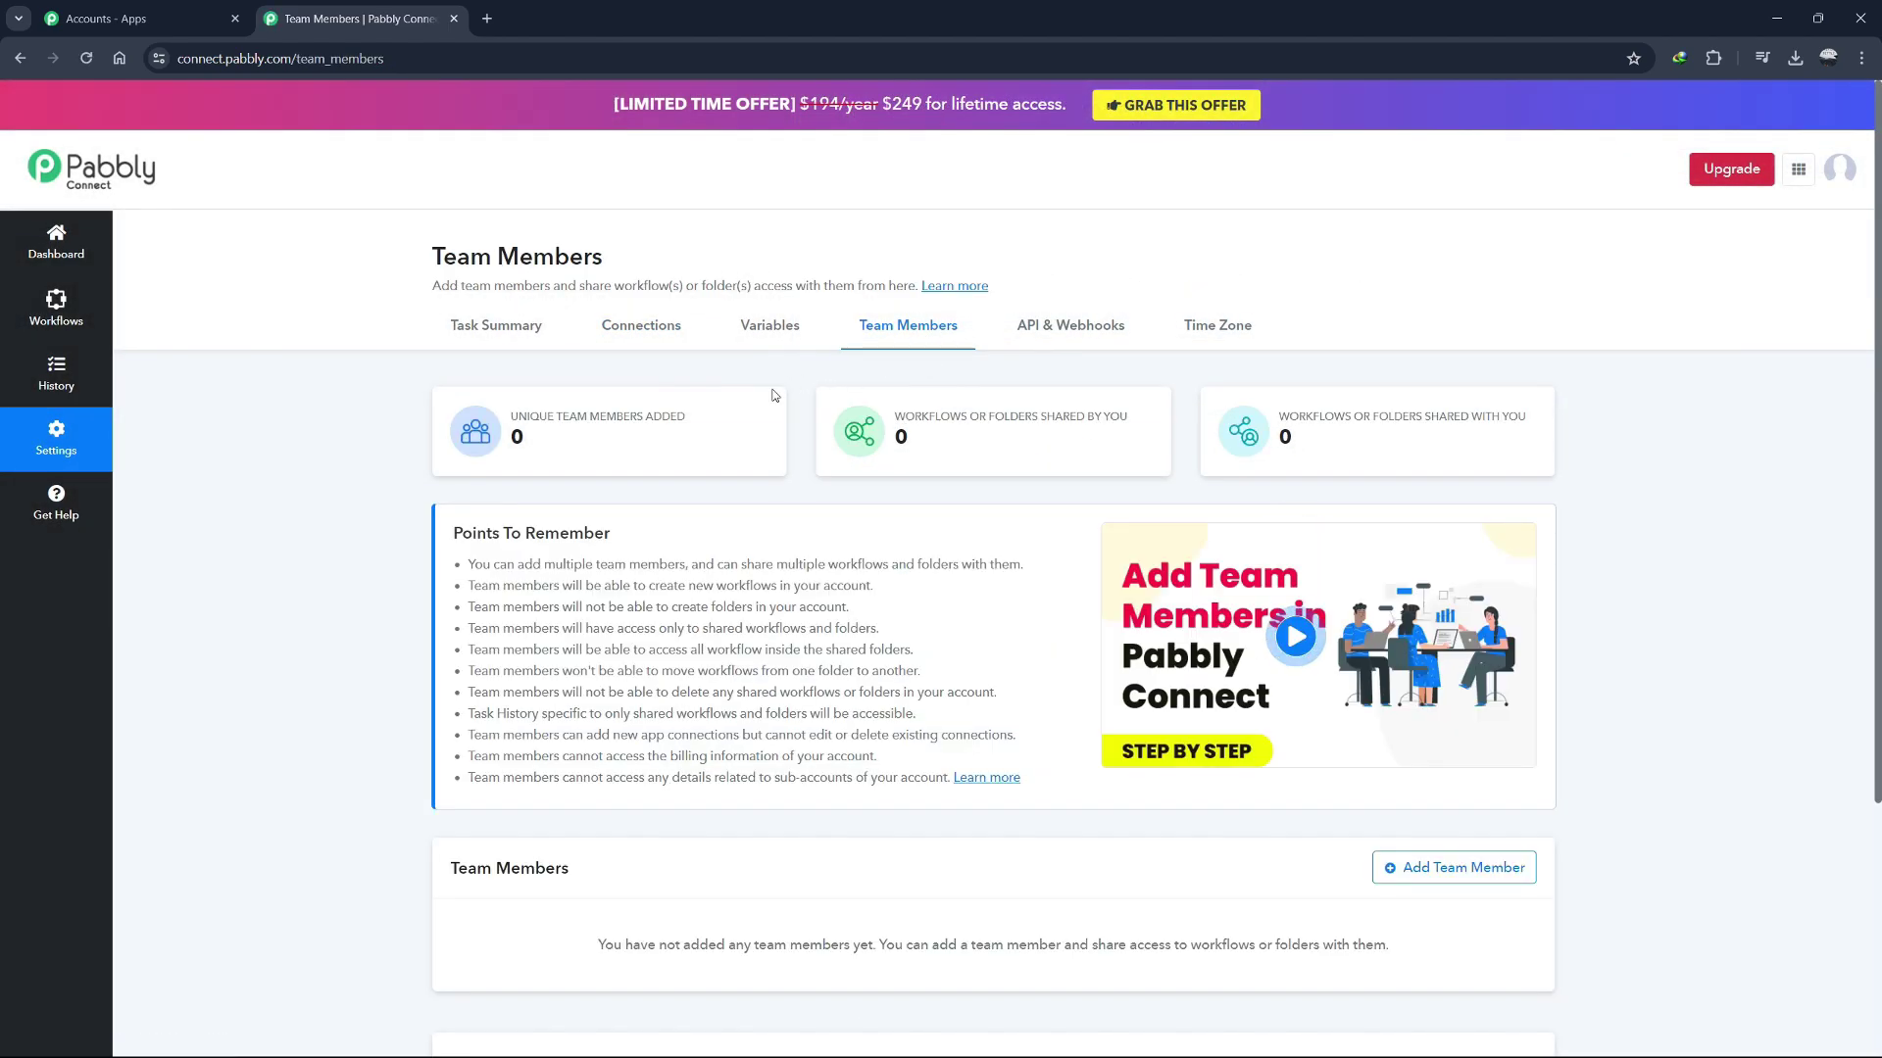
Open API & Webhooks settings and copy the empty API token field.
scroll(907, 702, down, 3)
scroll(908, 588, up, 3)
click(1058, 327)
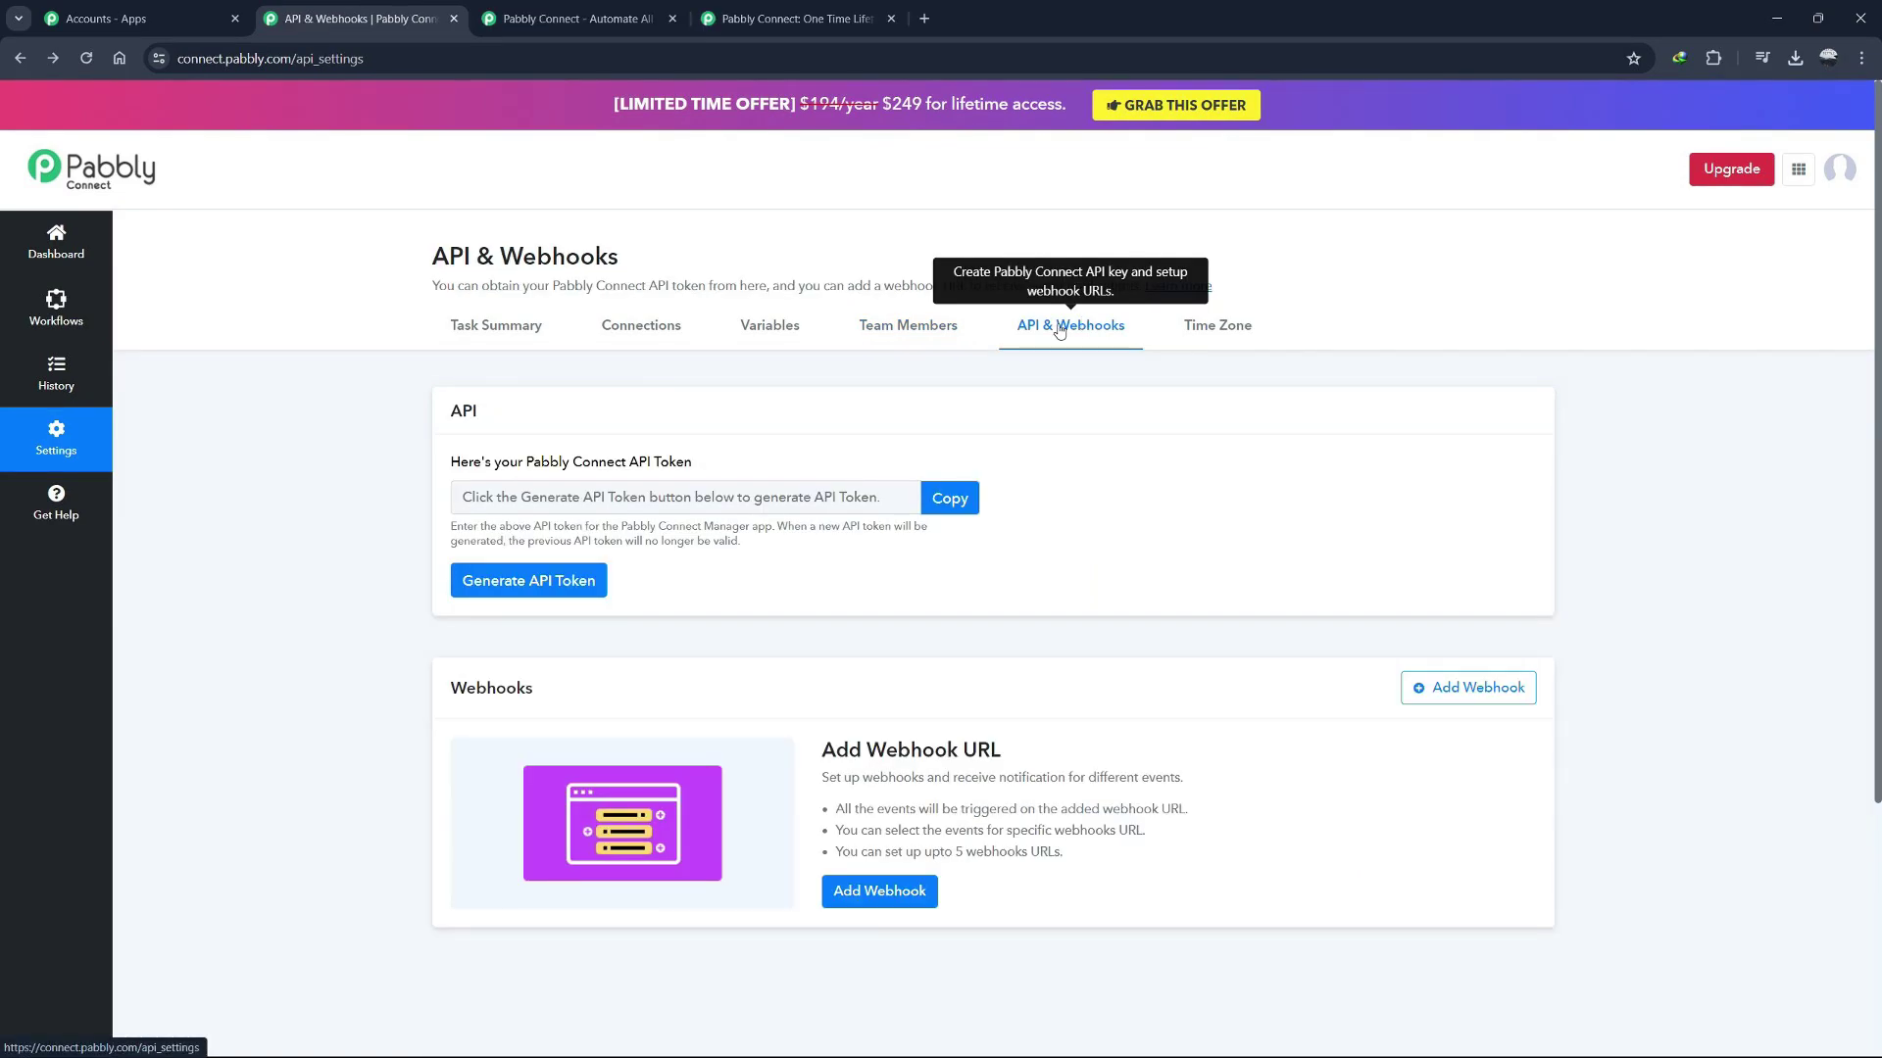
click(949, 499)
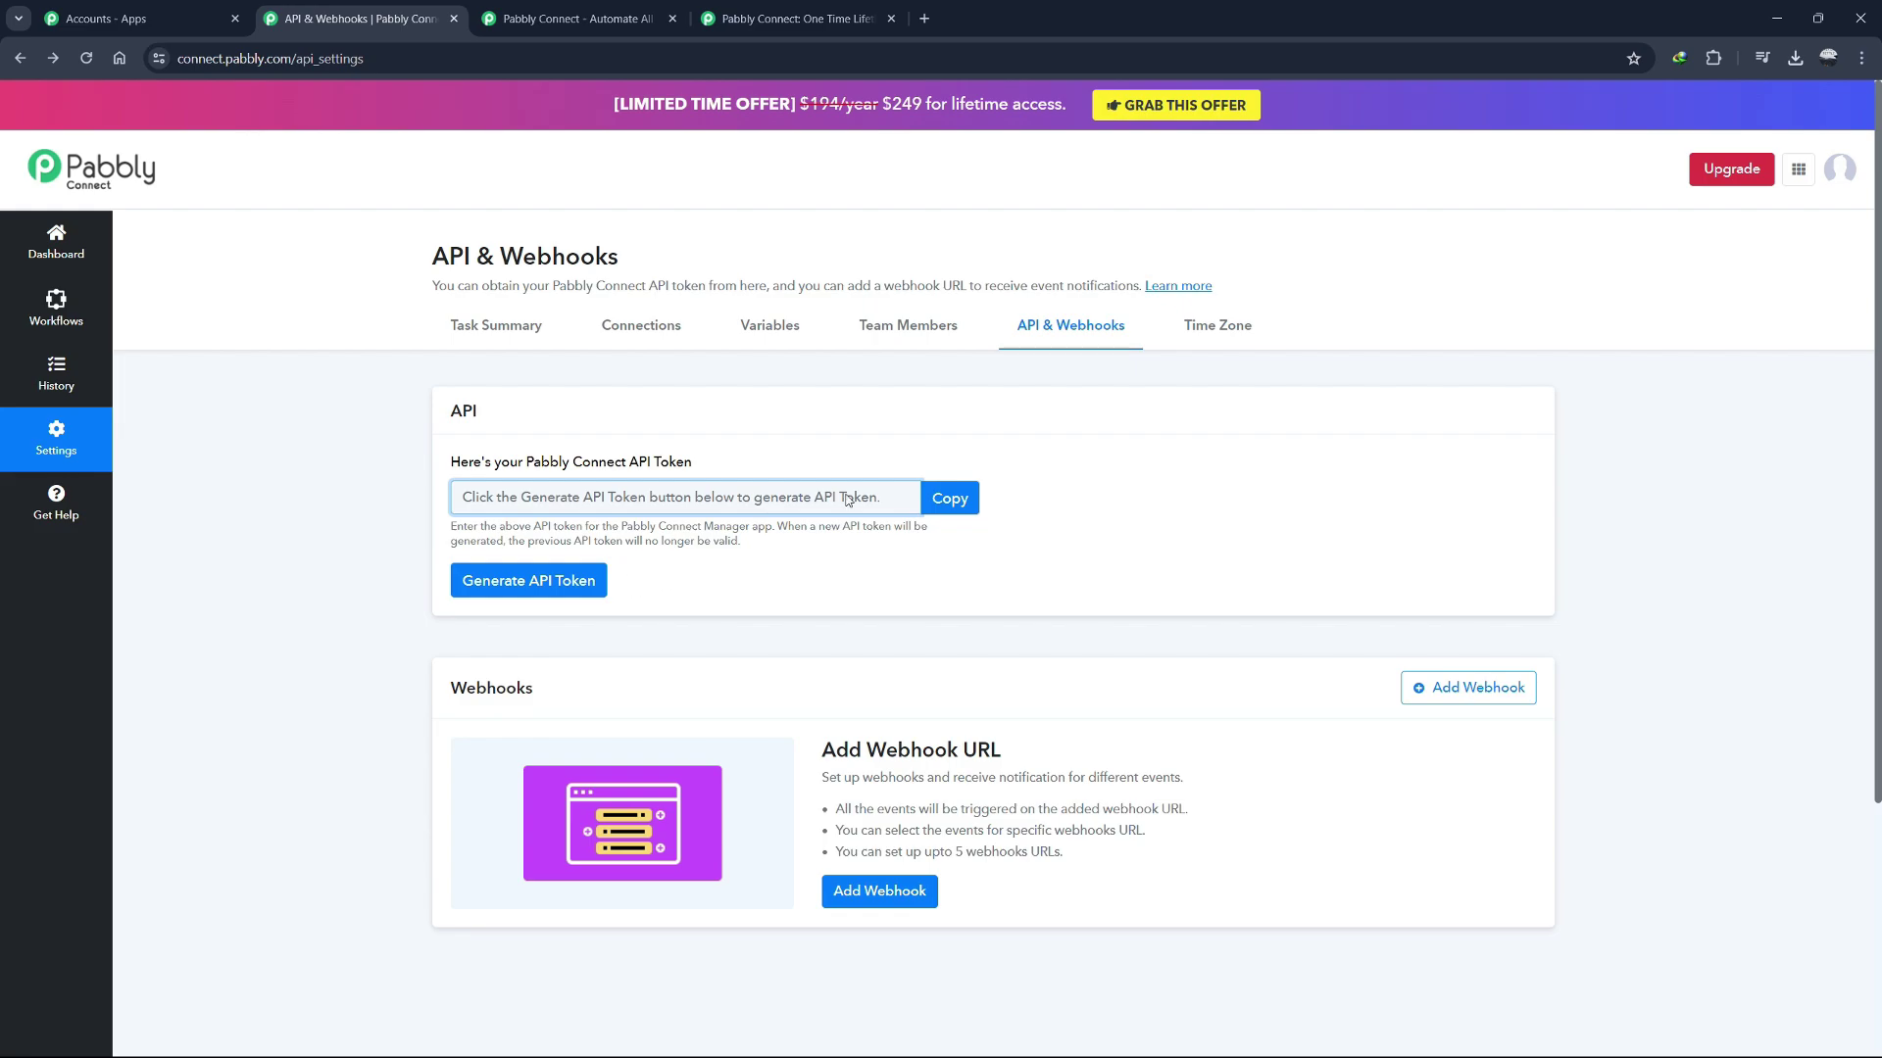
Browse the Time Zone list, leaving (UTC +00:00) America/Danmarkshavn selected.
click(1228, 328)
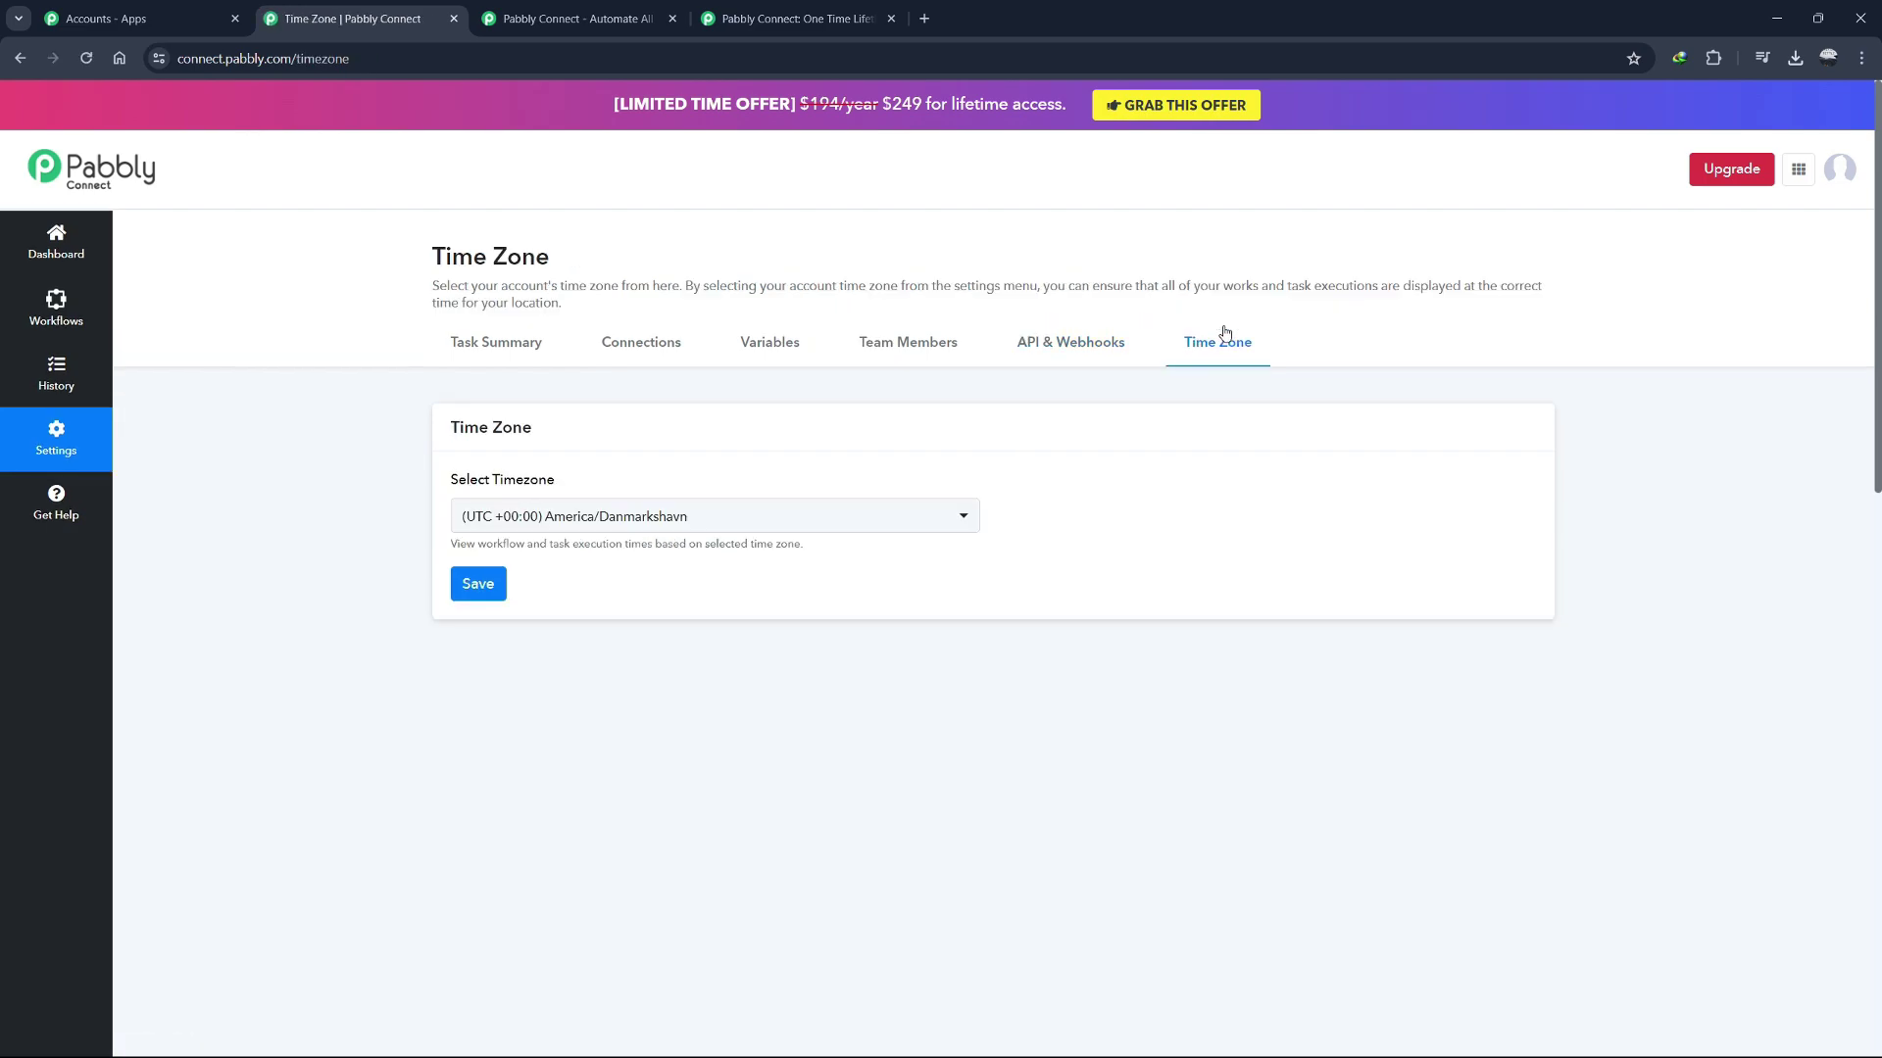
click(712, 513)
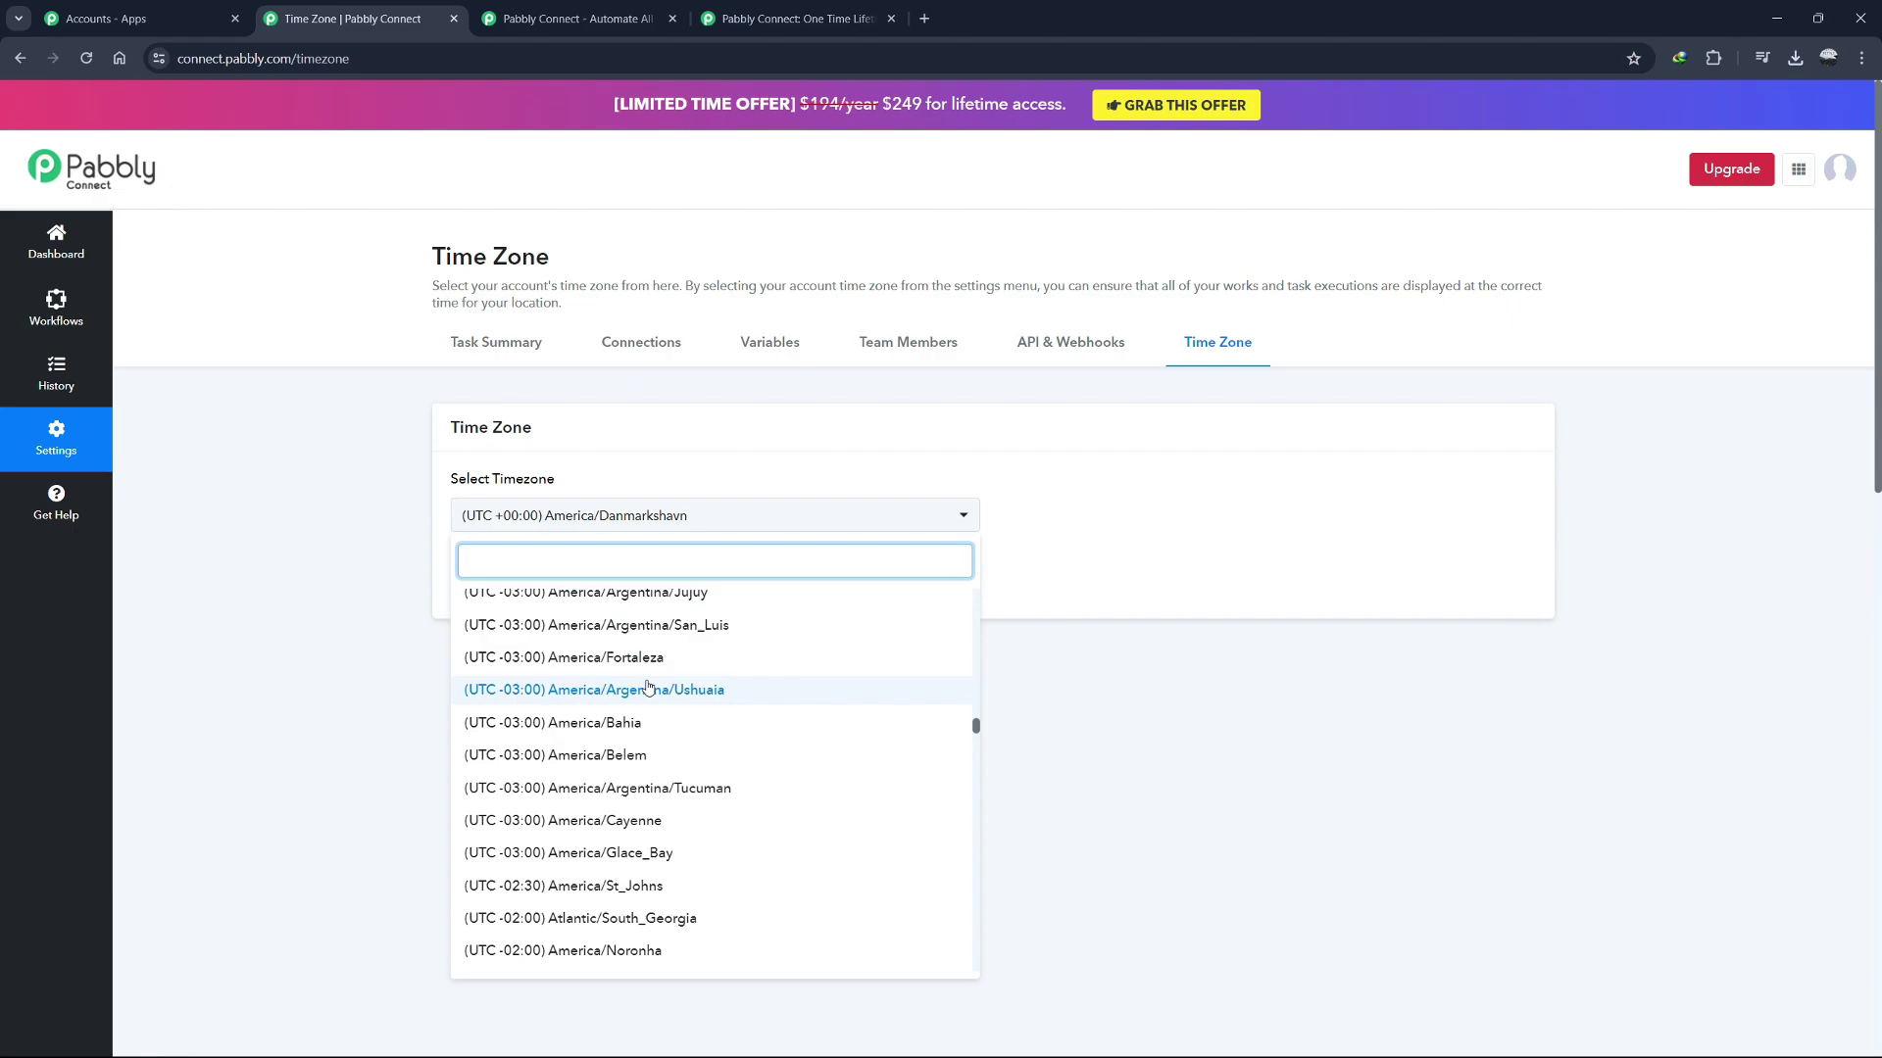
scroll(630, 757, down, 5)
scroll(630, 758, down, 15)
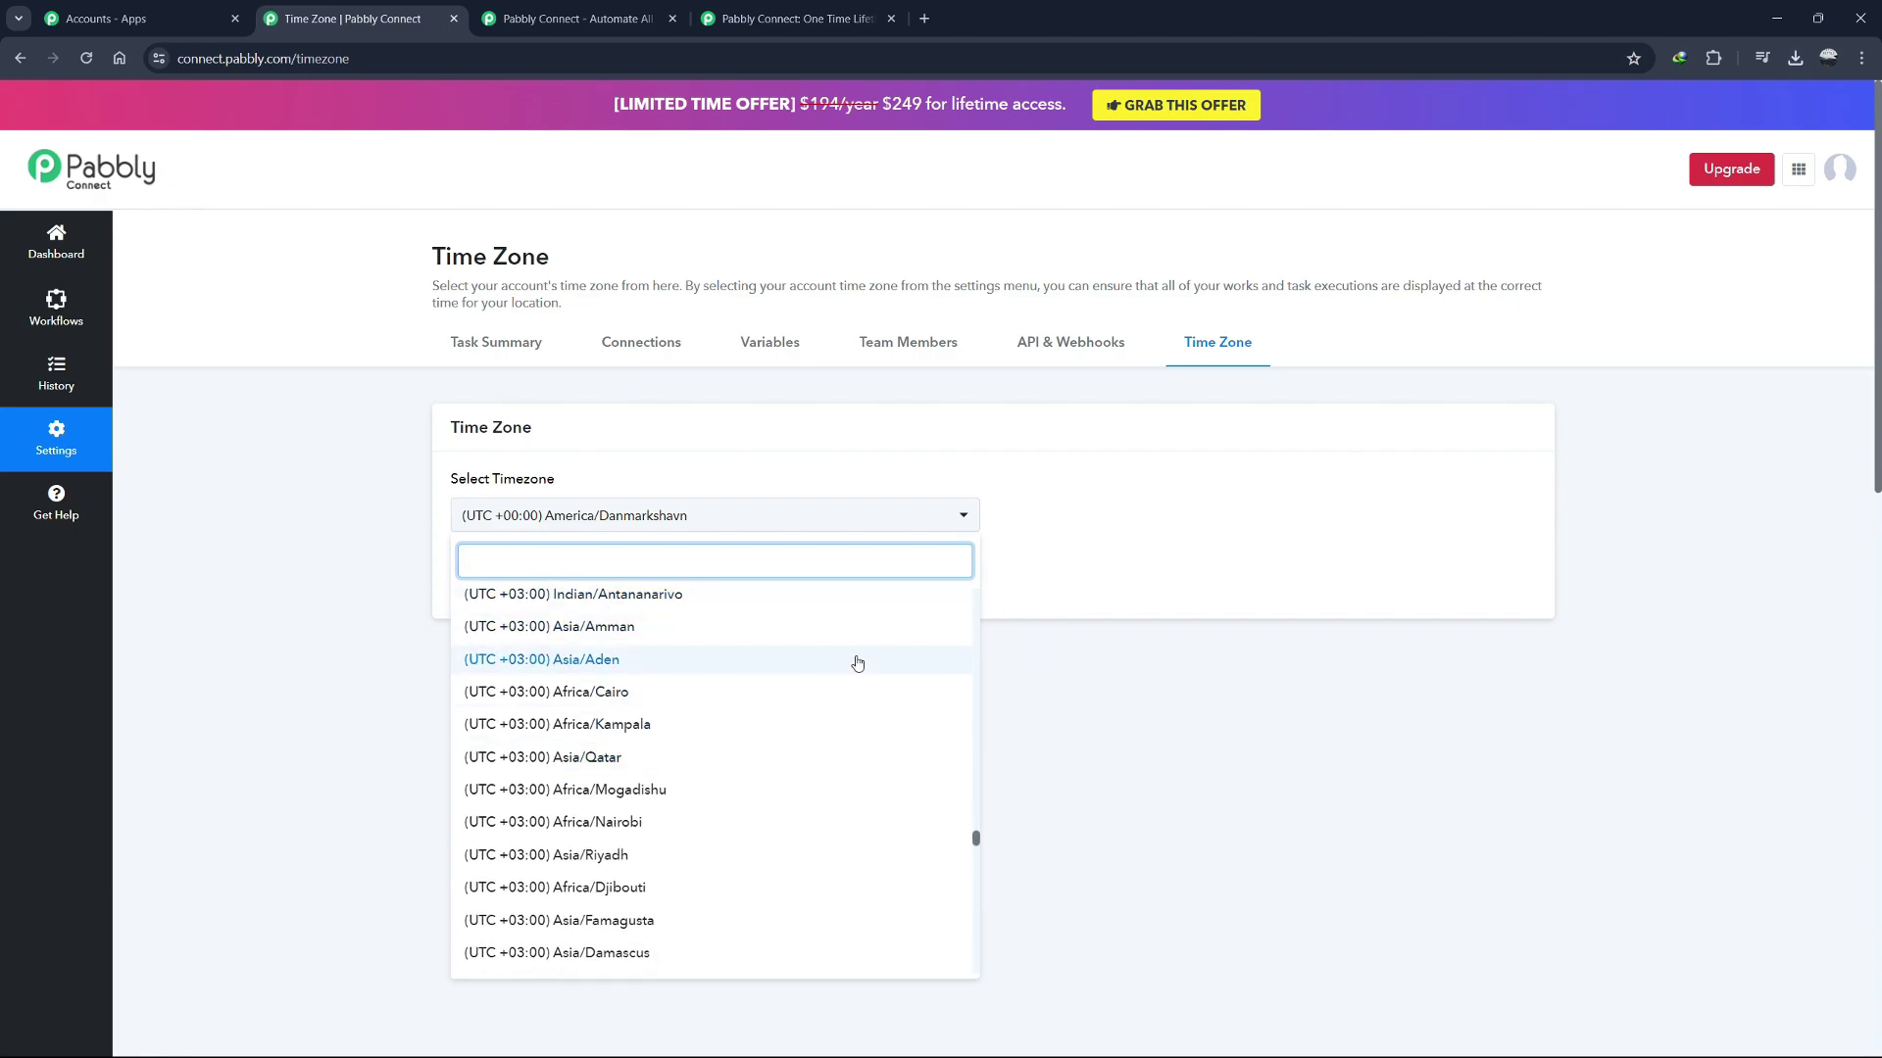
click(1068, 661)
drag(450, 554, 370, 549)
click(862, 544)
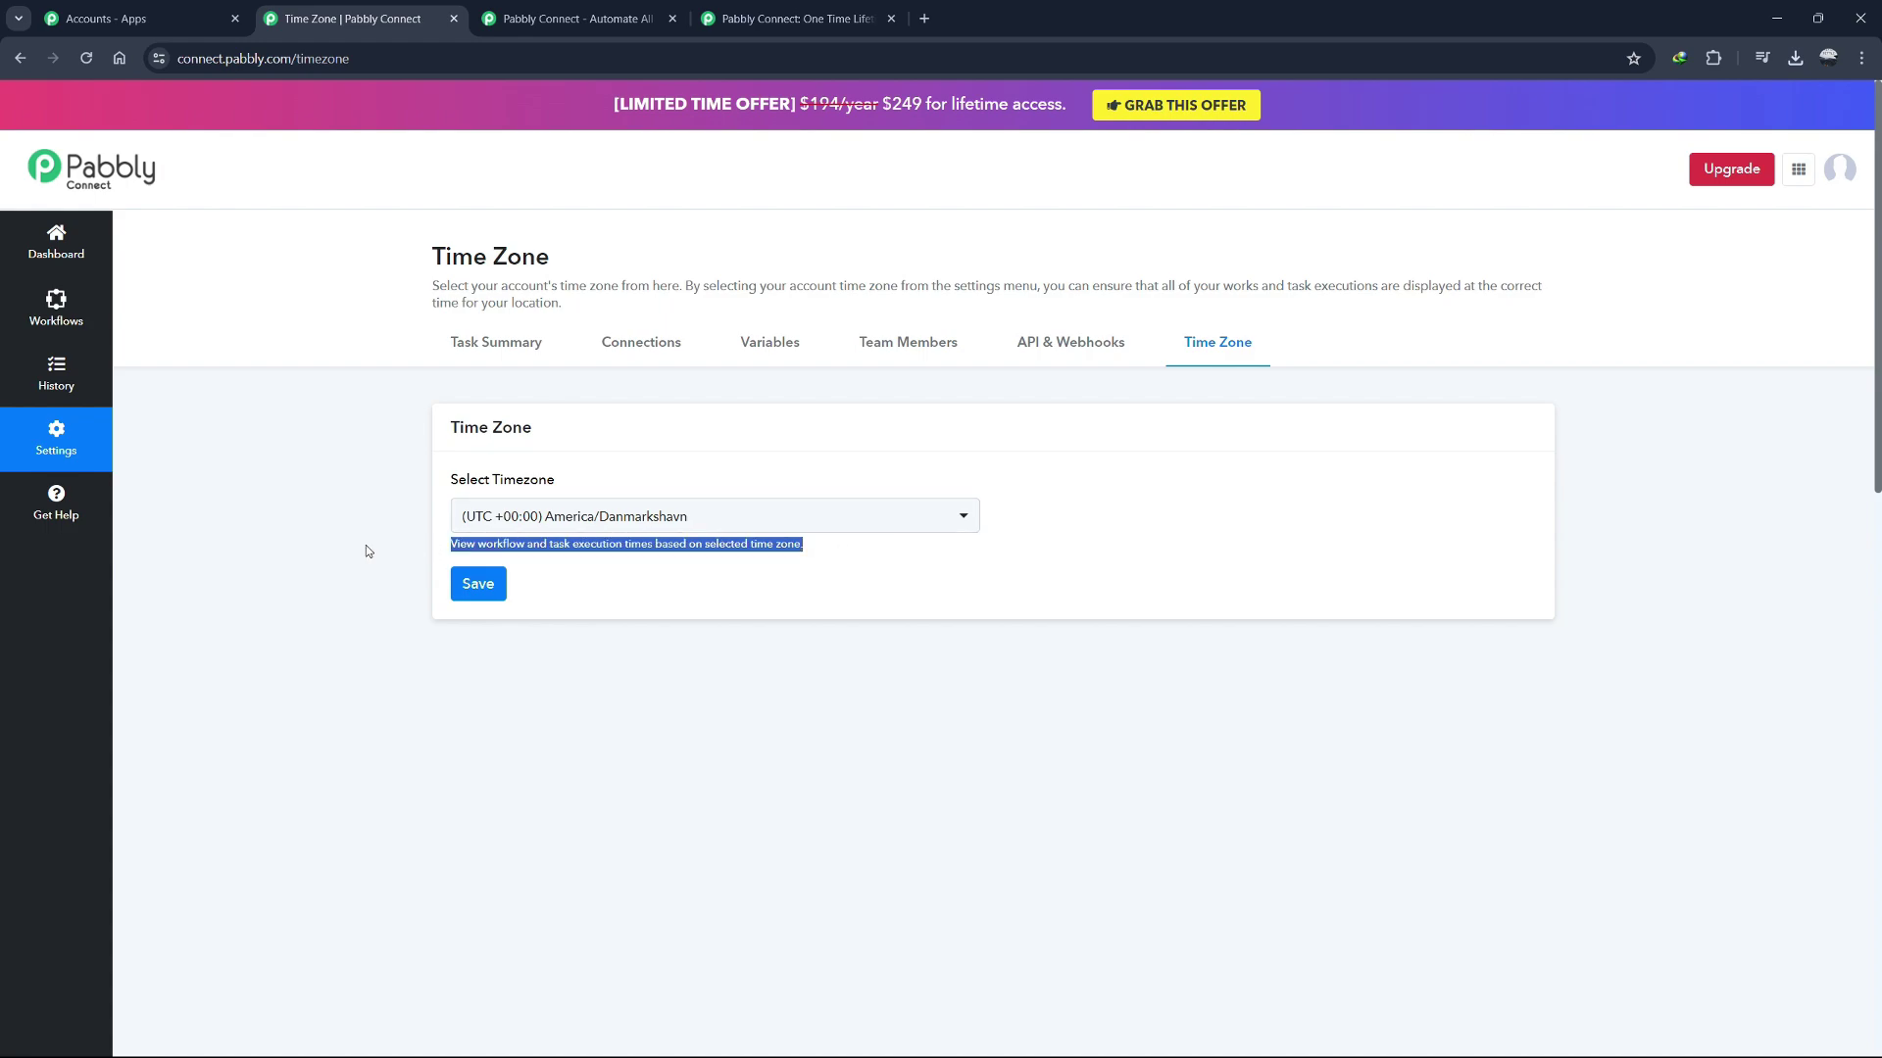
click(385, 567)
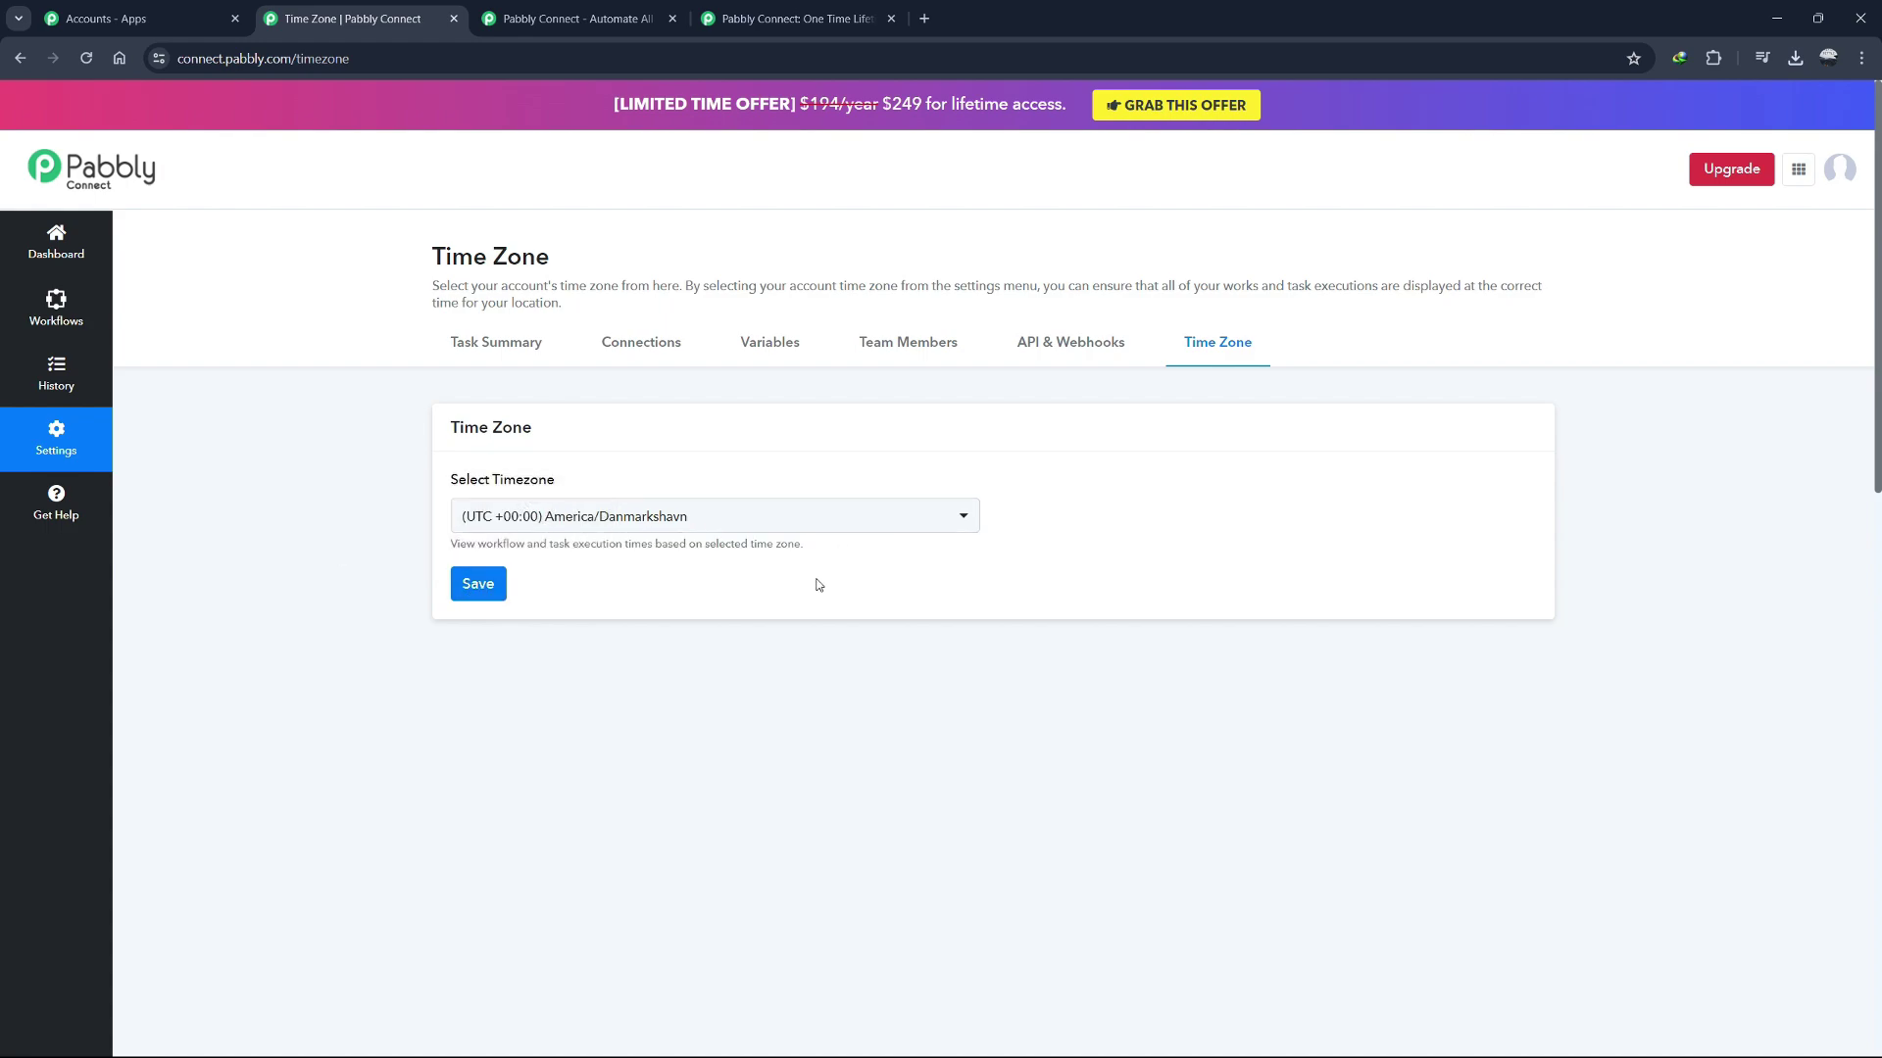
Open Get Help and scroll through tutorial videos like What is Triggers & Action.
click(56, 505)
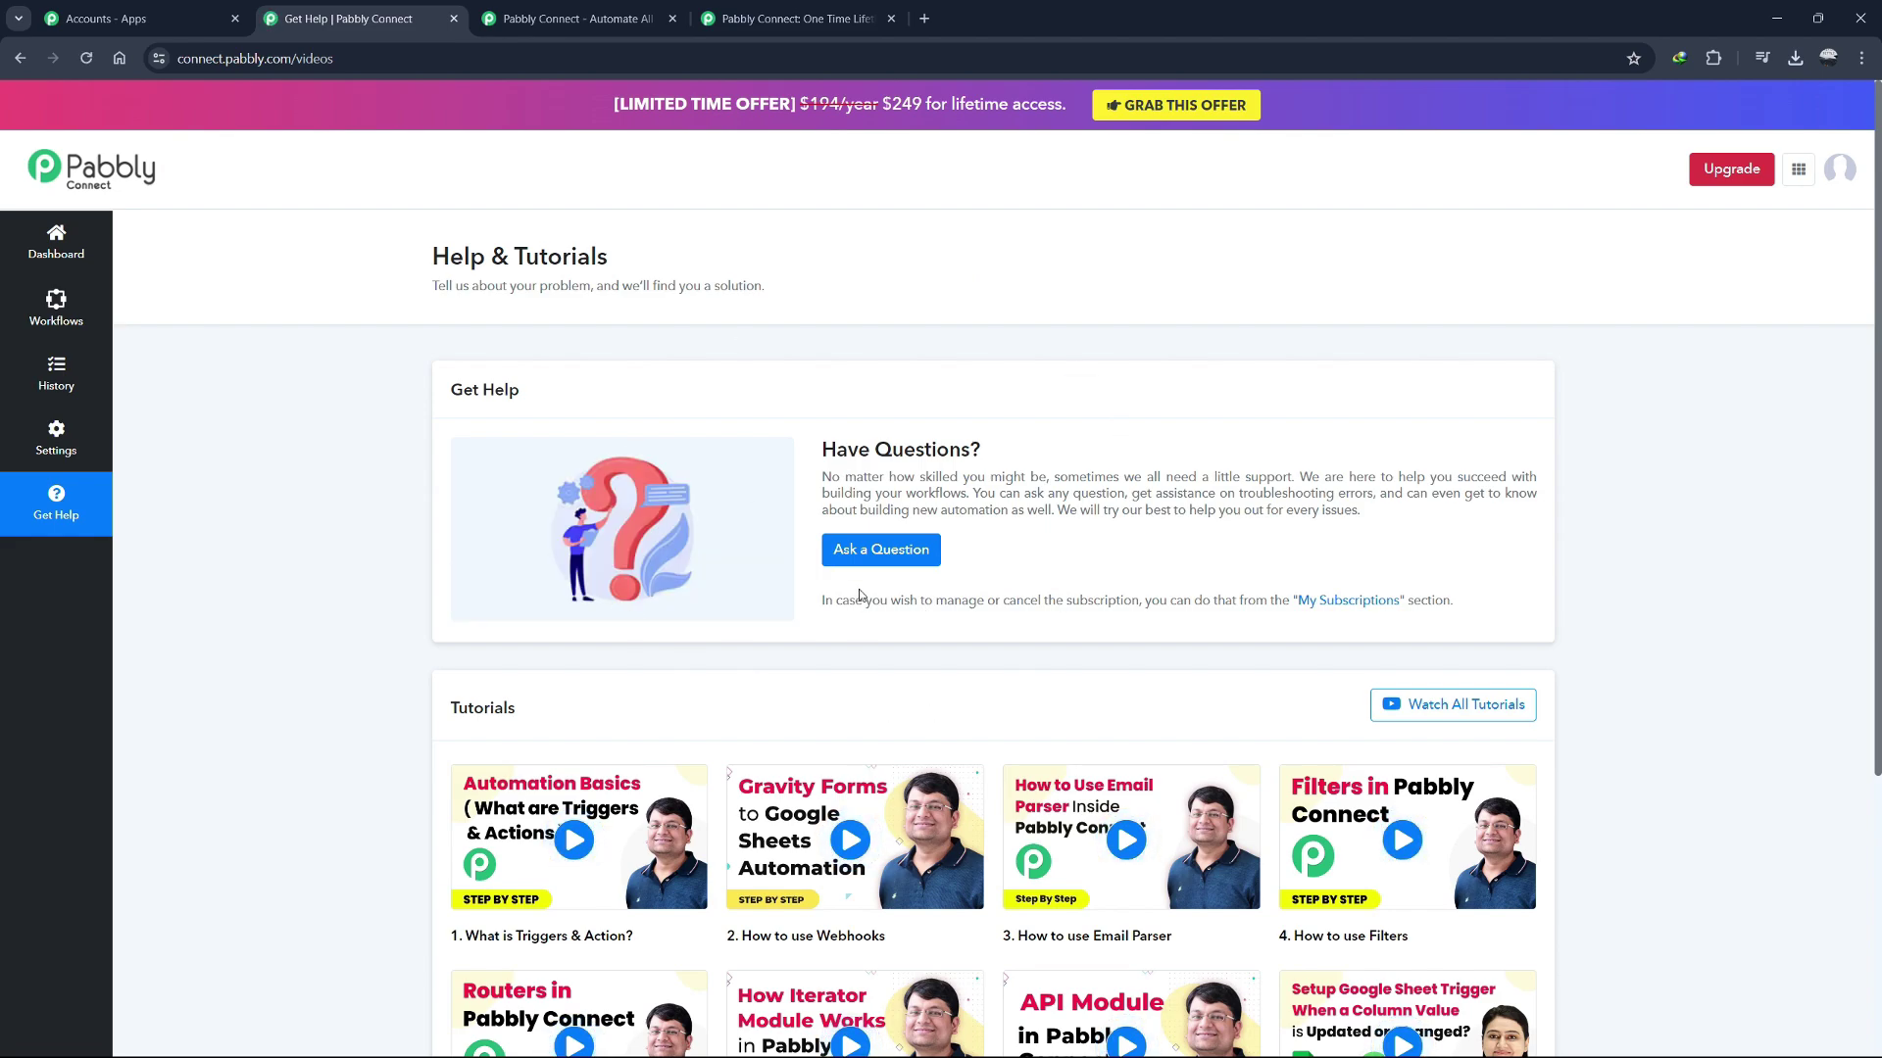
scroll(669, 538, down, 4)
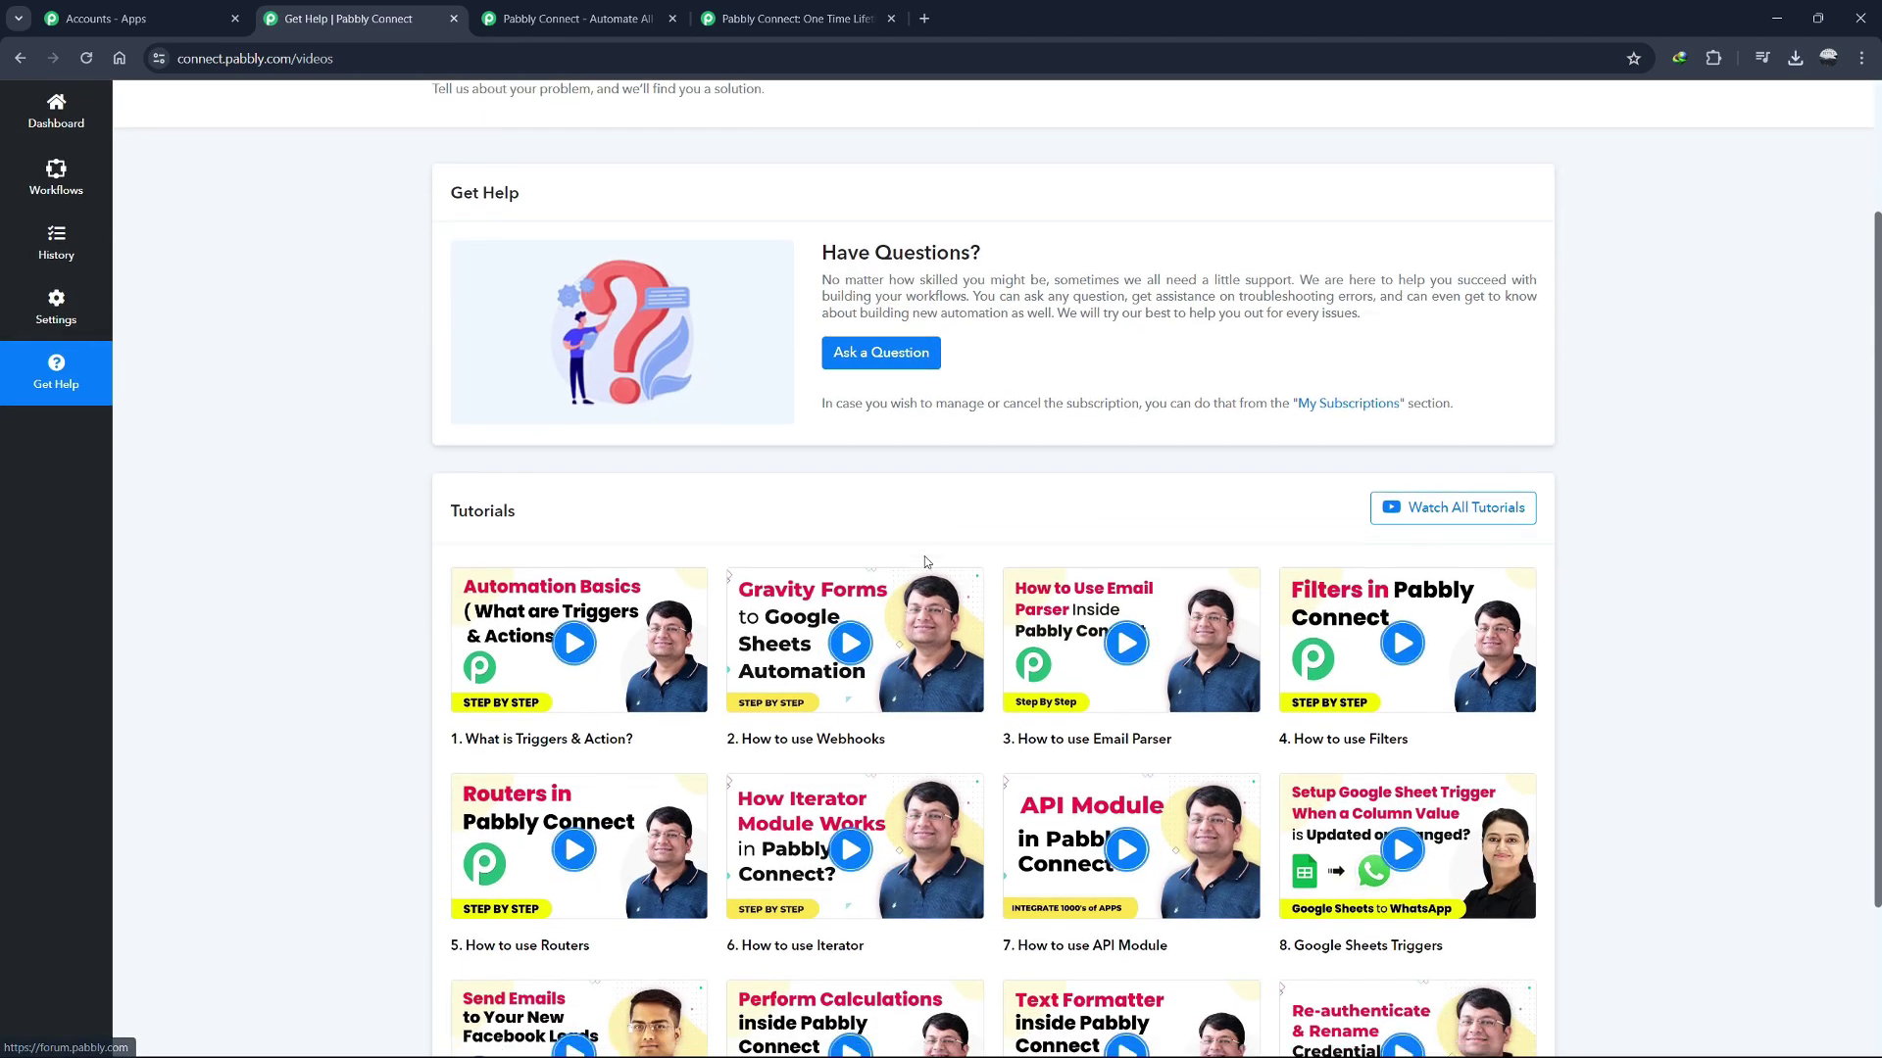
scroll(1412, 490, down, 1)
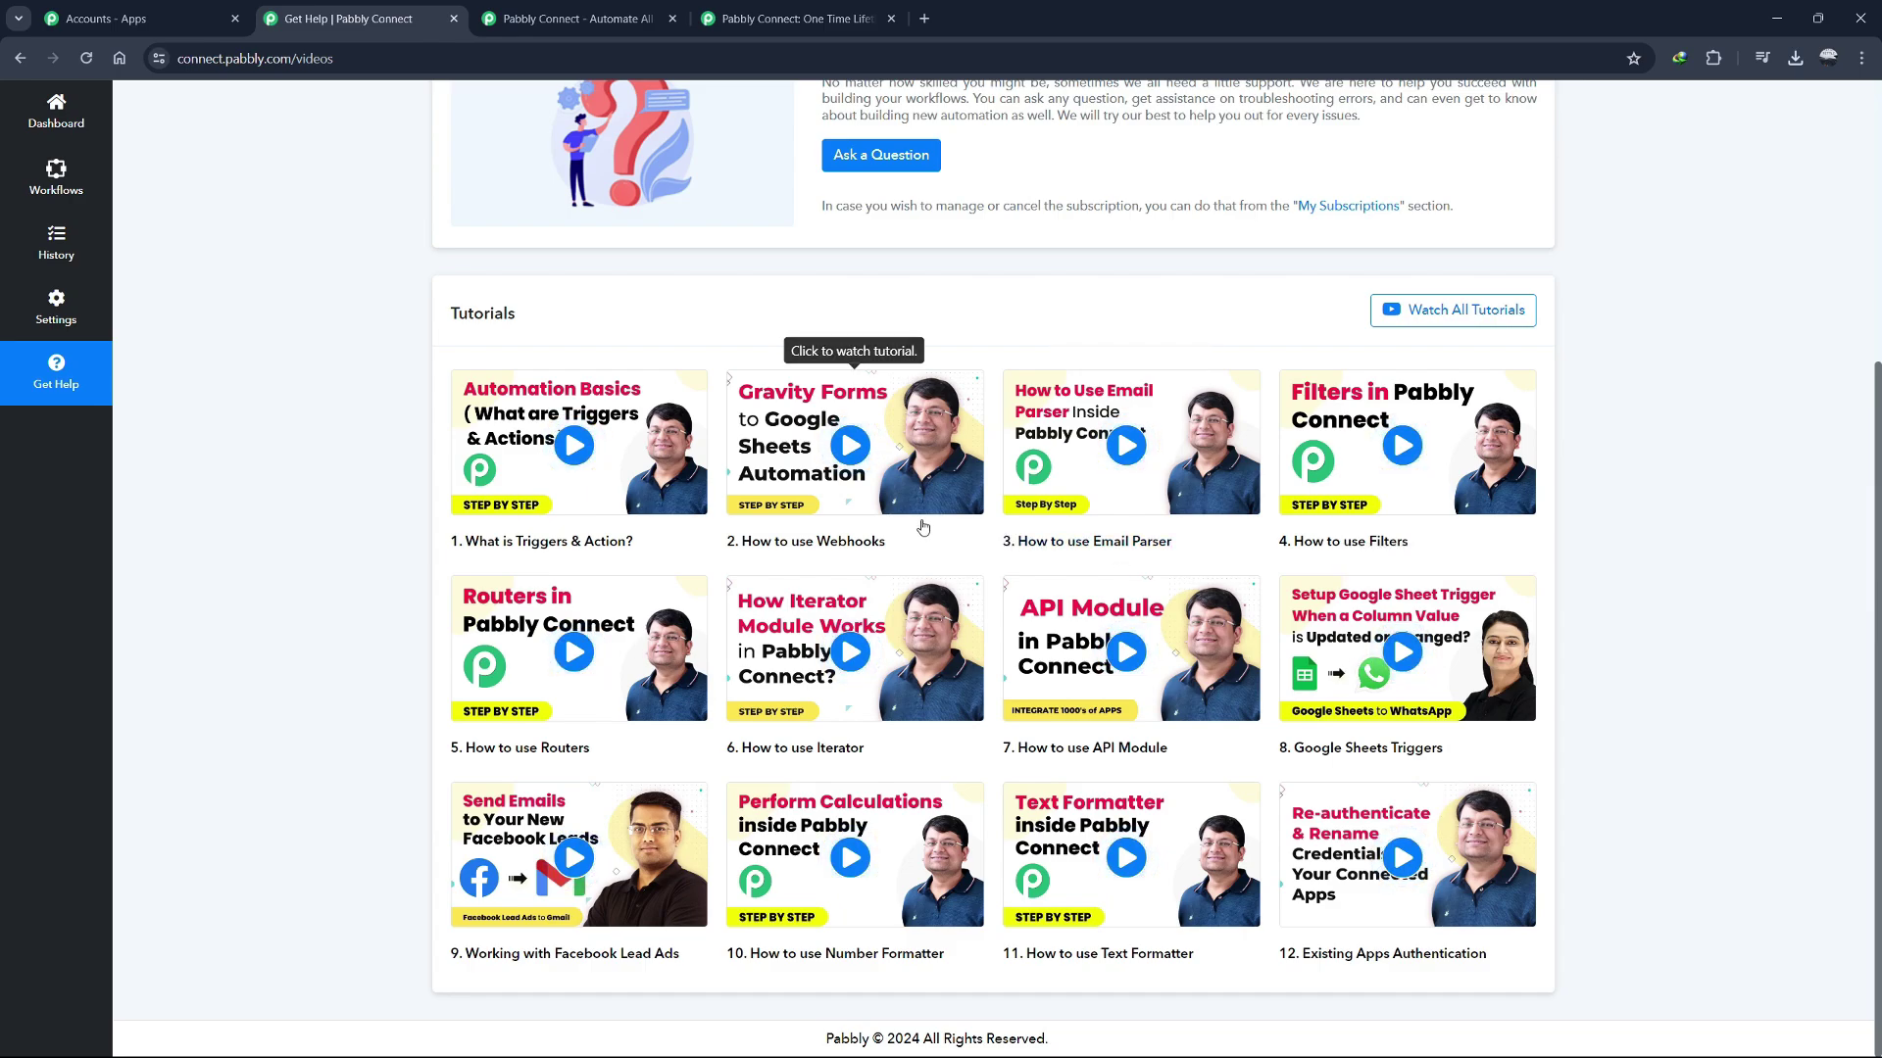
scroll(805, 526, up, 3)
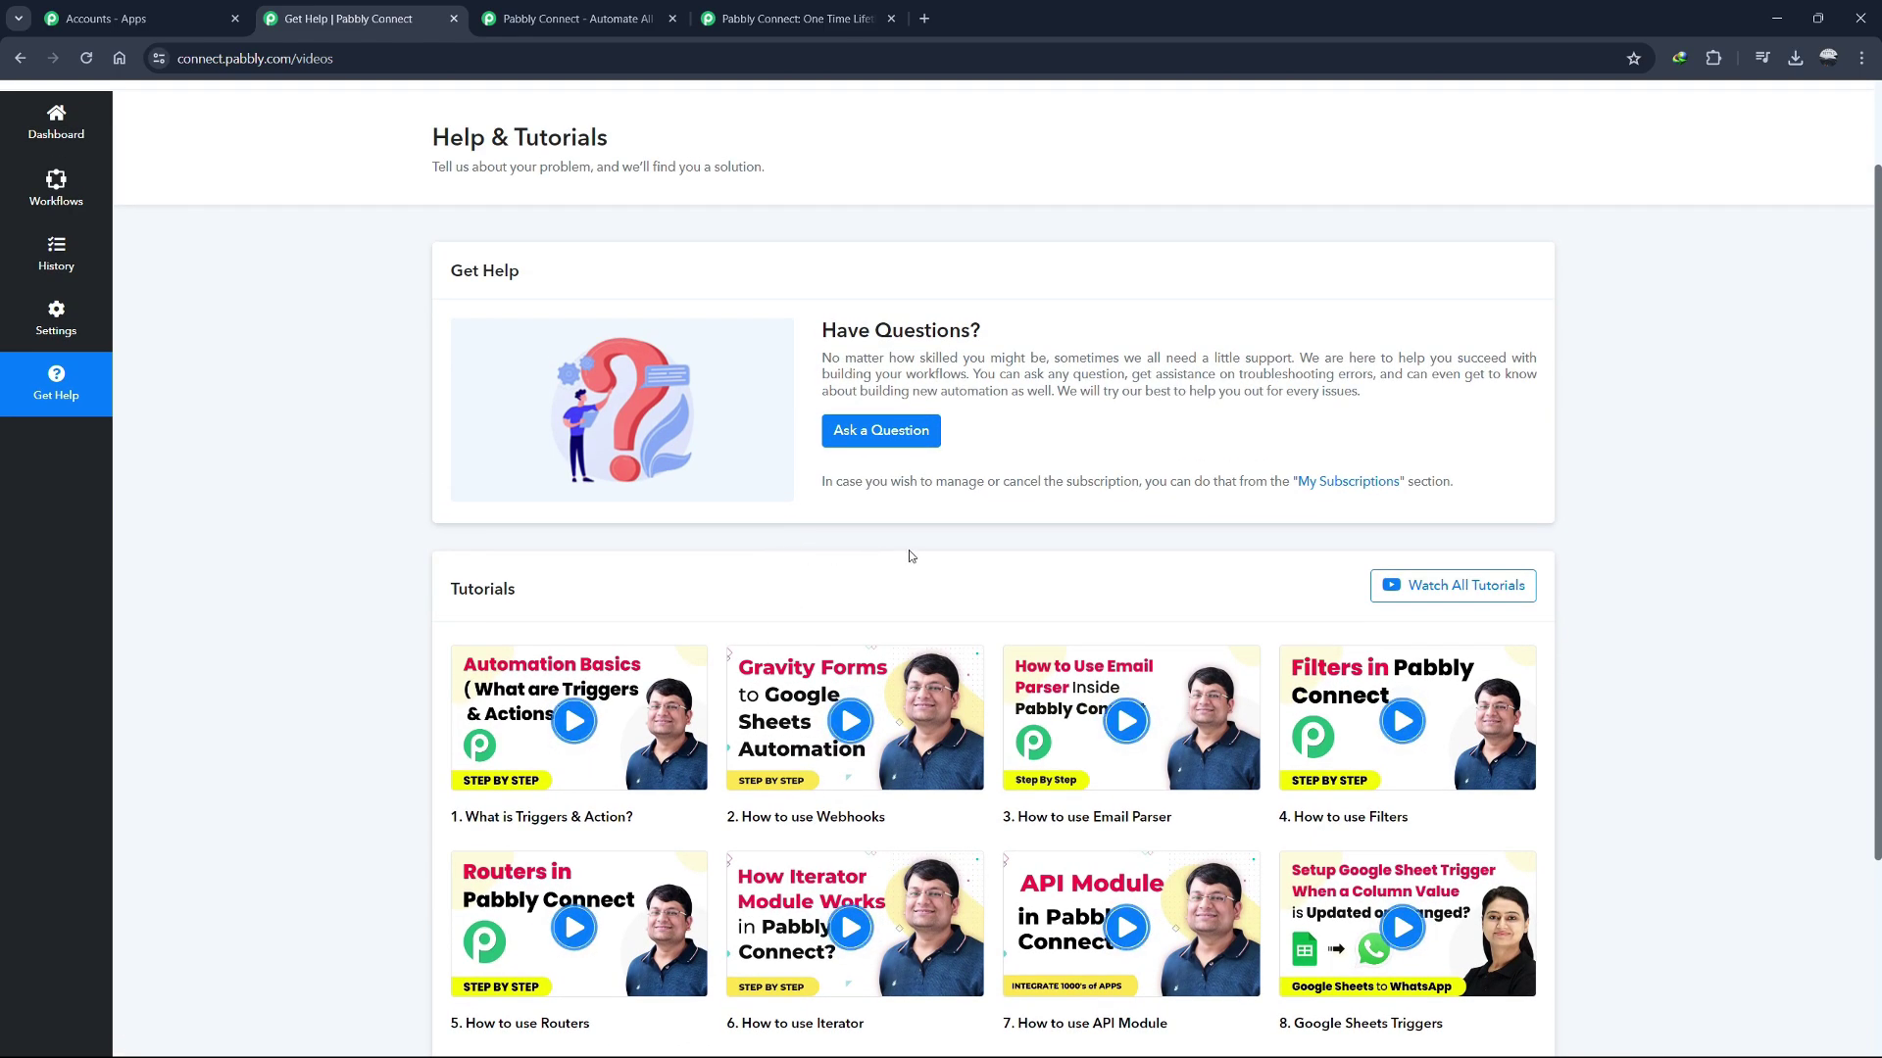
scroll(1107, 552, up, 2)
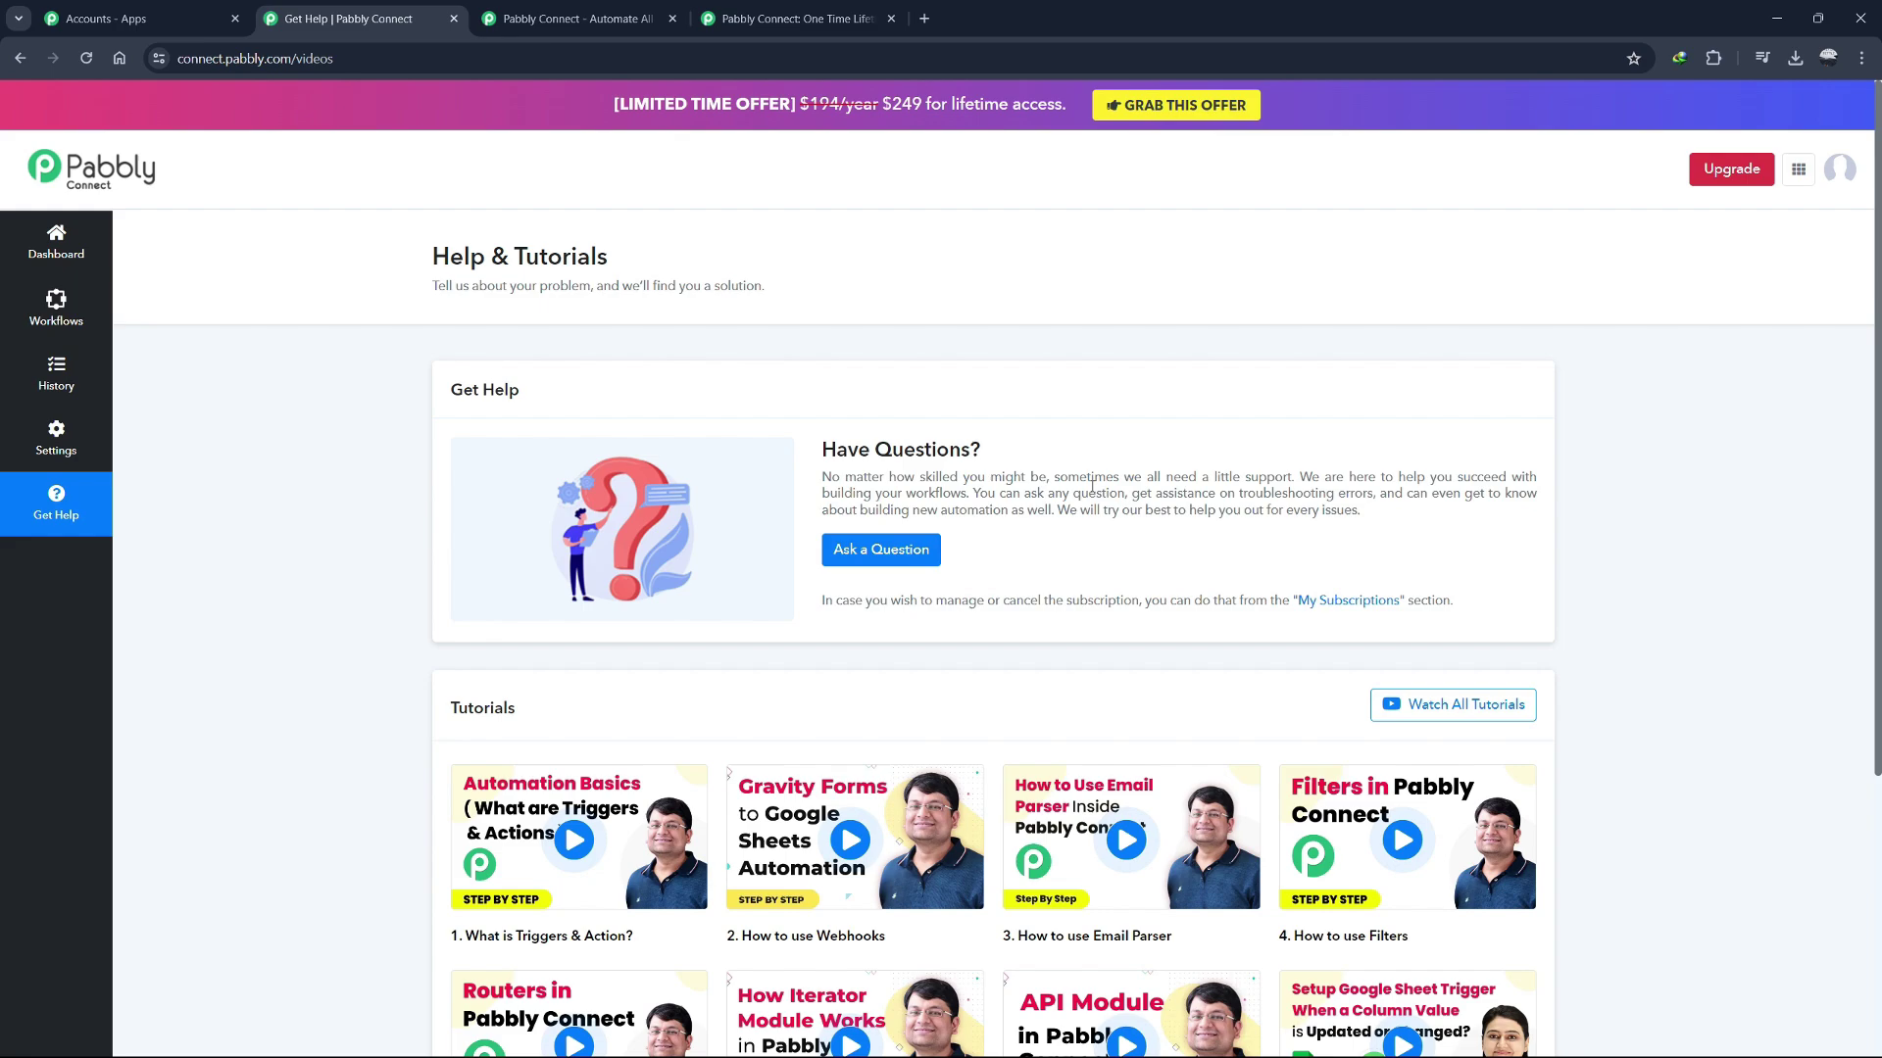
Bring up the One Time Lifetime pricing page, then start and cancel the Standard plan checkout.
click(588, 22)
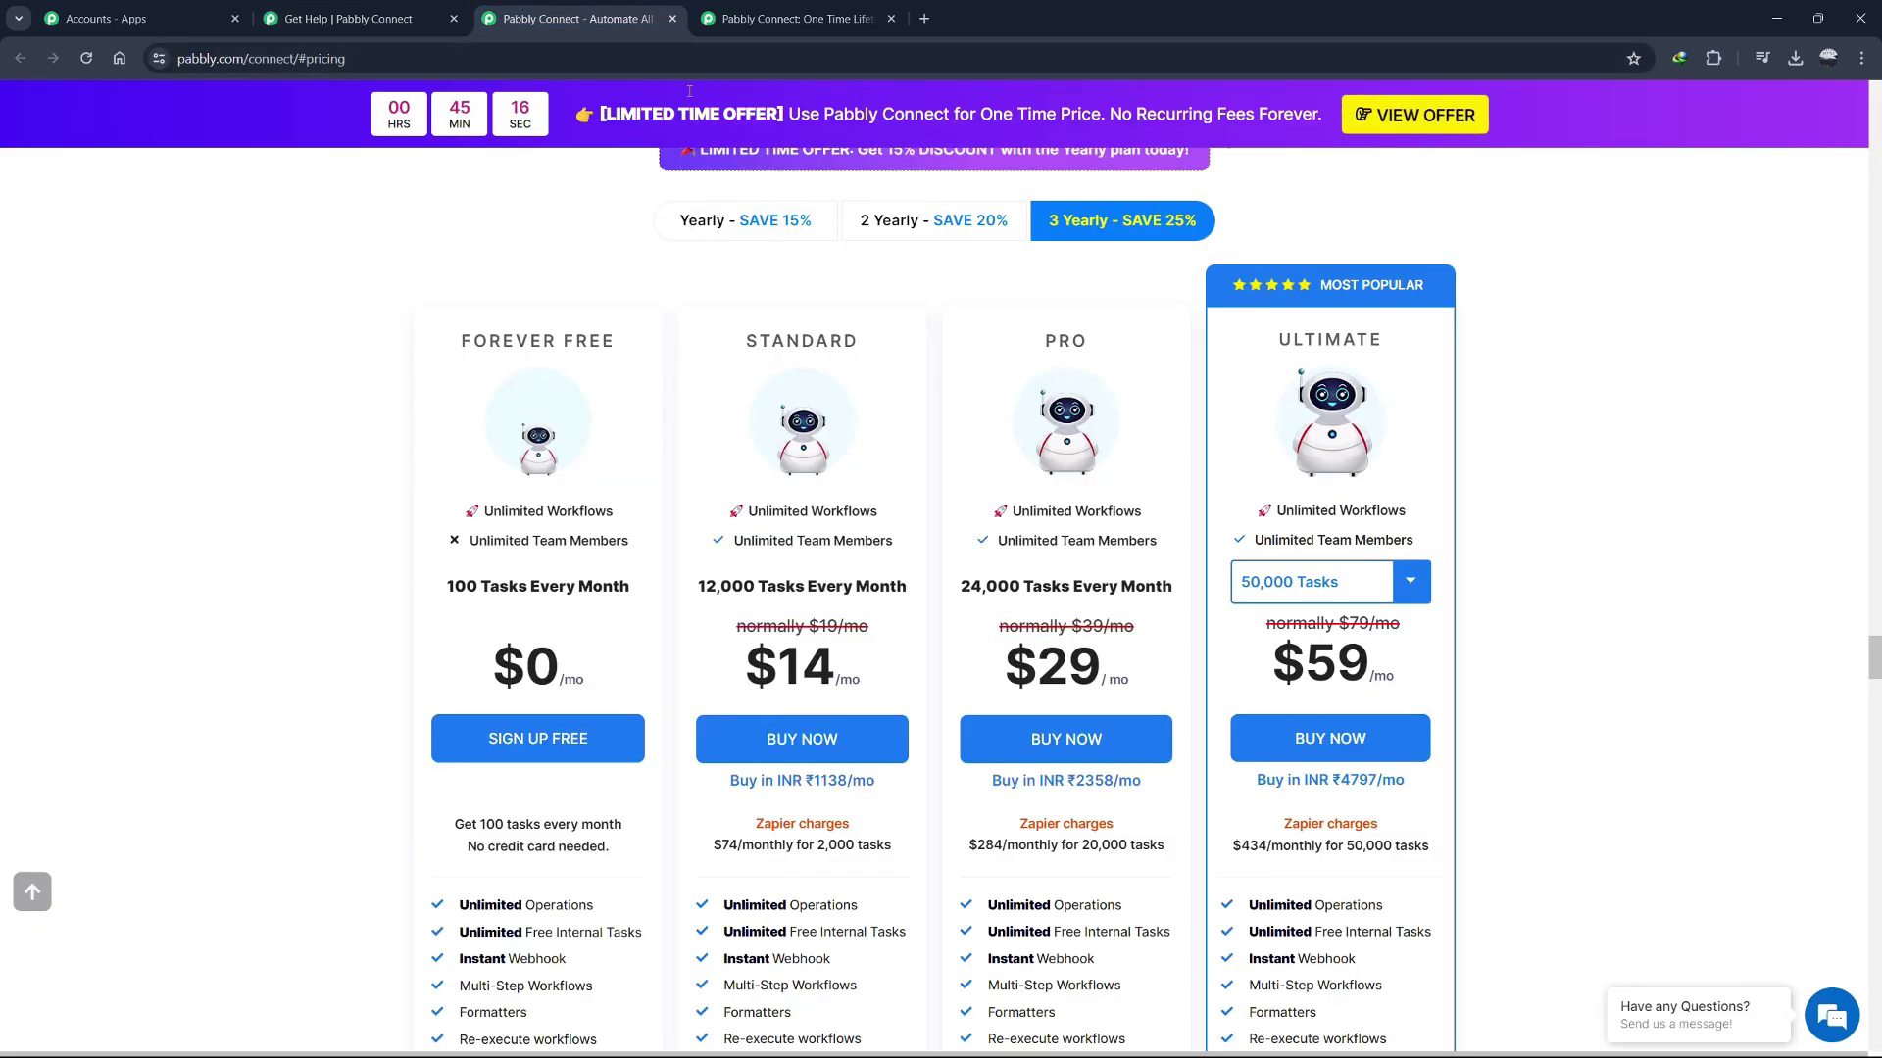
click(728, 22)
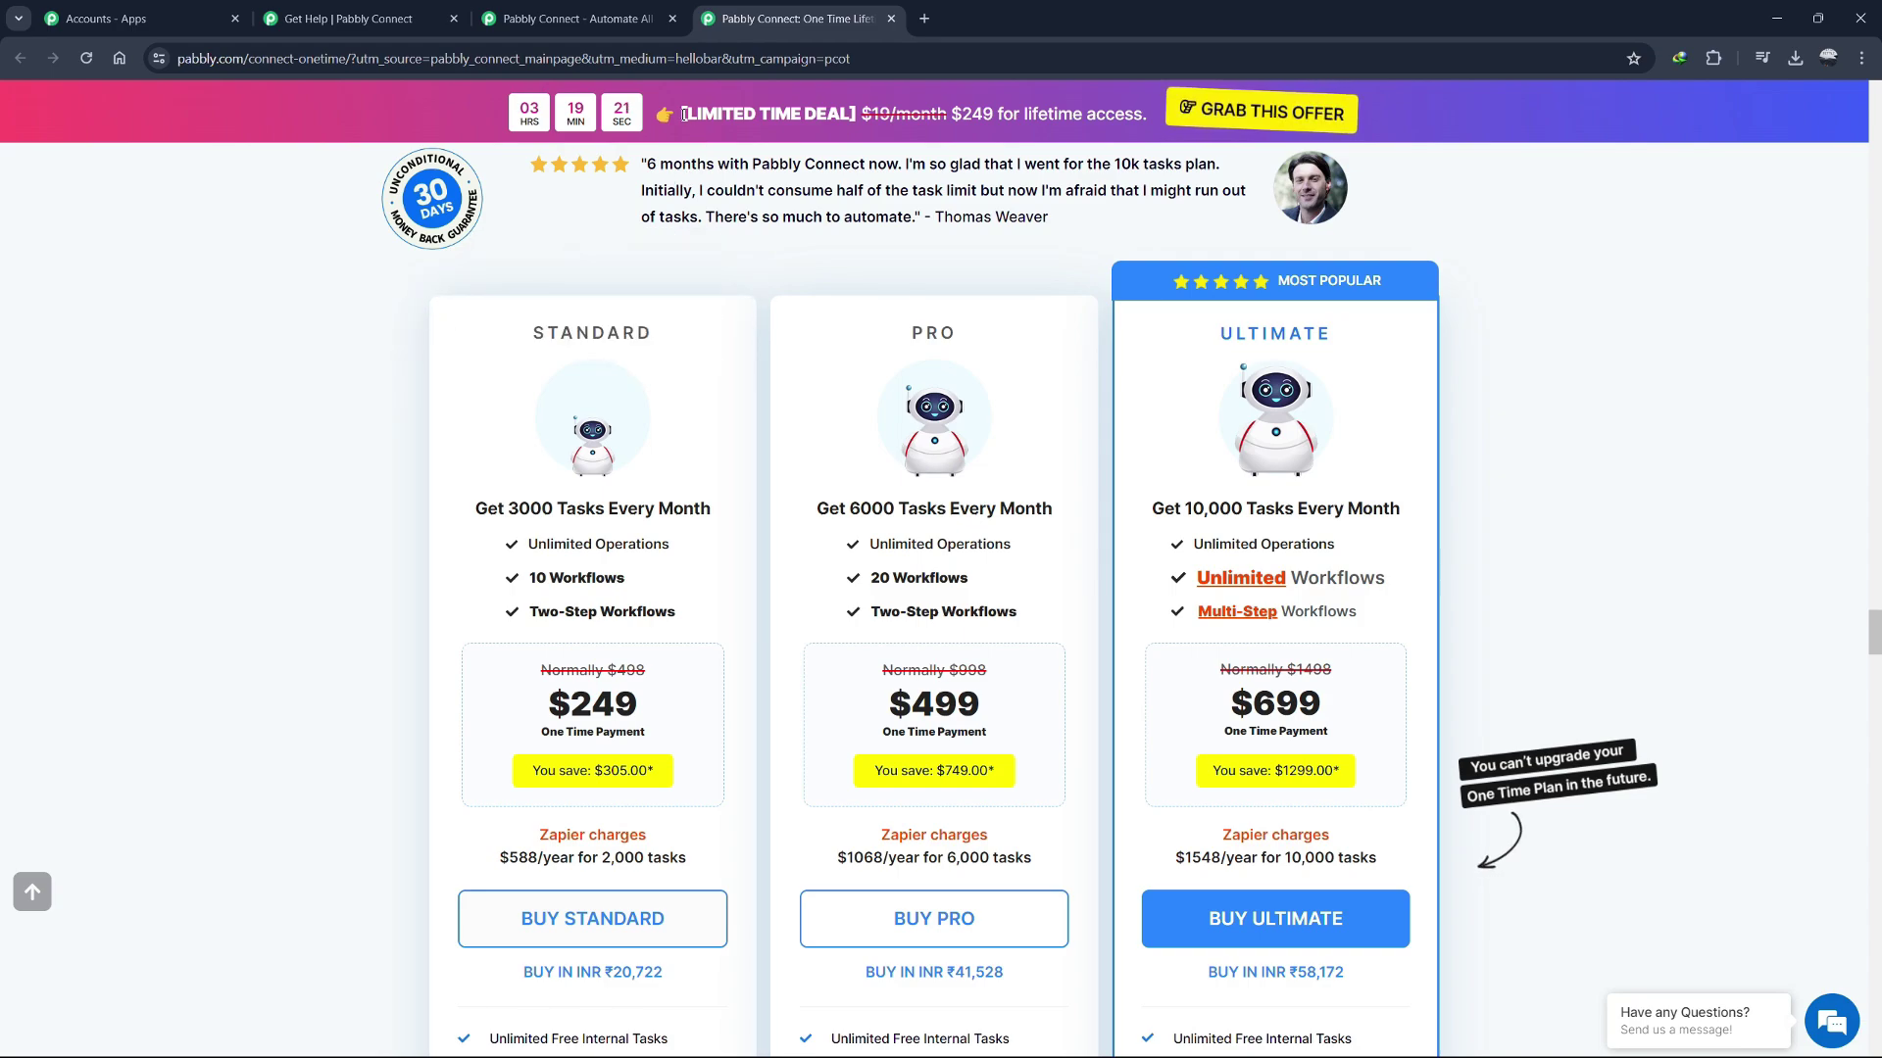
drag(683, 114, 871, 113)
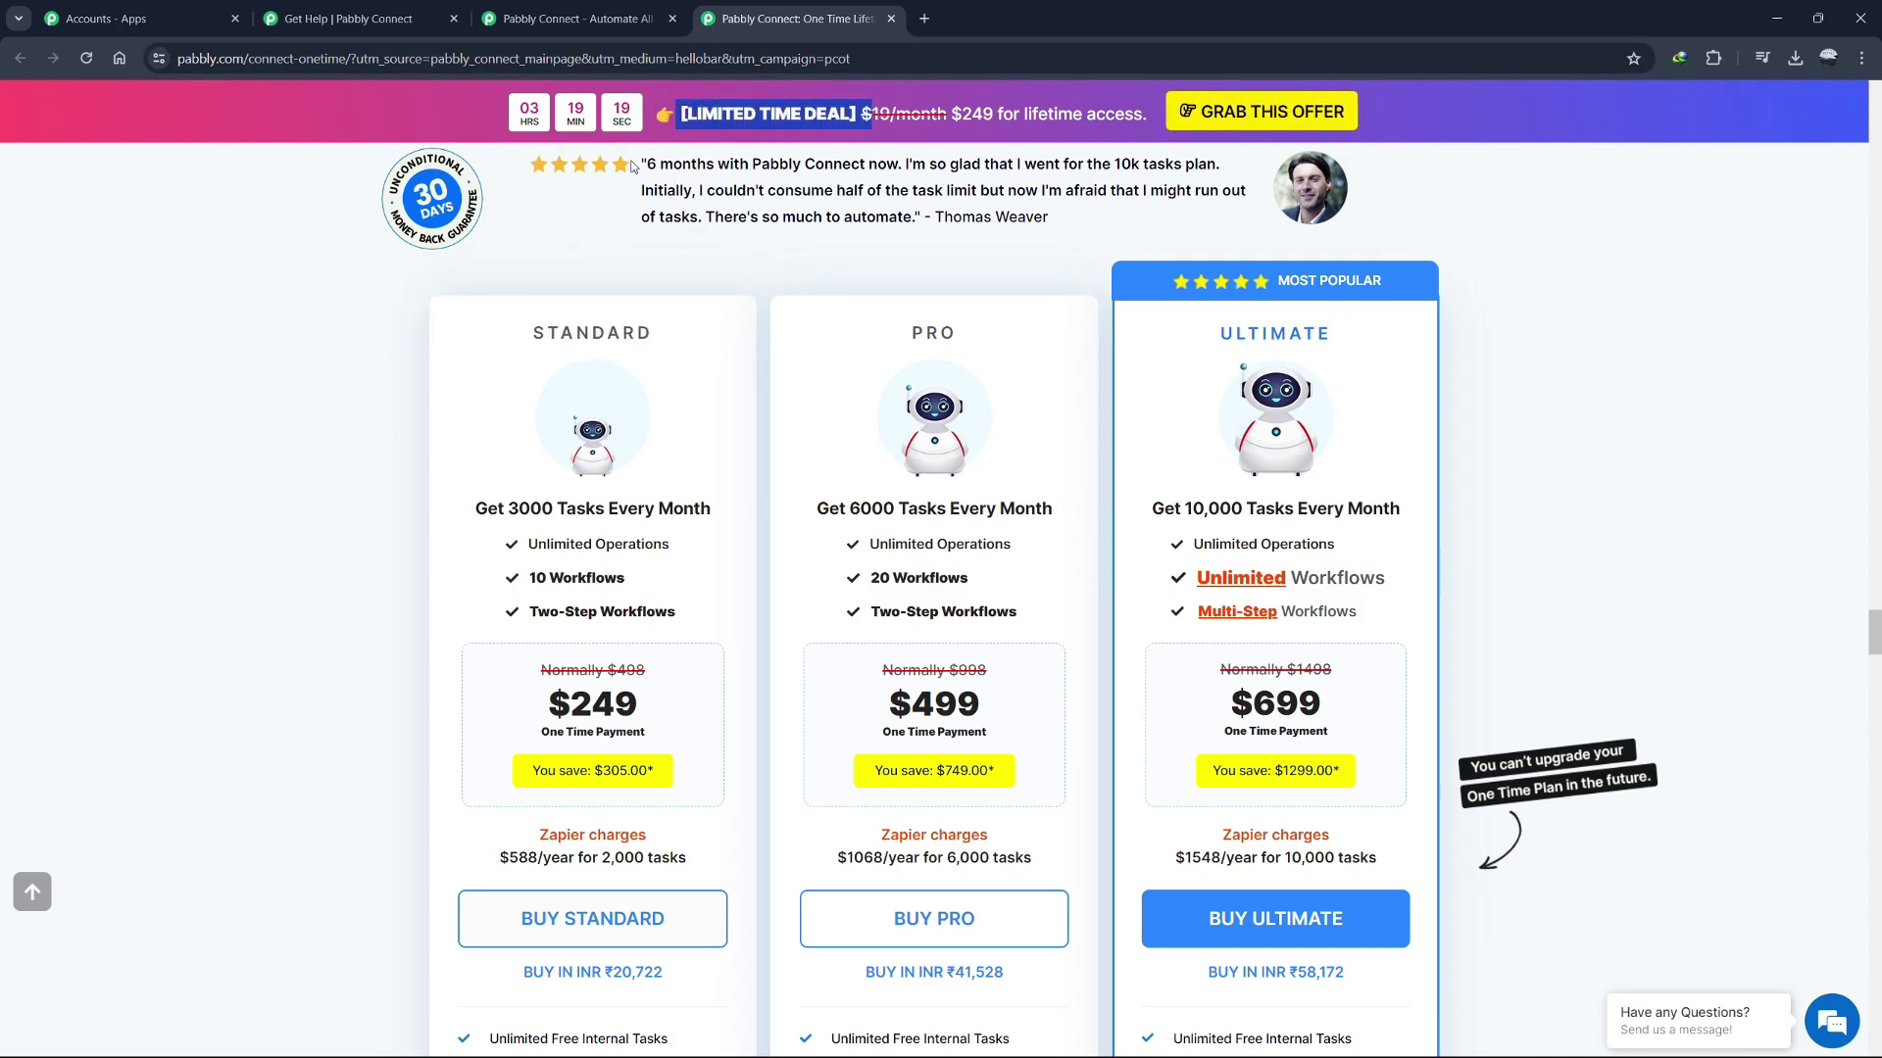
click(592, 919)
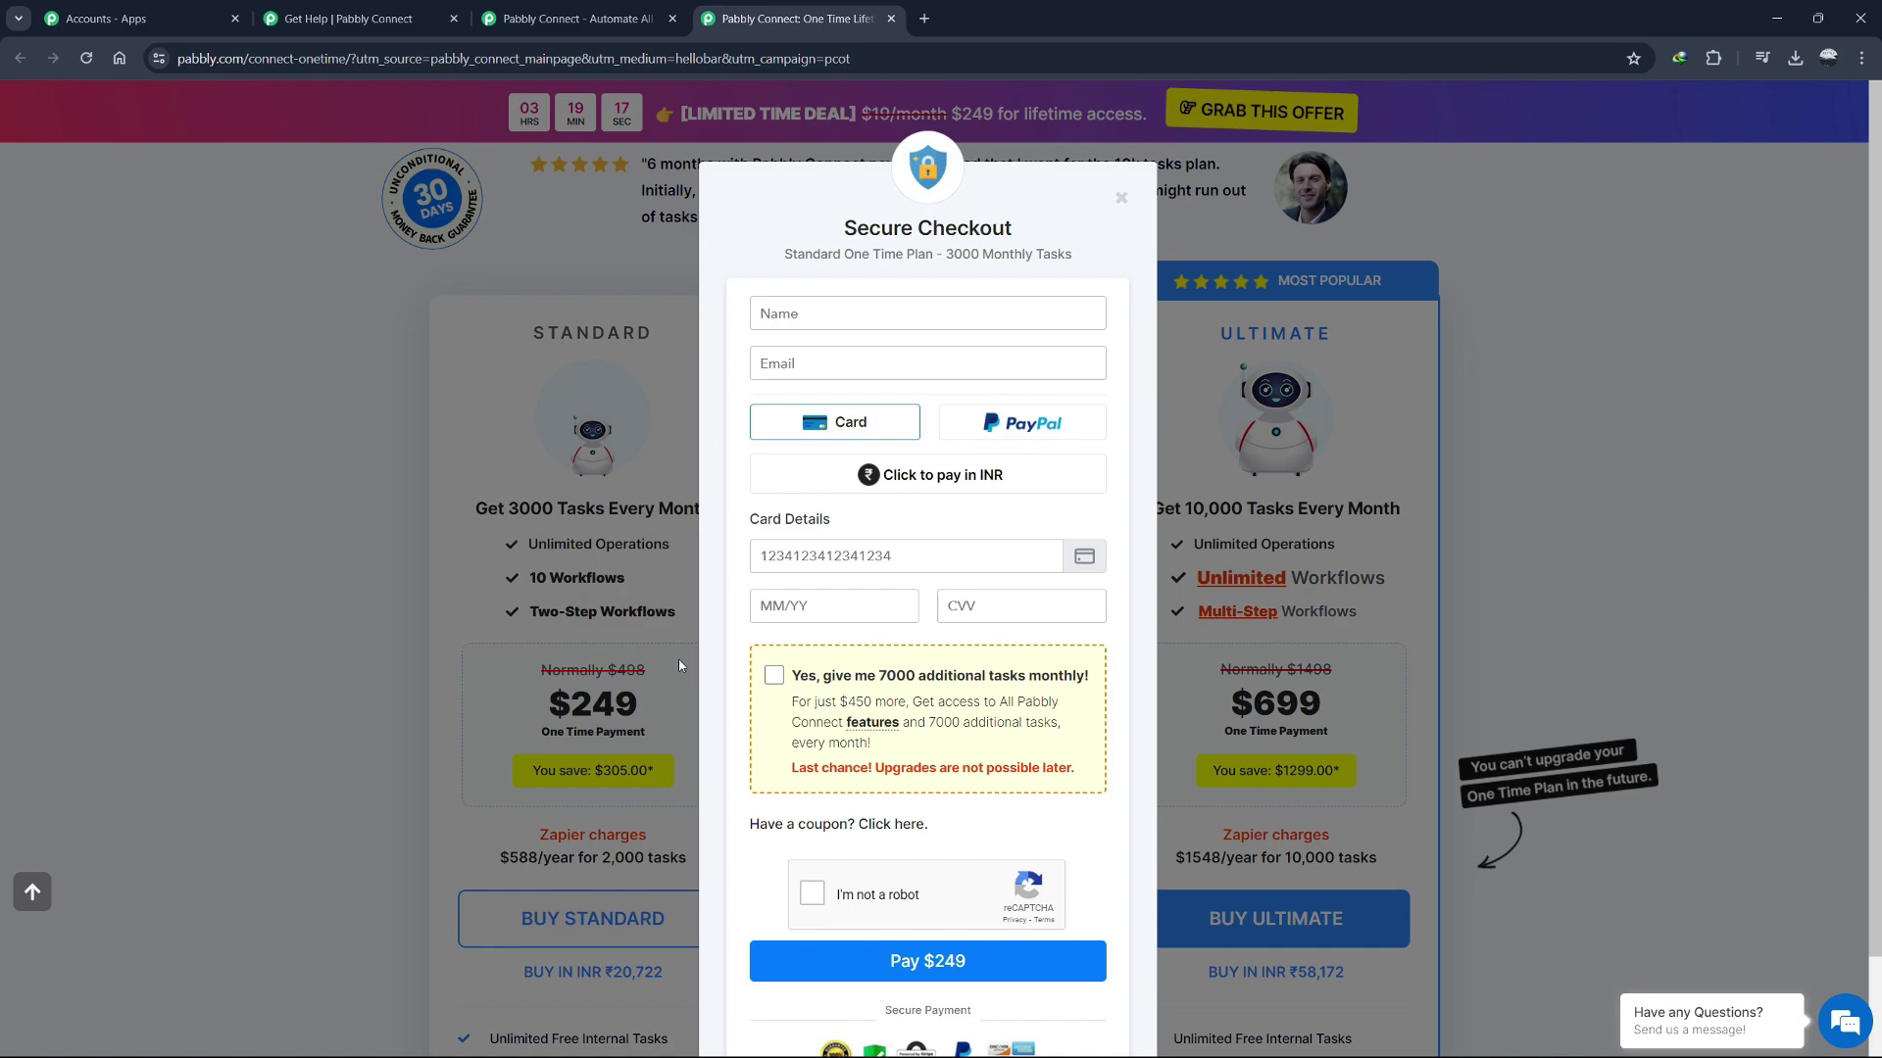
click(1120, 198)
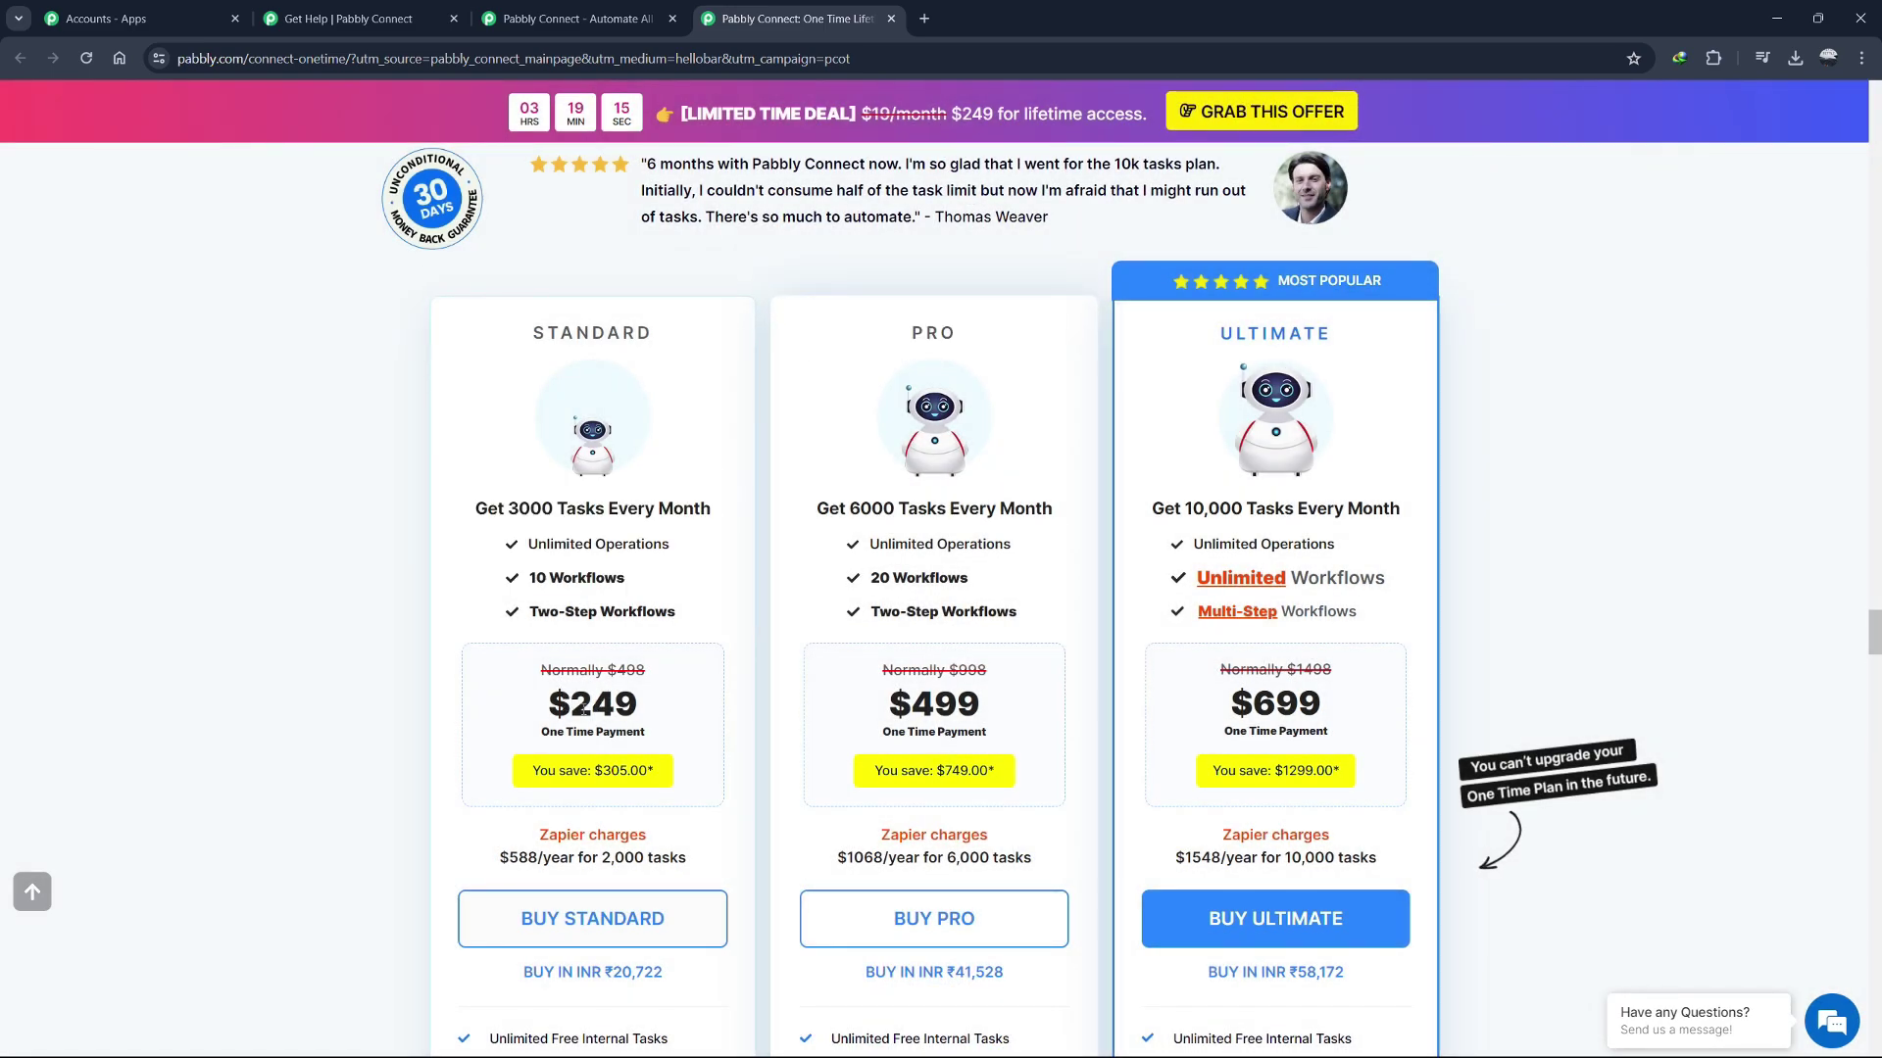
Scroll through the $249, $499 and $699 plans' feature lists to compare them.
mouse_move(608, 588)
scroll(608, 588, down, 1)
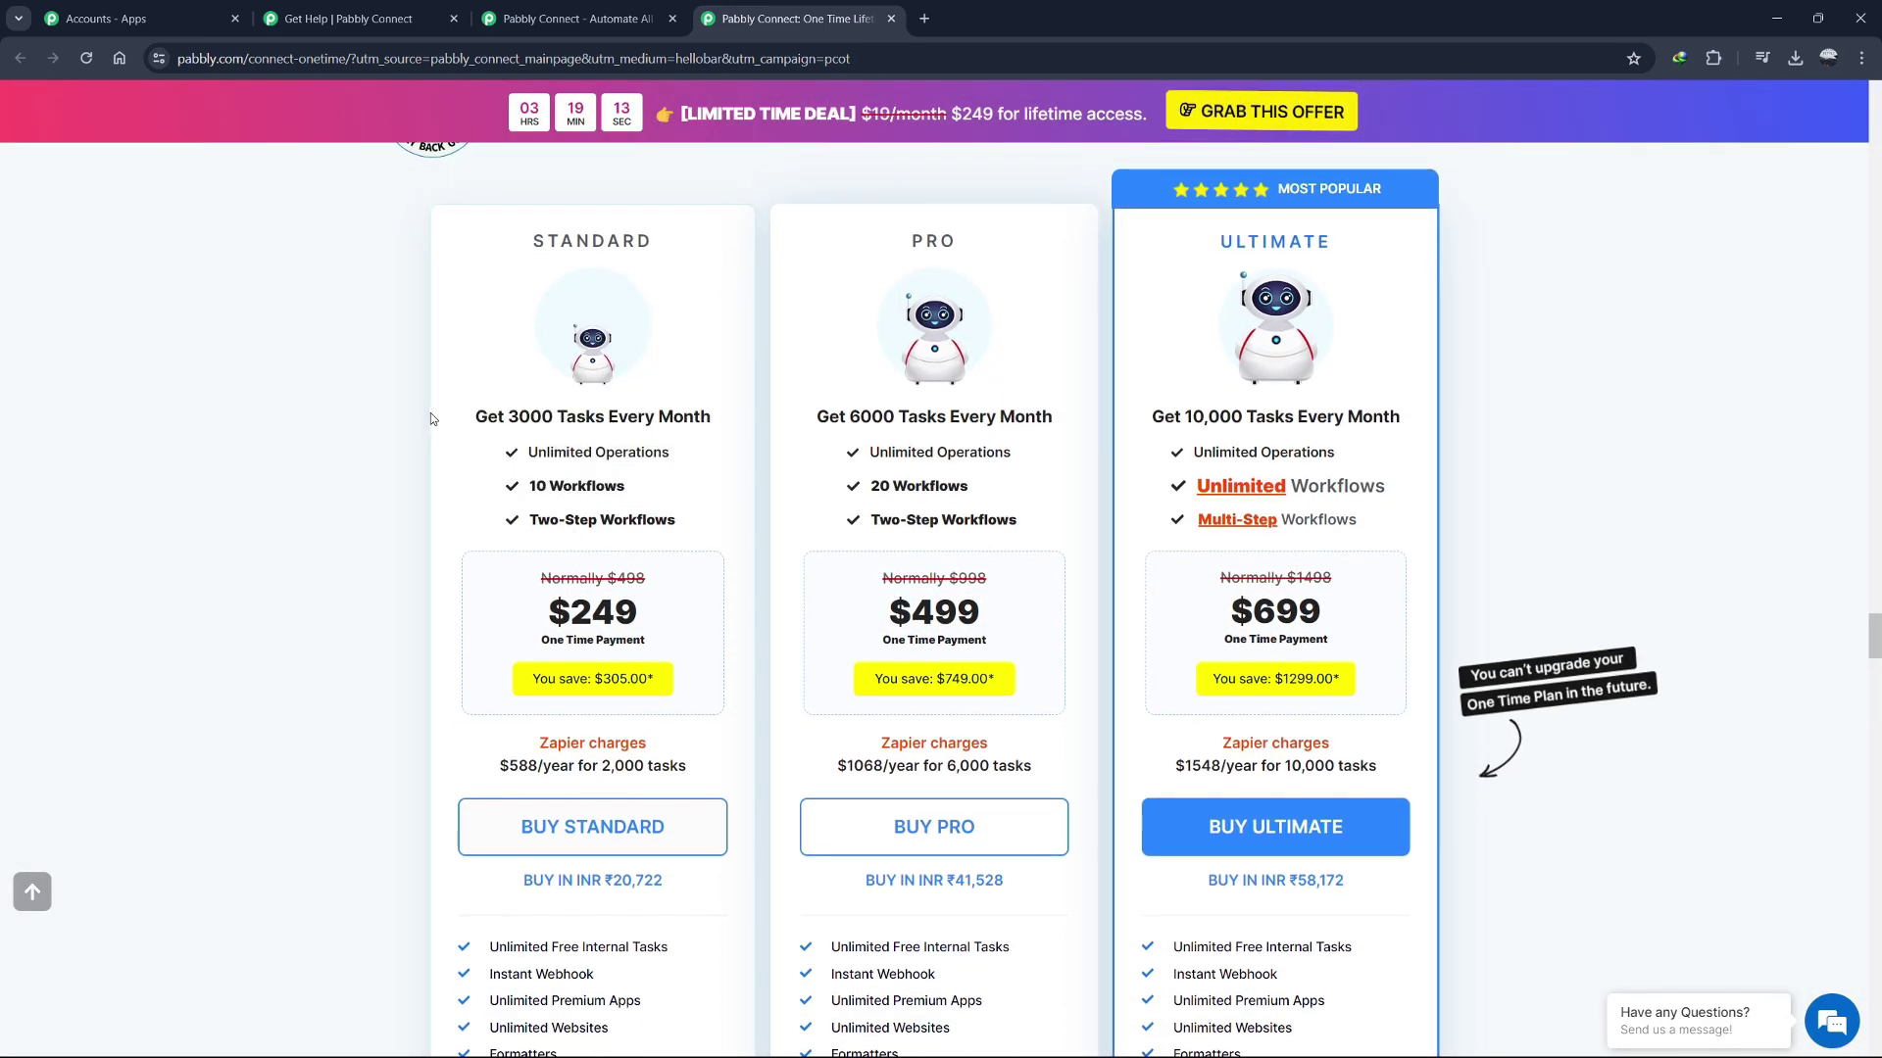
mouse_move(524, 434)
scroll(578, 432, down, 5)
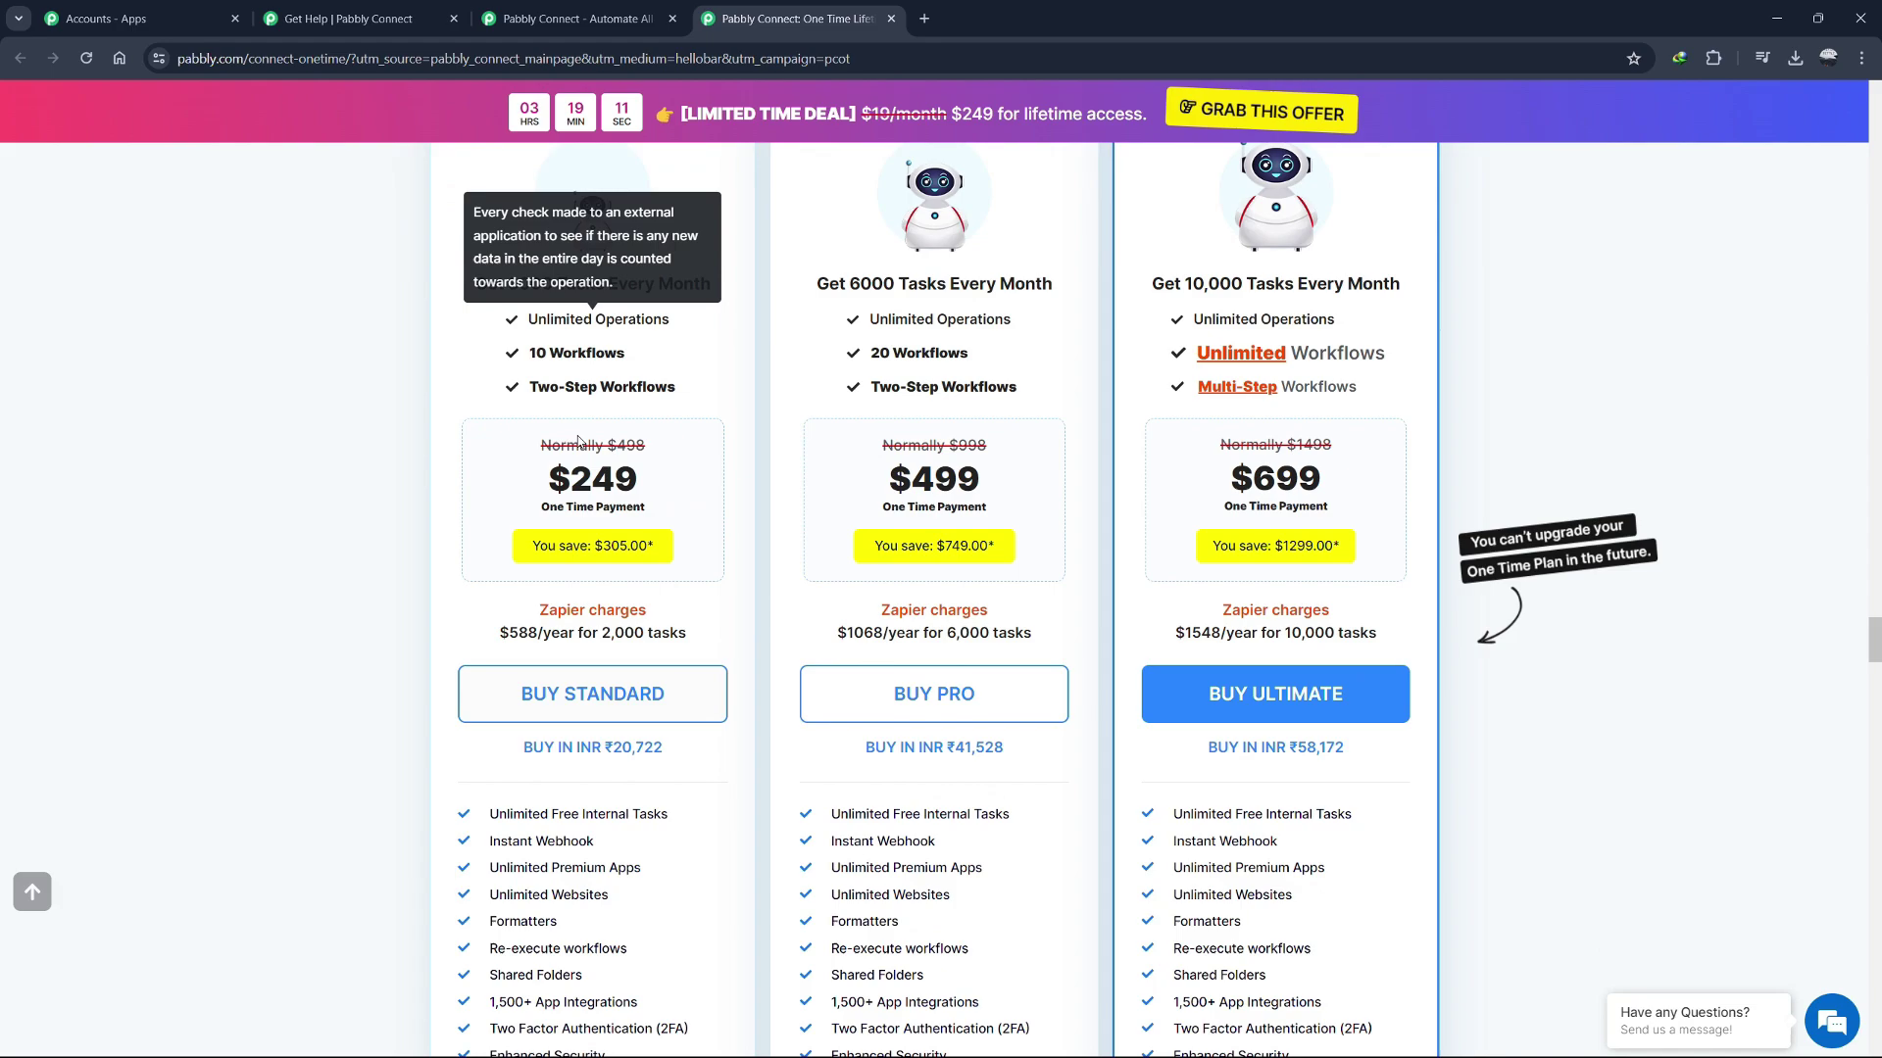
mouse_move(573, 511)
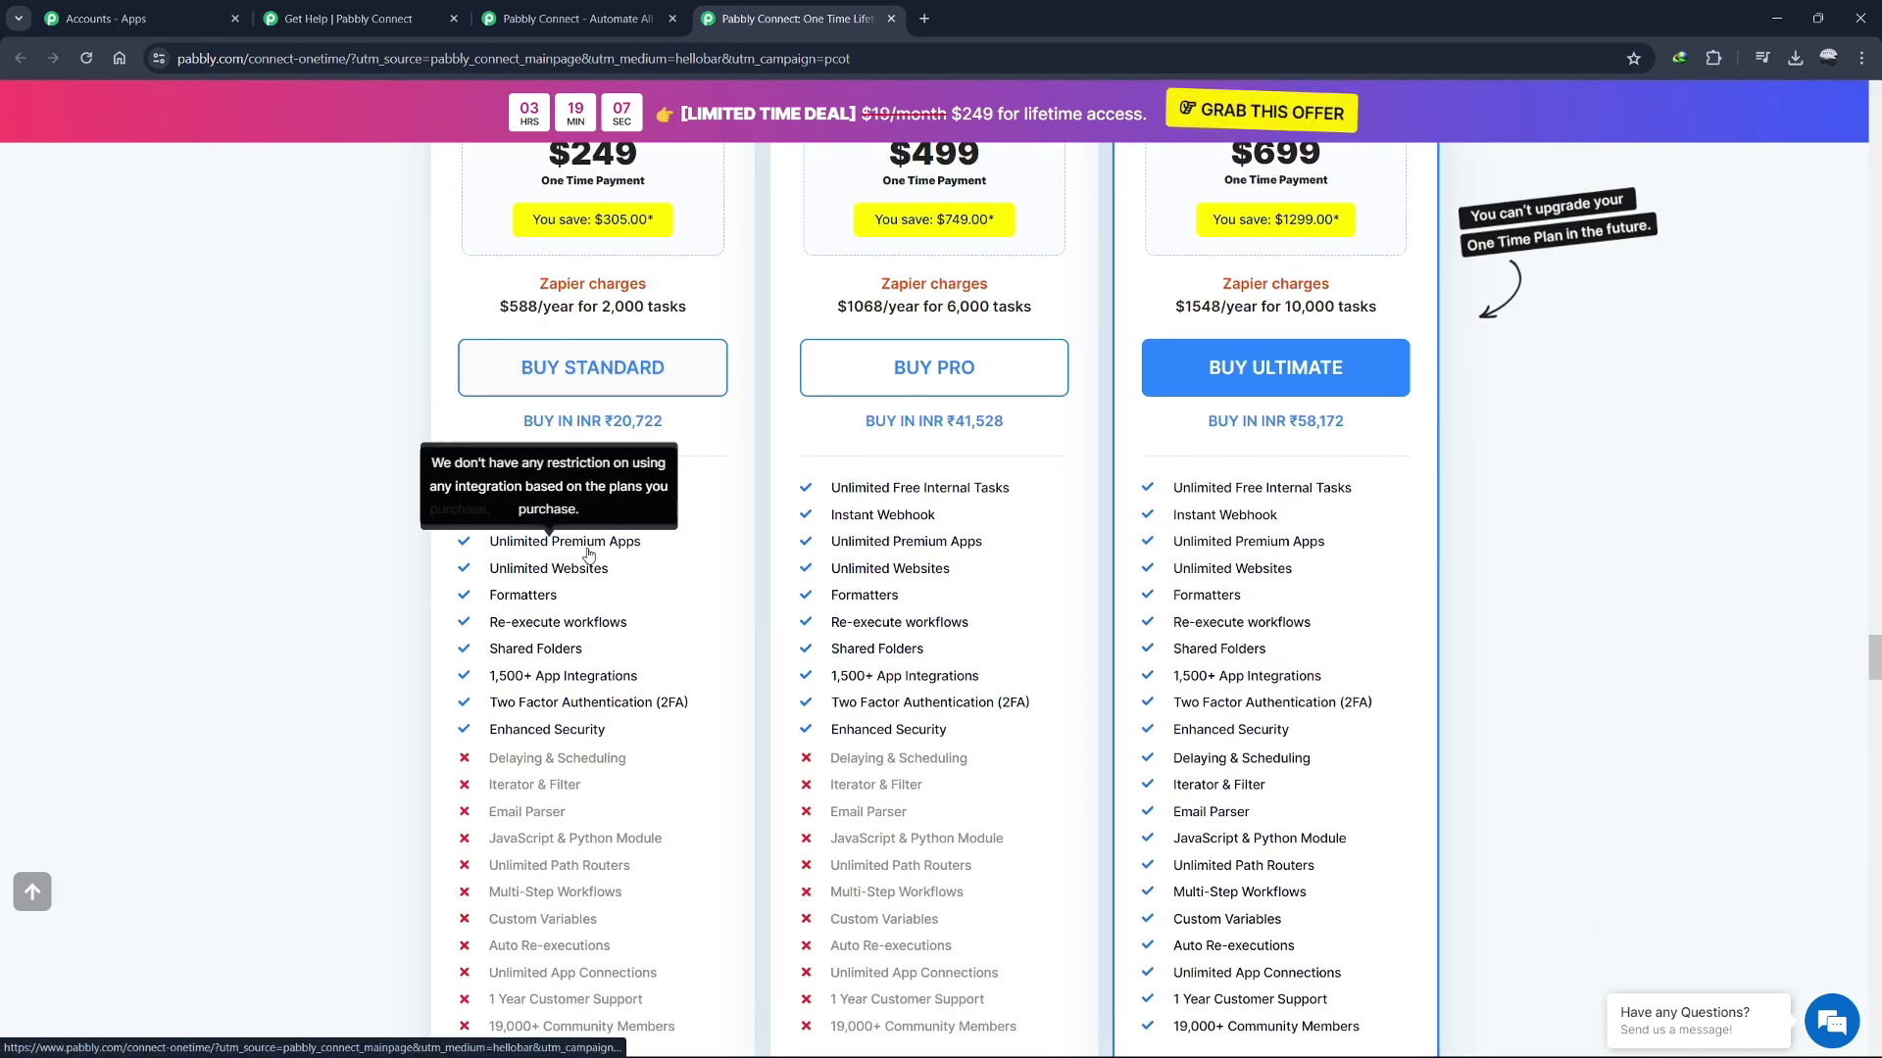
mouse_move(527, 586)
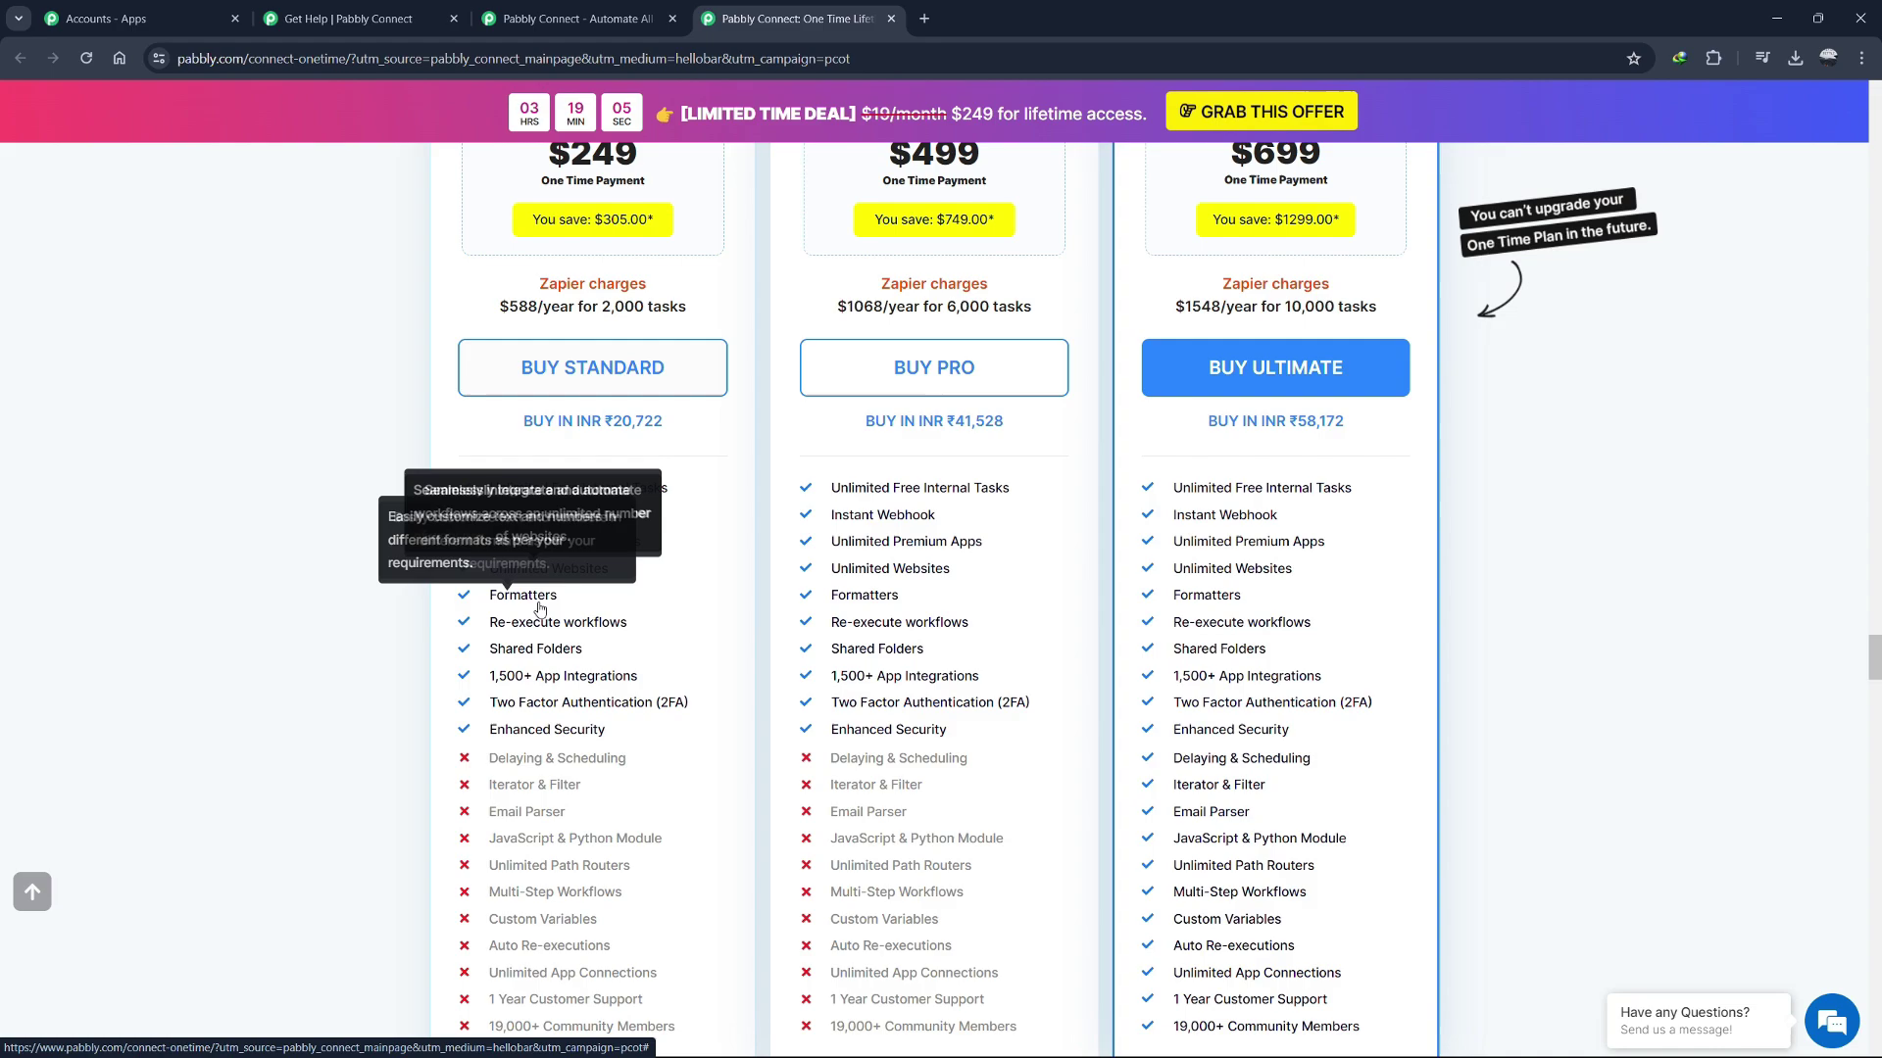
mouse_move(571, 655)
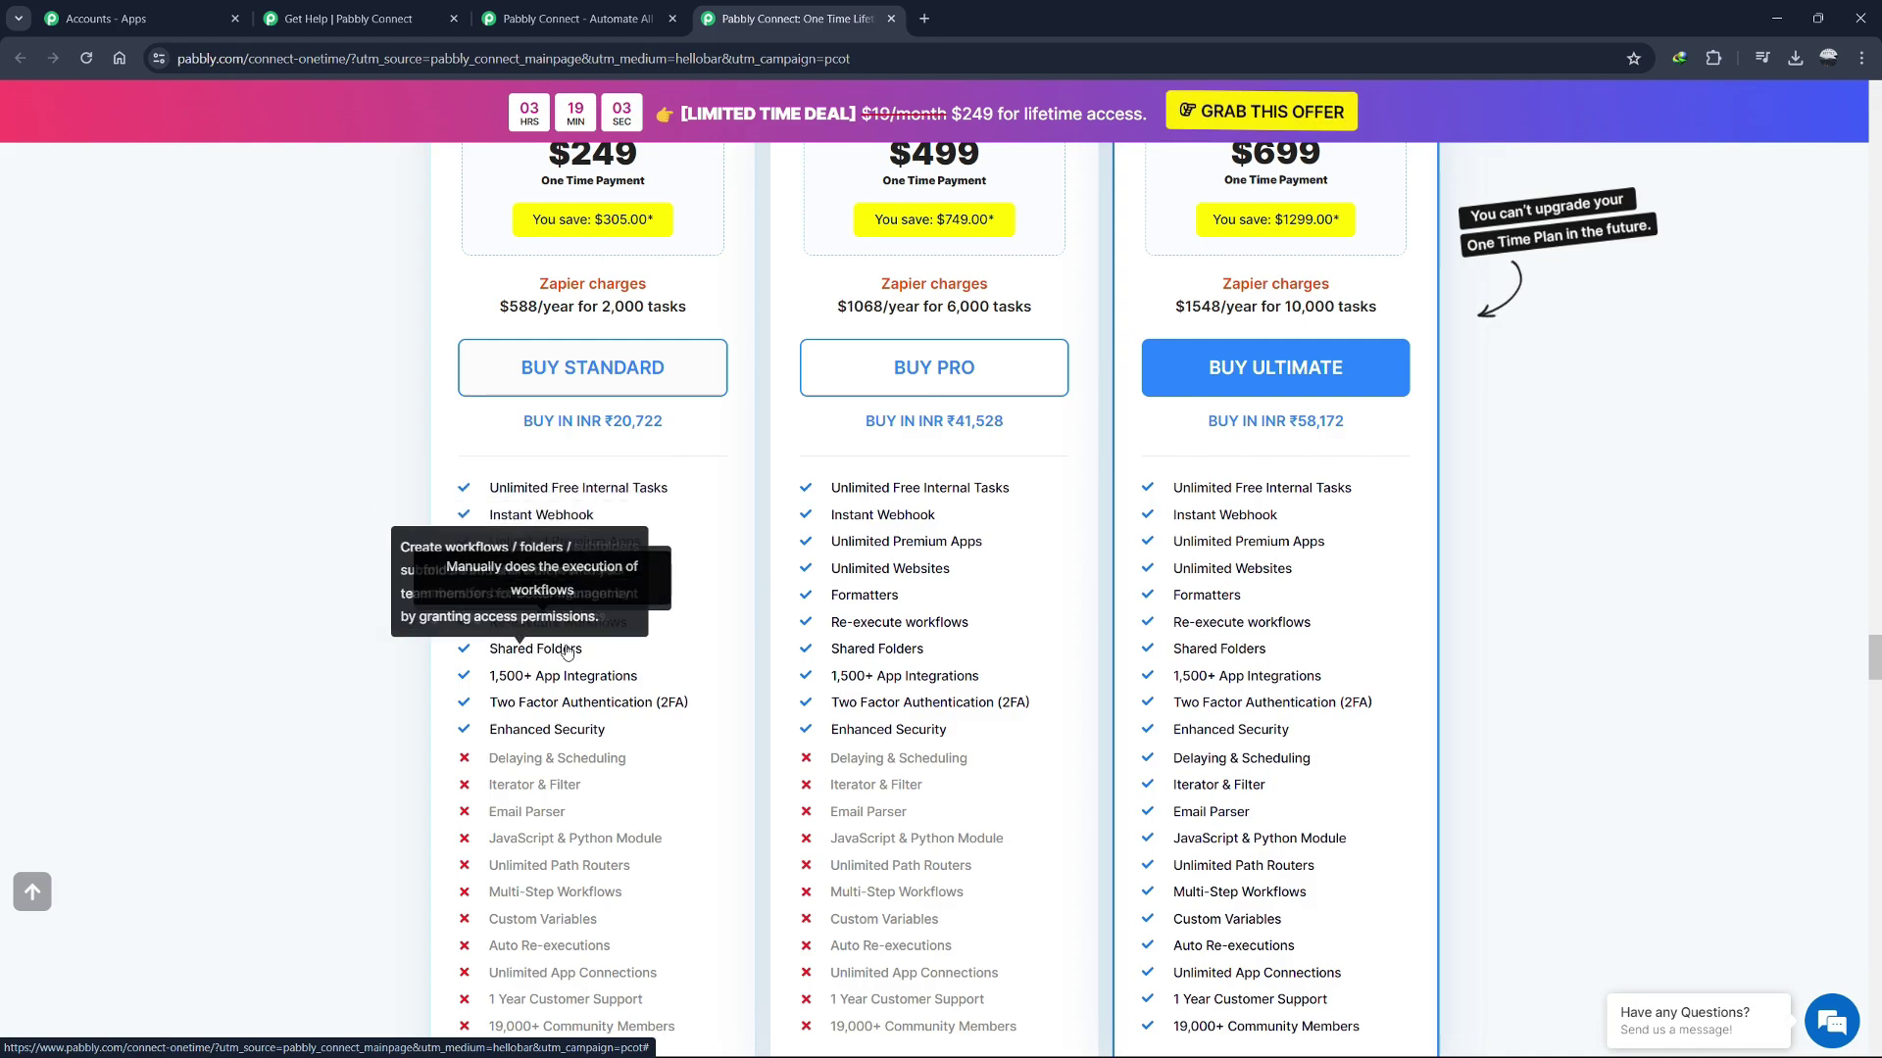
mouse_move(538, 692)
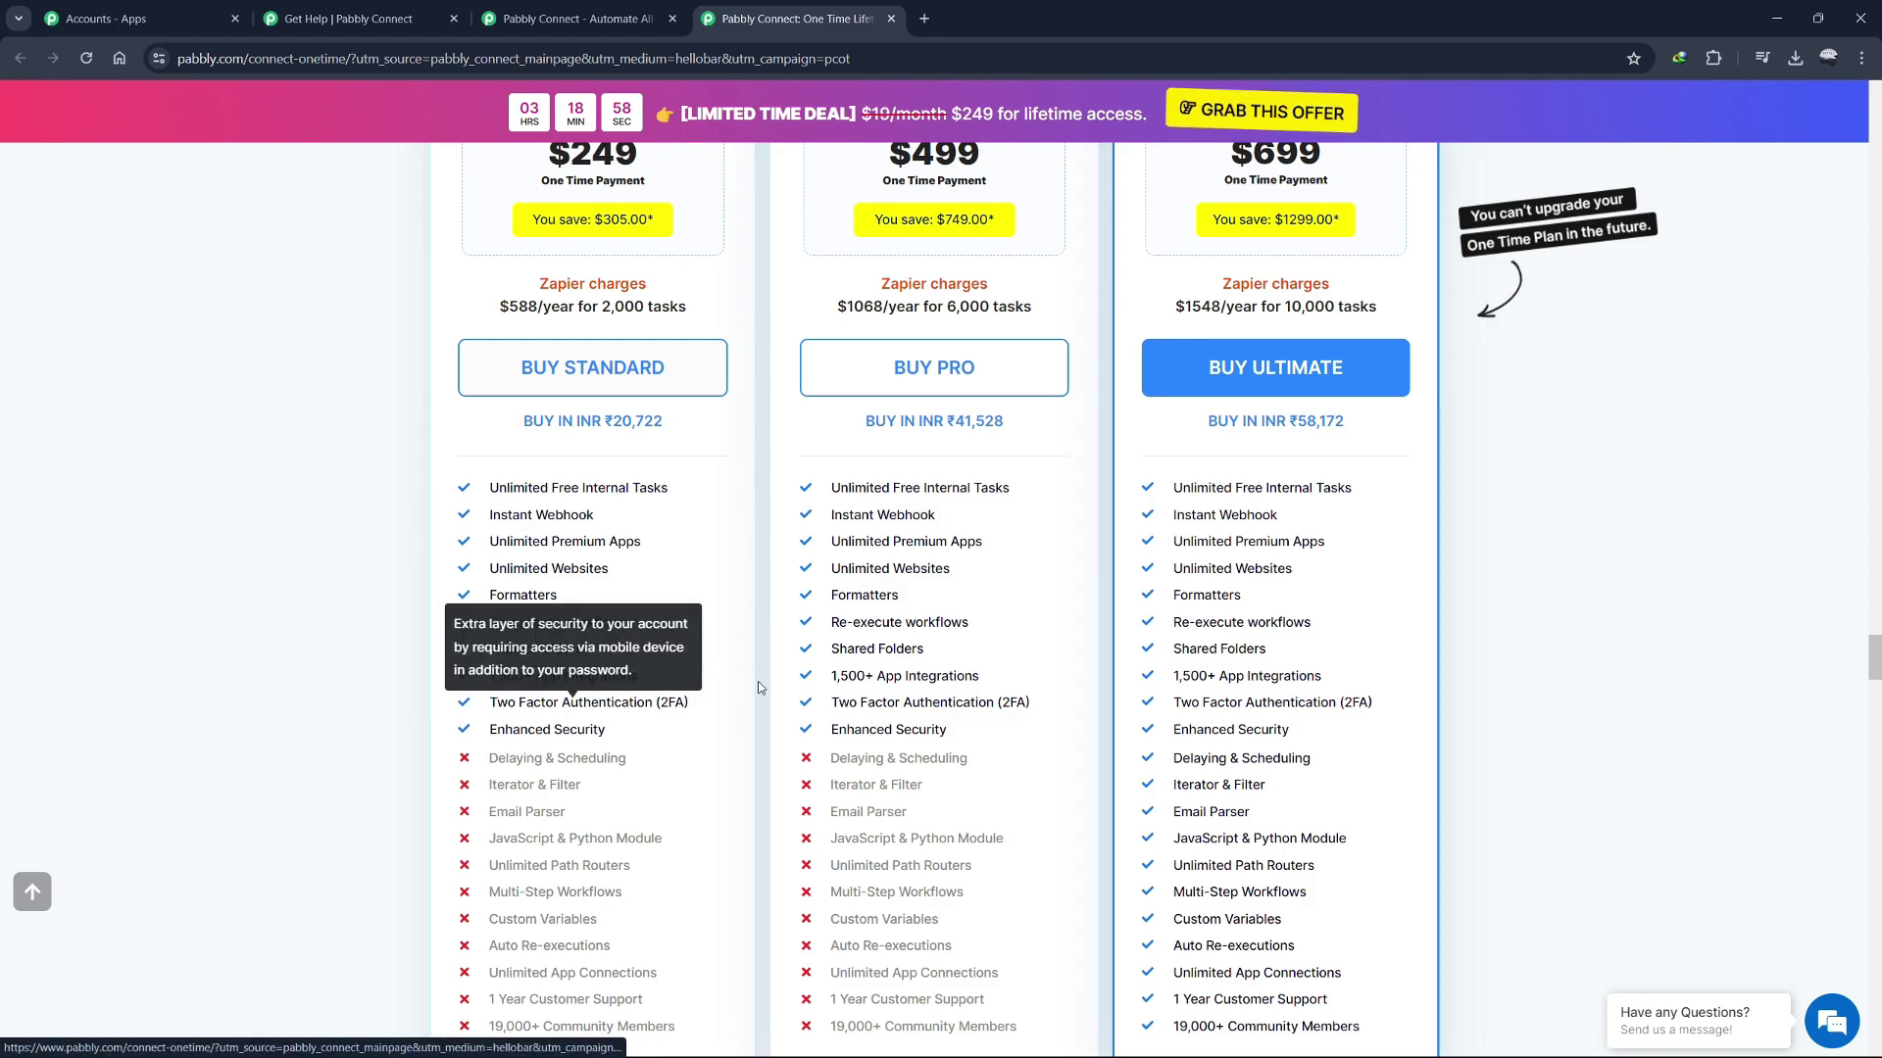
Scroll through the one-time plan cards, including Ultimate at $699 for 10,000 monthly tasks.
scroll(766, 599, up, 5)
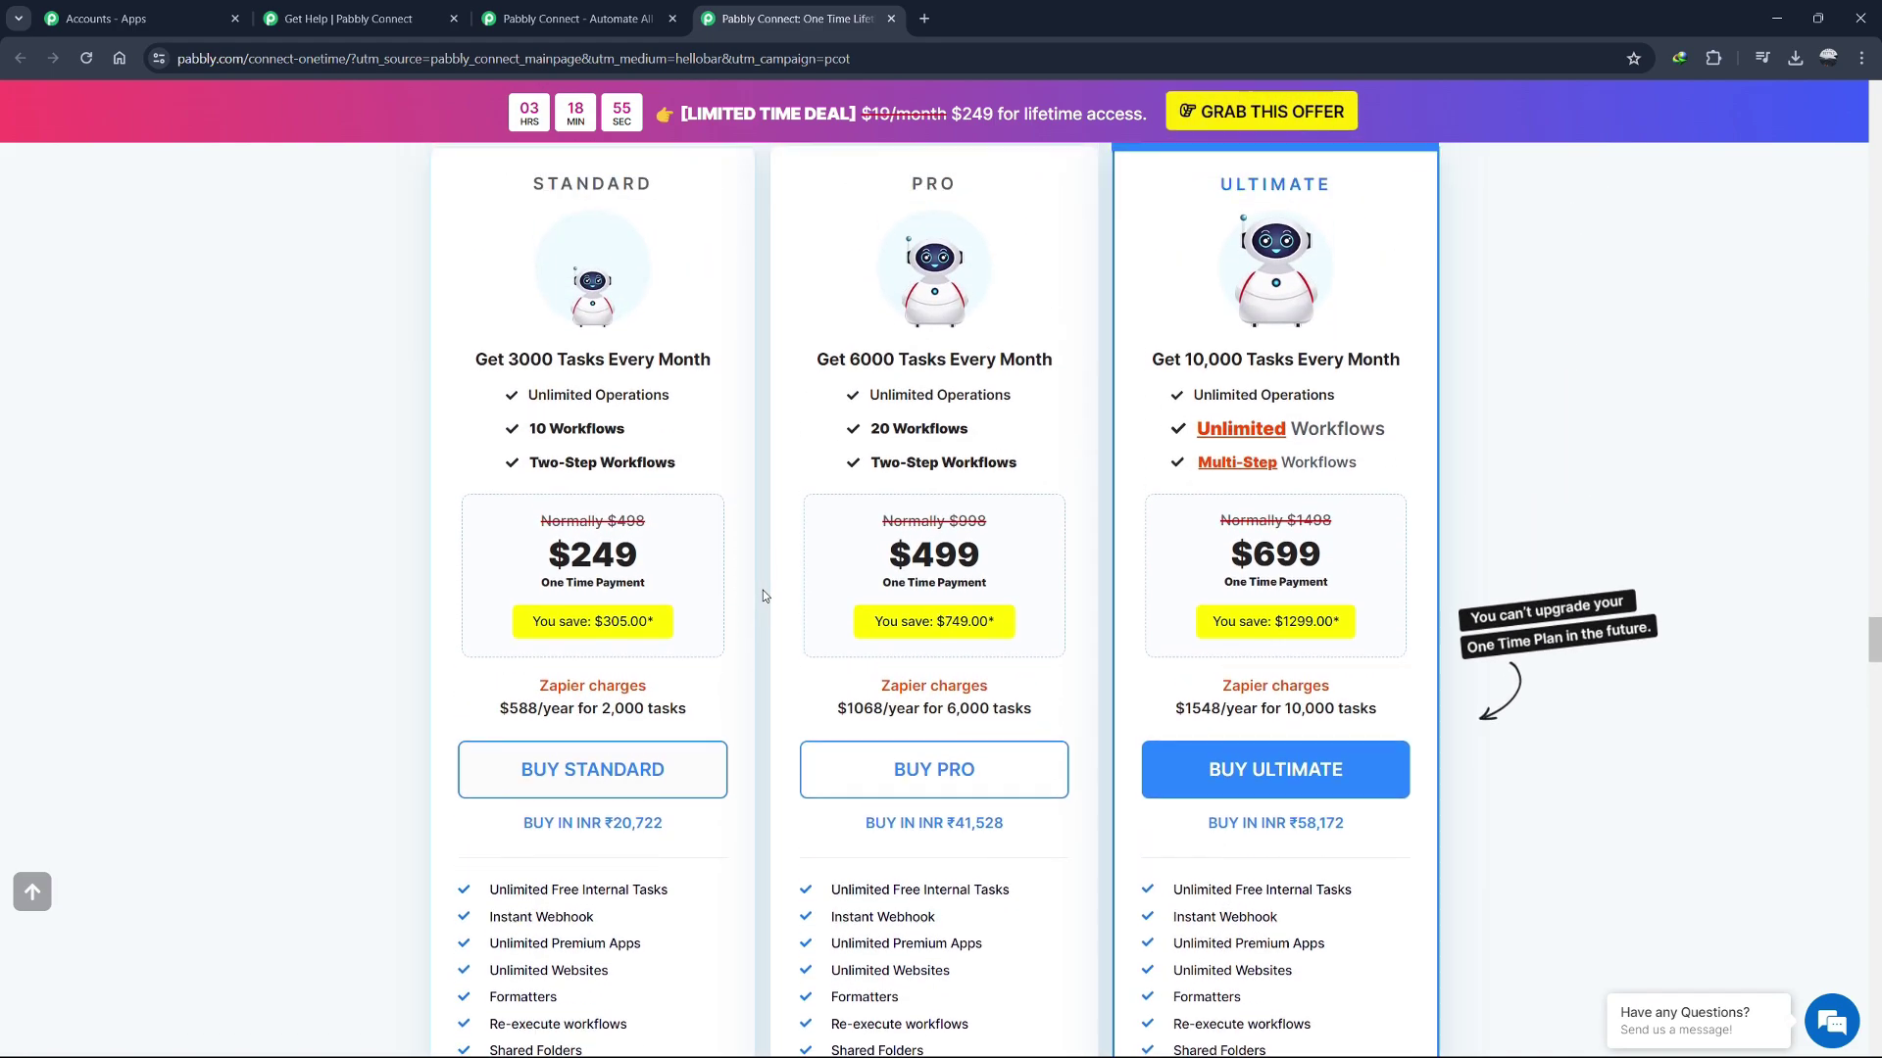
scroll(764, 595, up, 1)
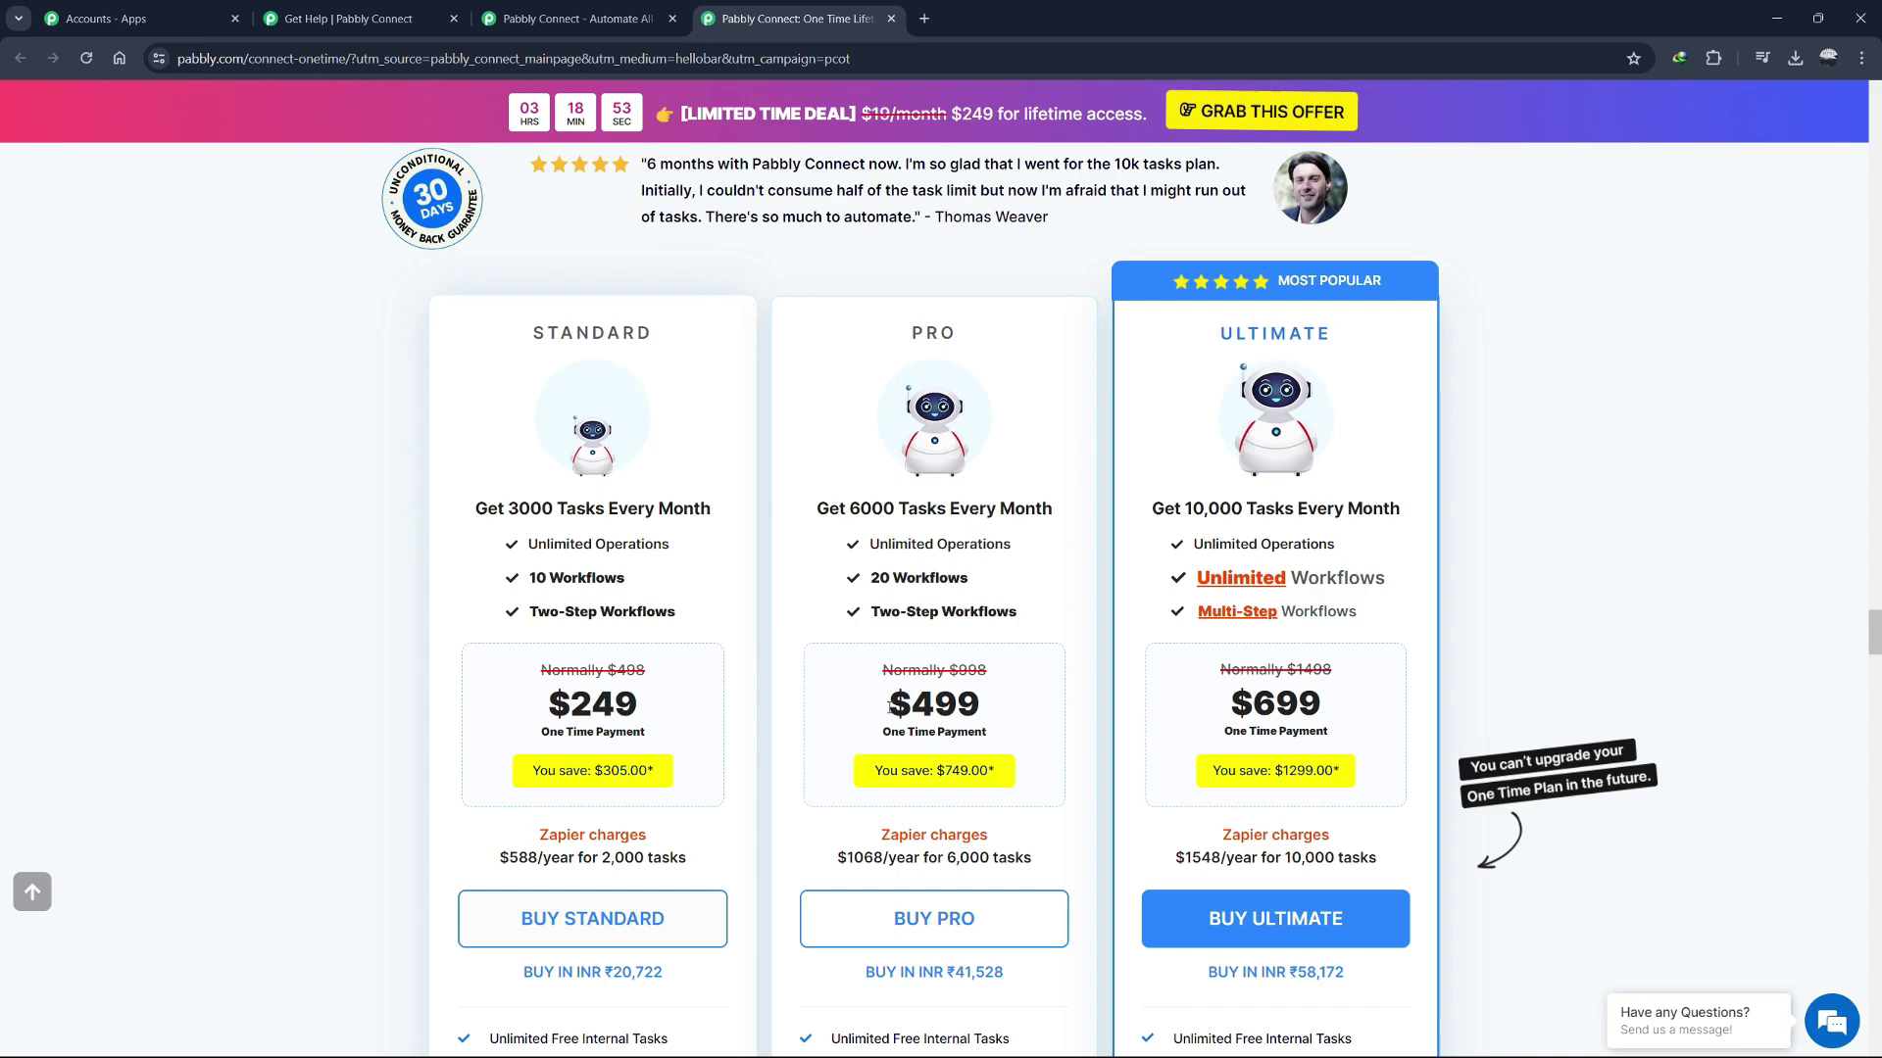
scroll(964, 709, down, 1)
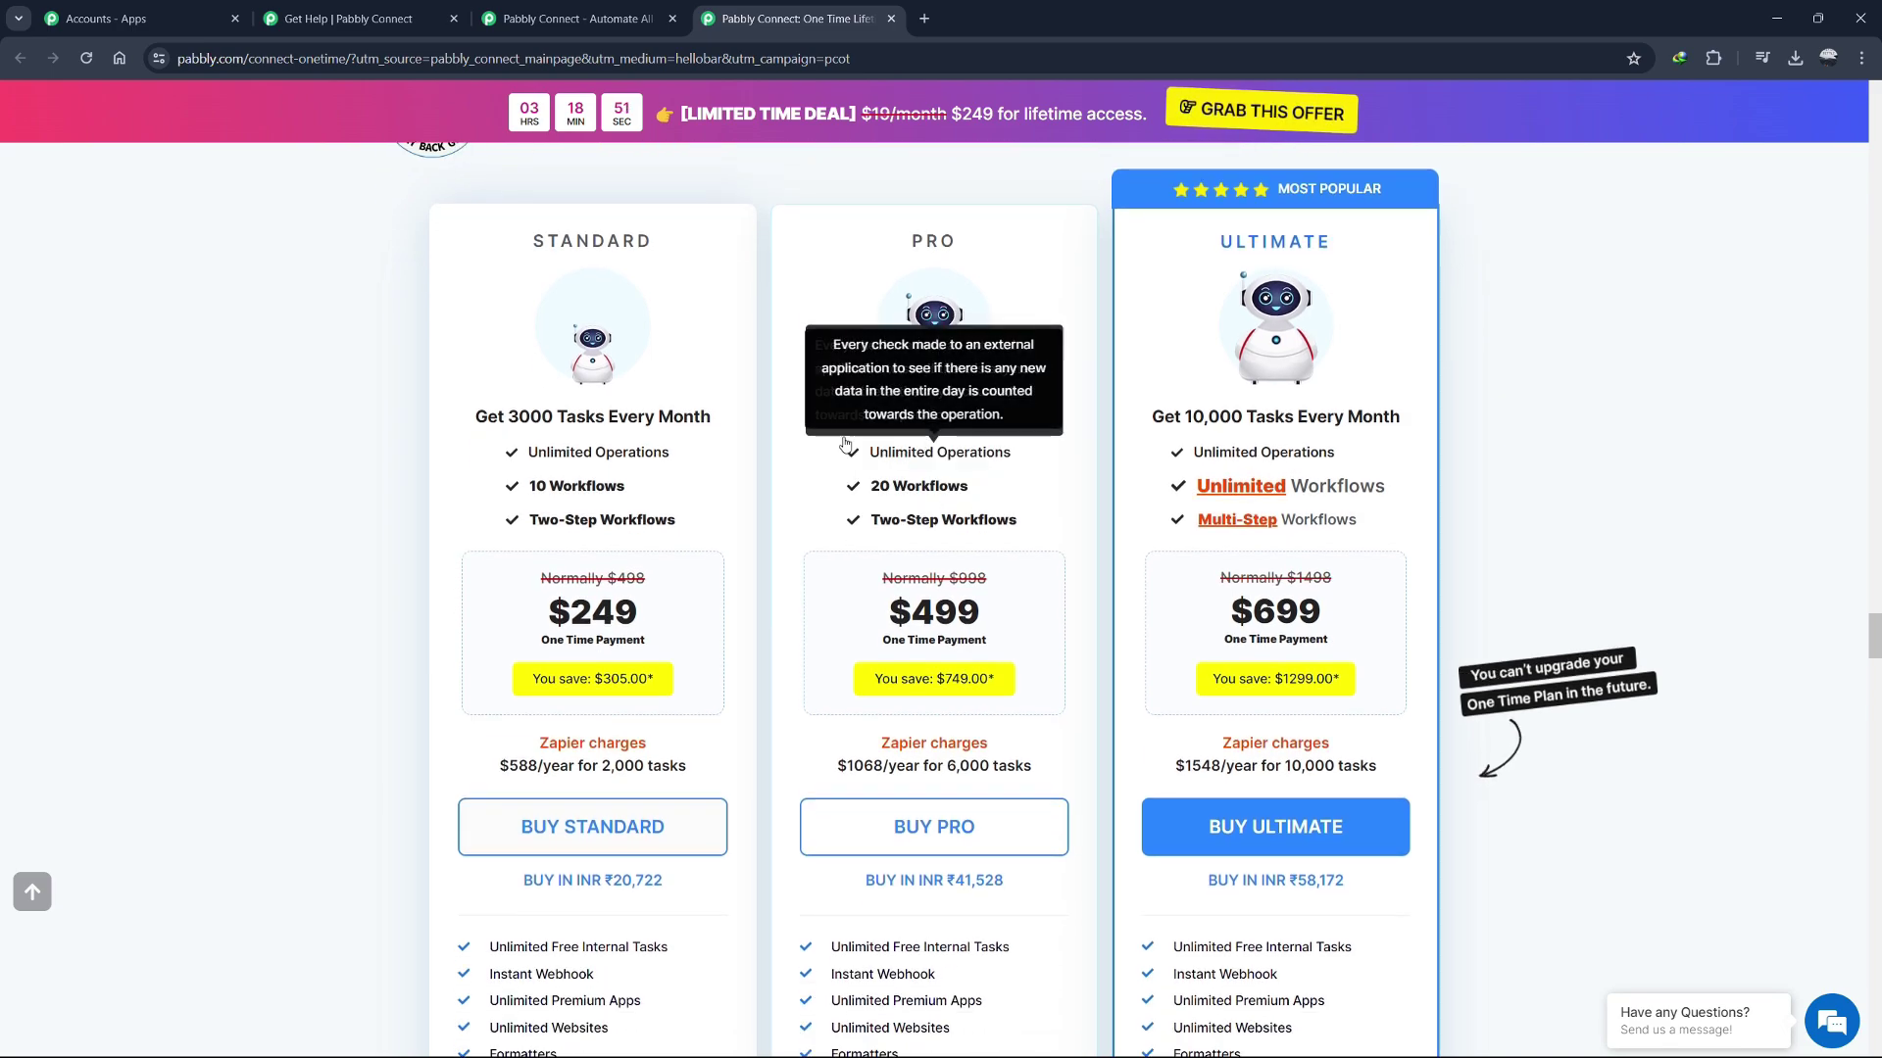
mouse_move(1269, 264)
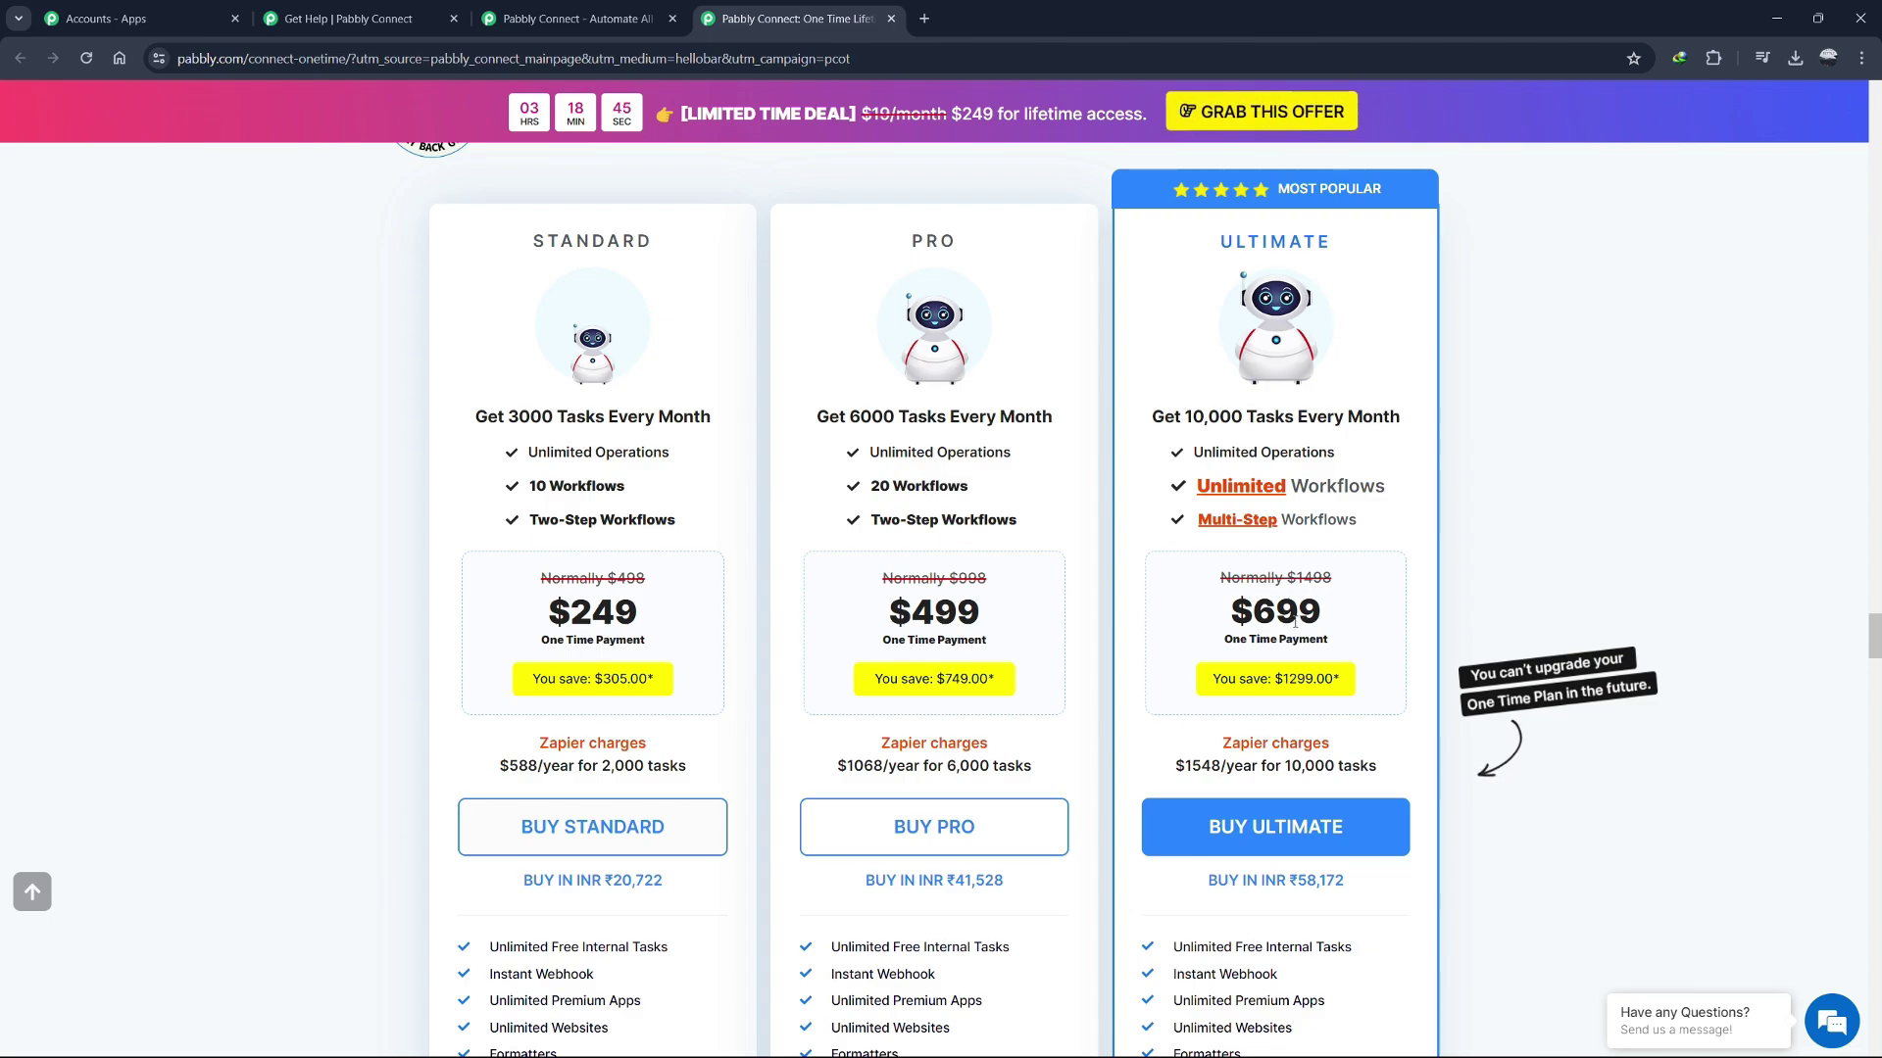
mouse_move(1251, 424)
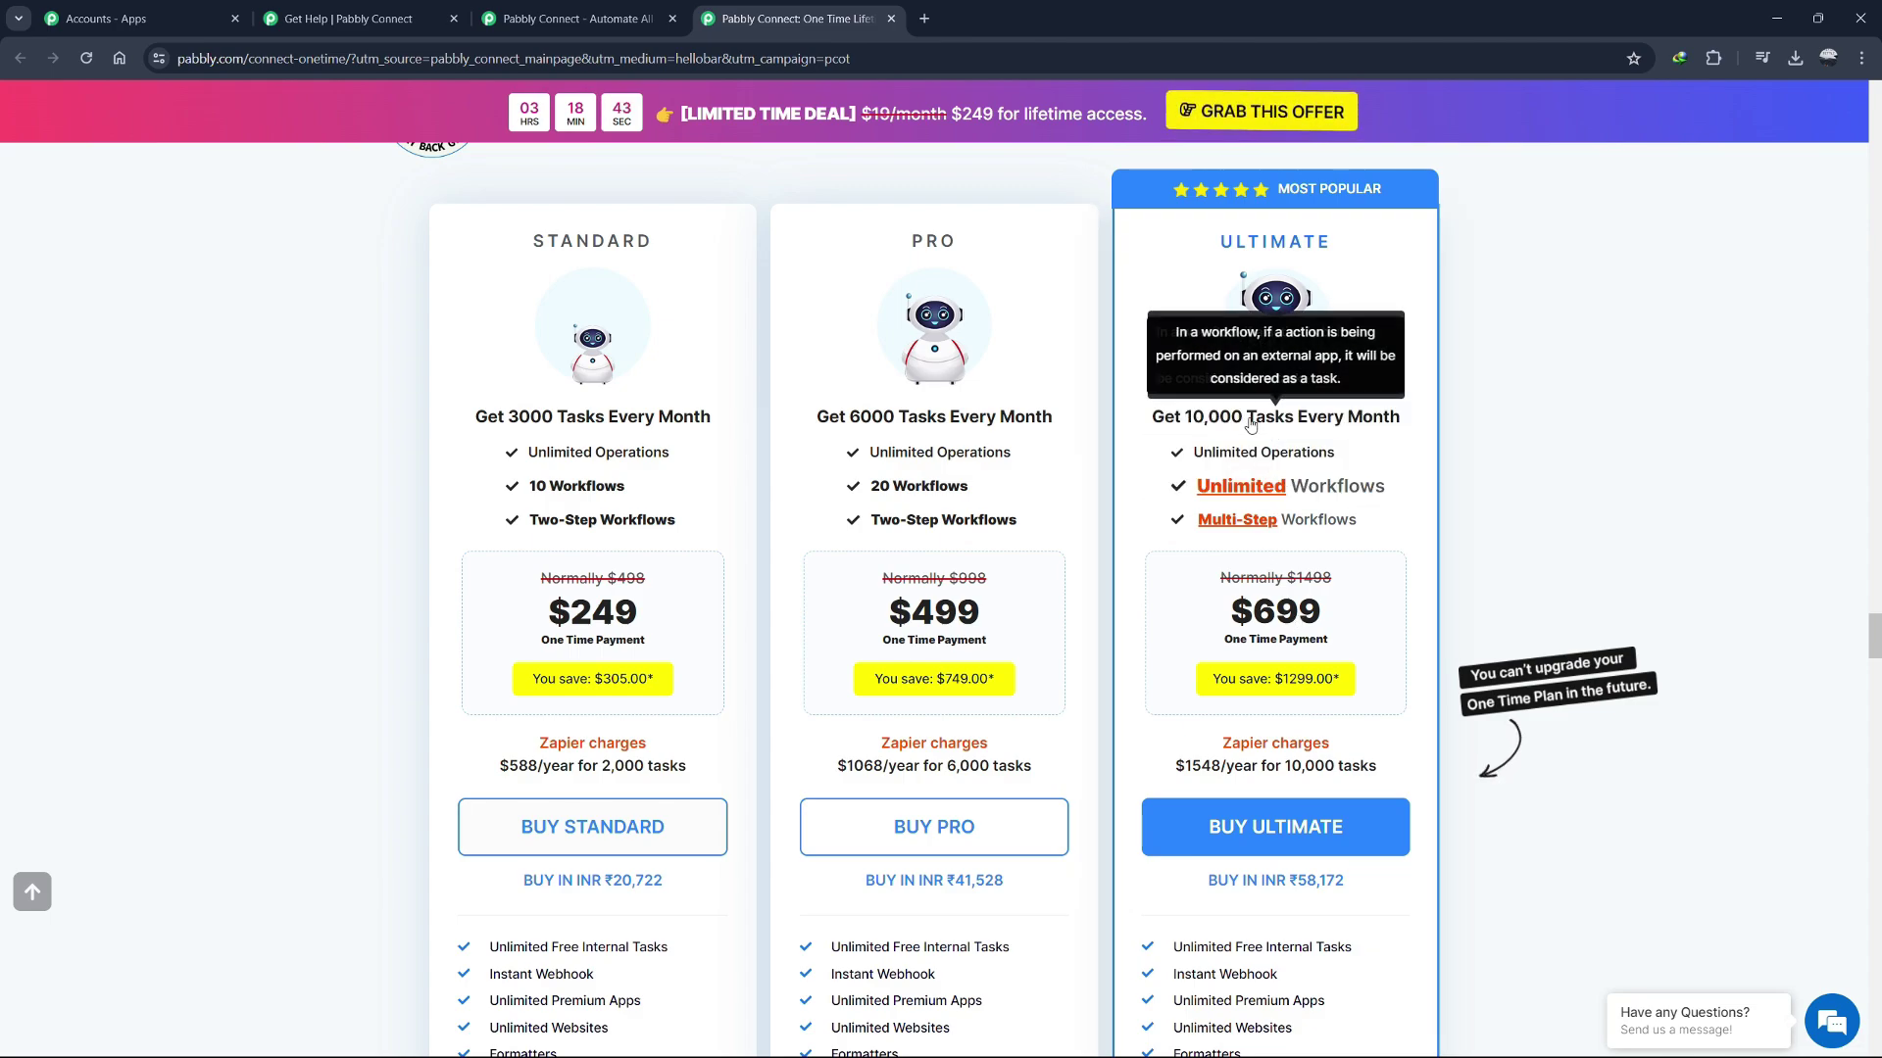
scroll(1274, 588, down, 5)
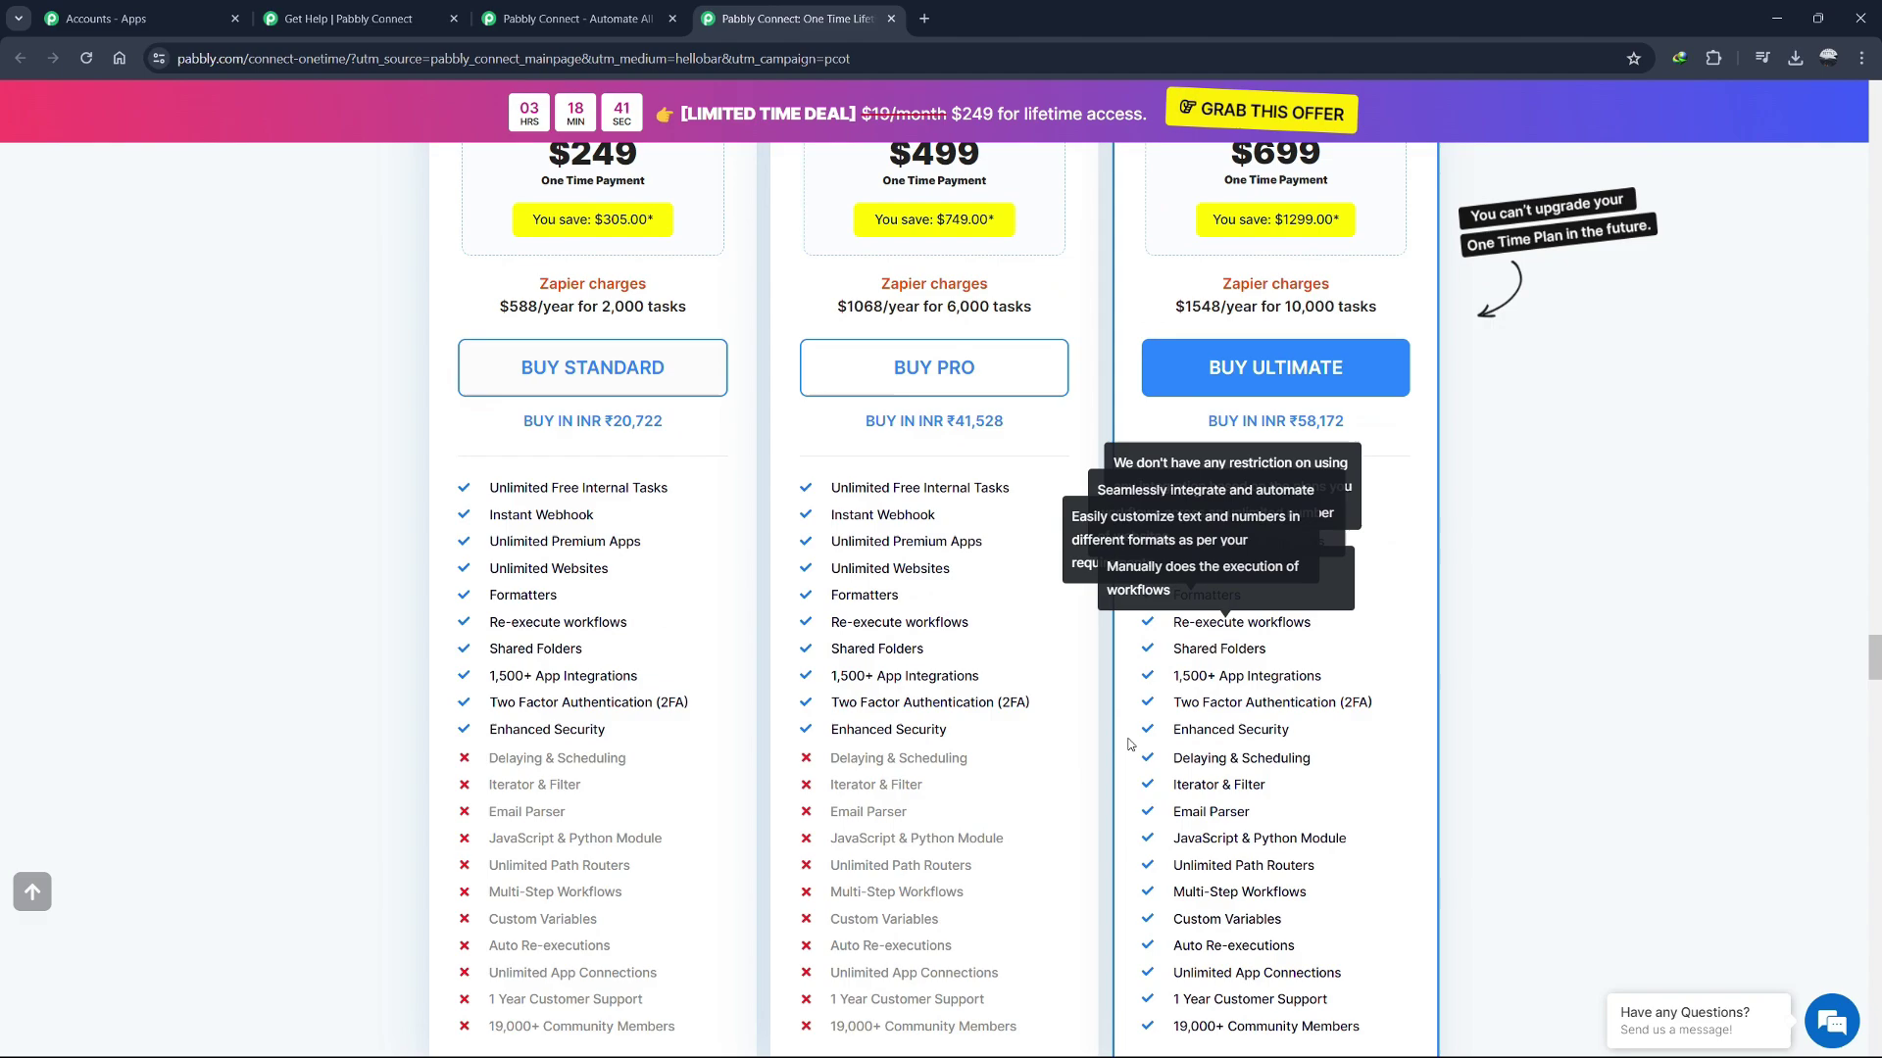
scroll(1560, 715, down, 2)
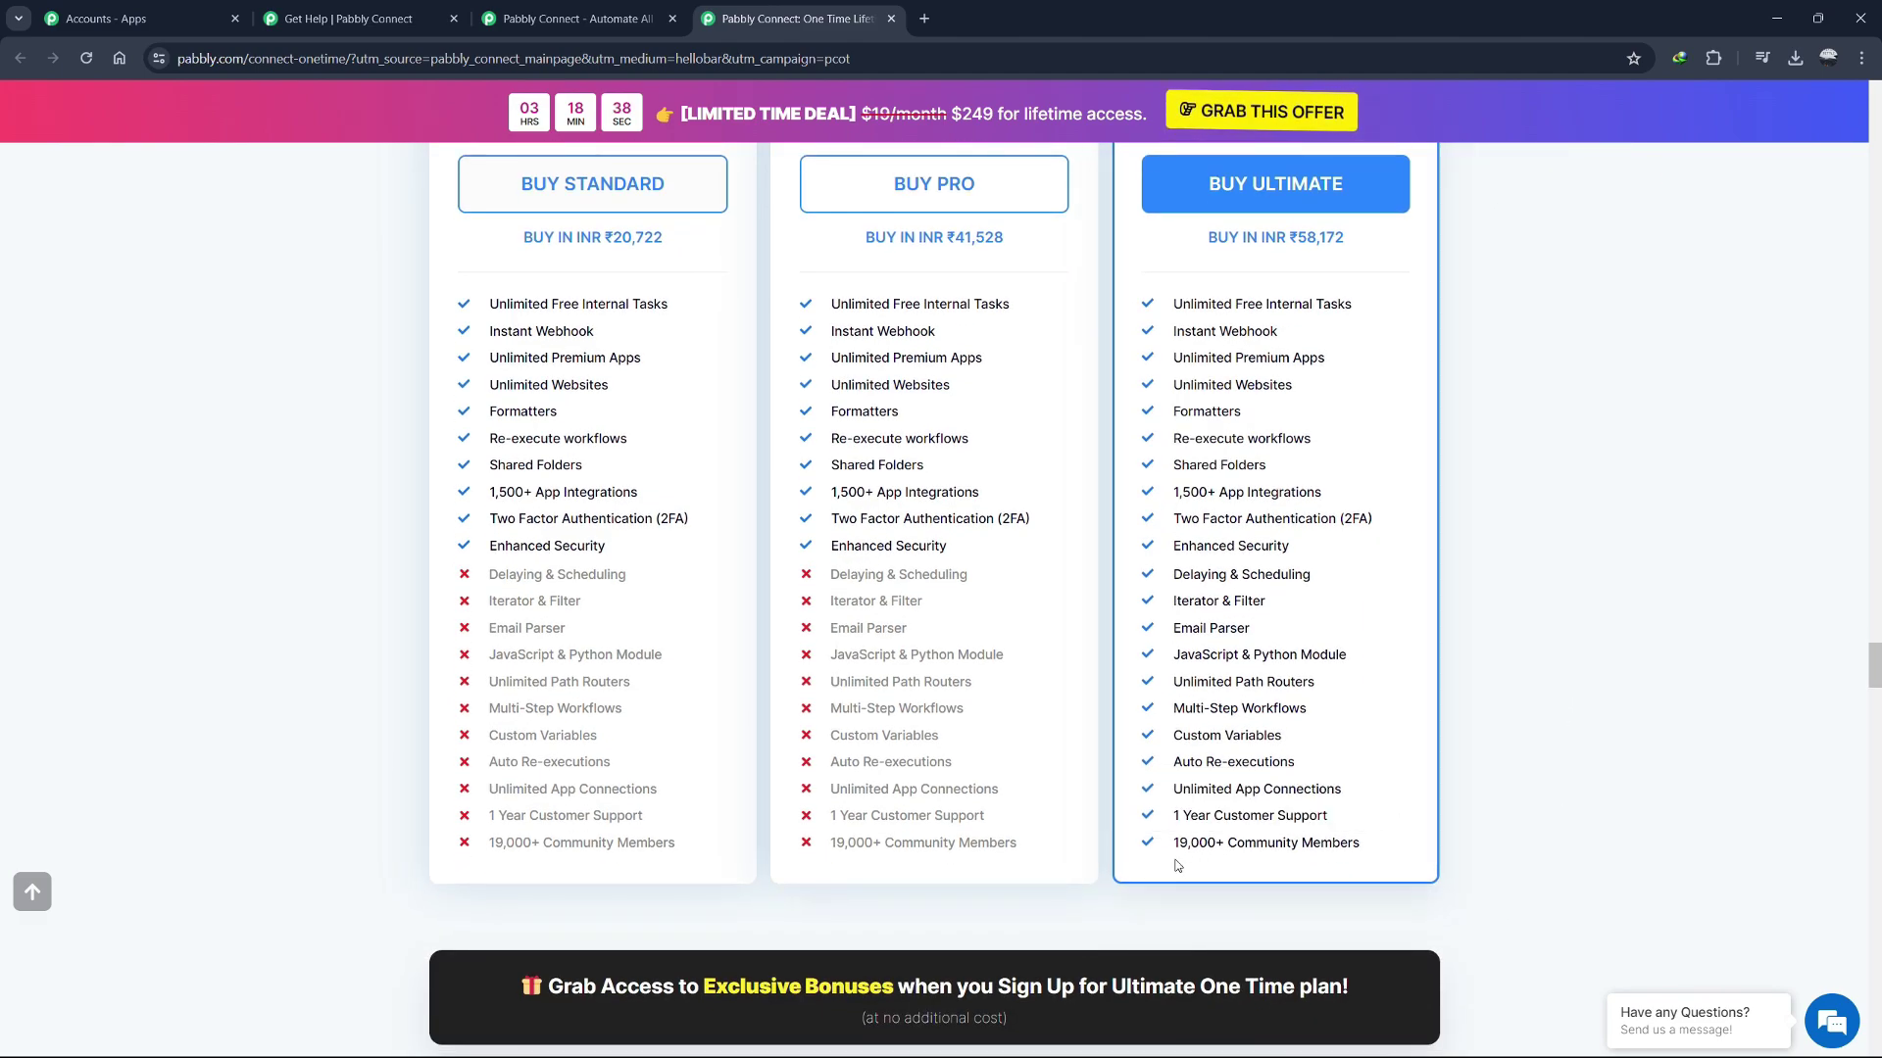
Scroll back up to the top of the one-time pricing page.
scroll(1583, 613, up, 3)
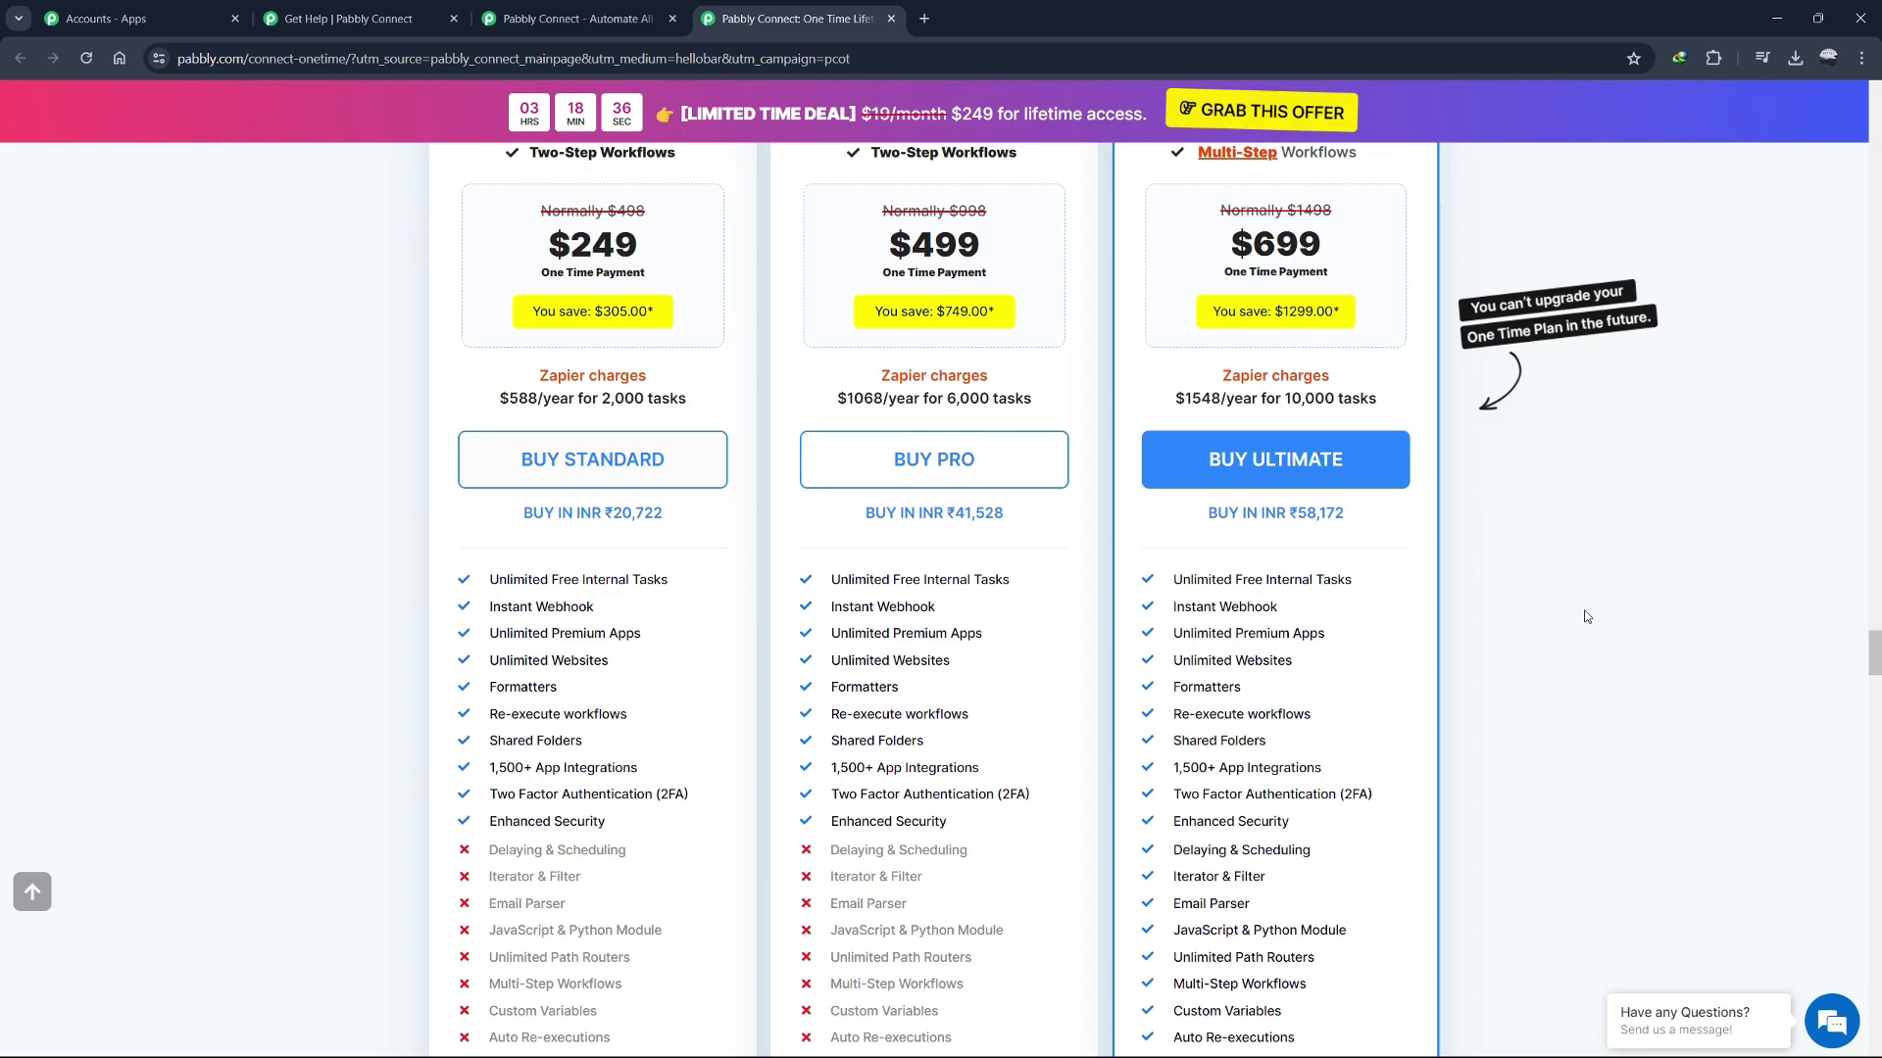
scroll(1584, 610, up, 3)
scroll(1586, 615, up, 1)
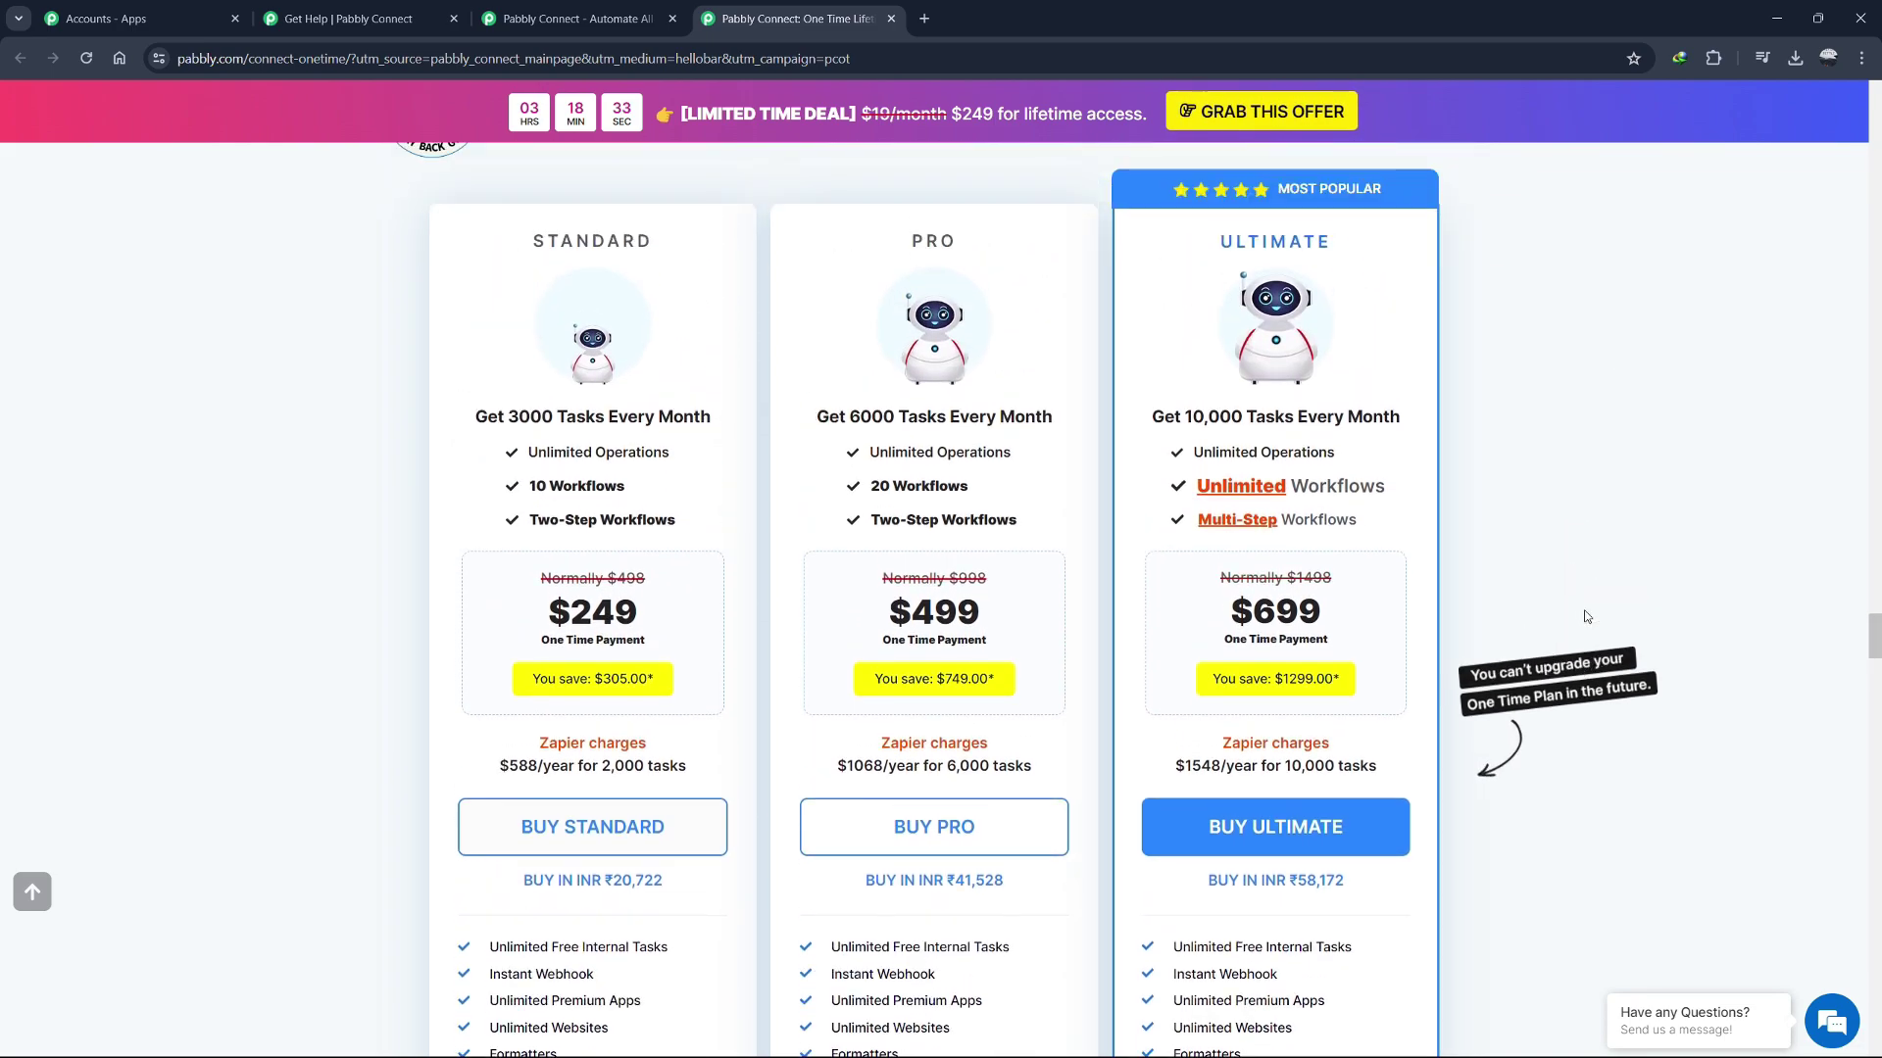
scroll(1586, 616, up, 1)
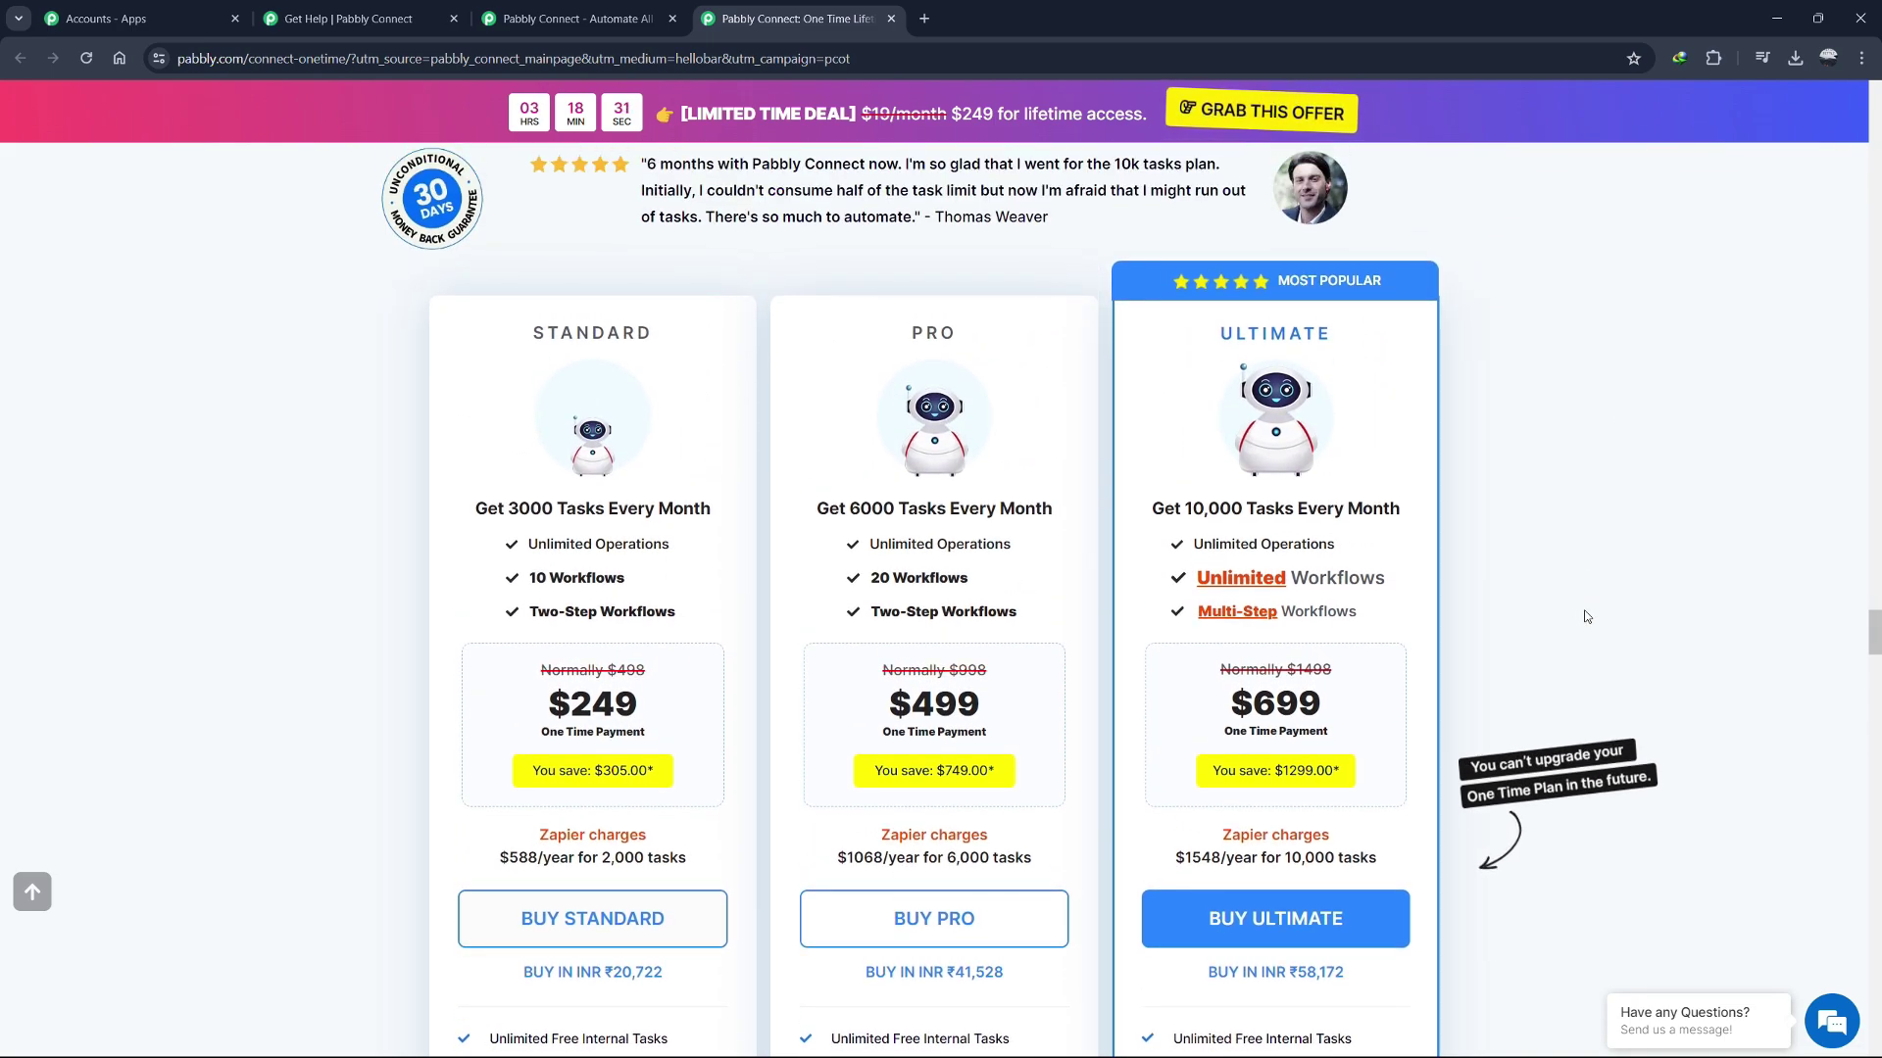
scroll(1585, 616, up, 2)
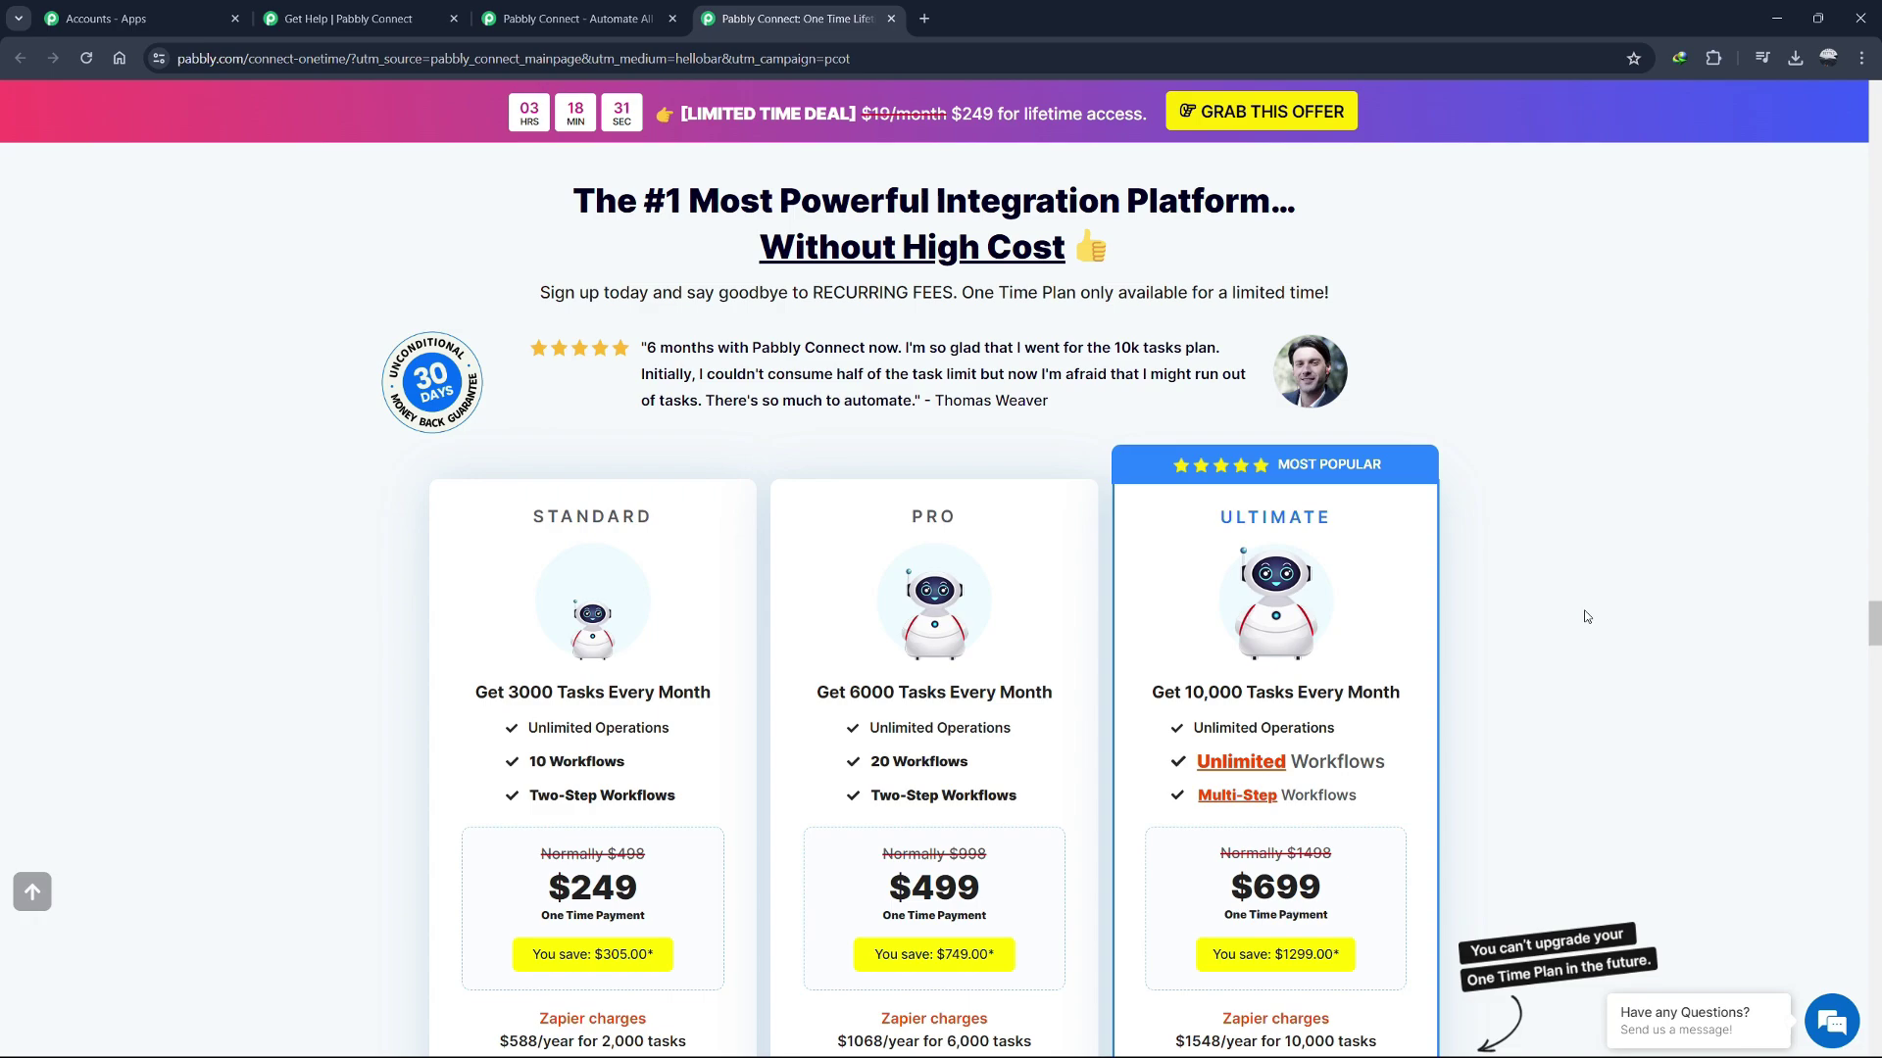
mouse_move(1321, 549)
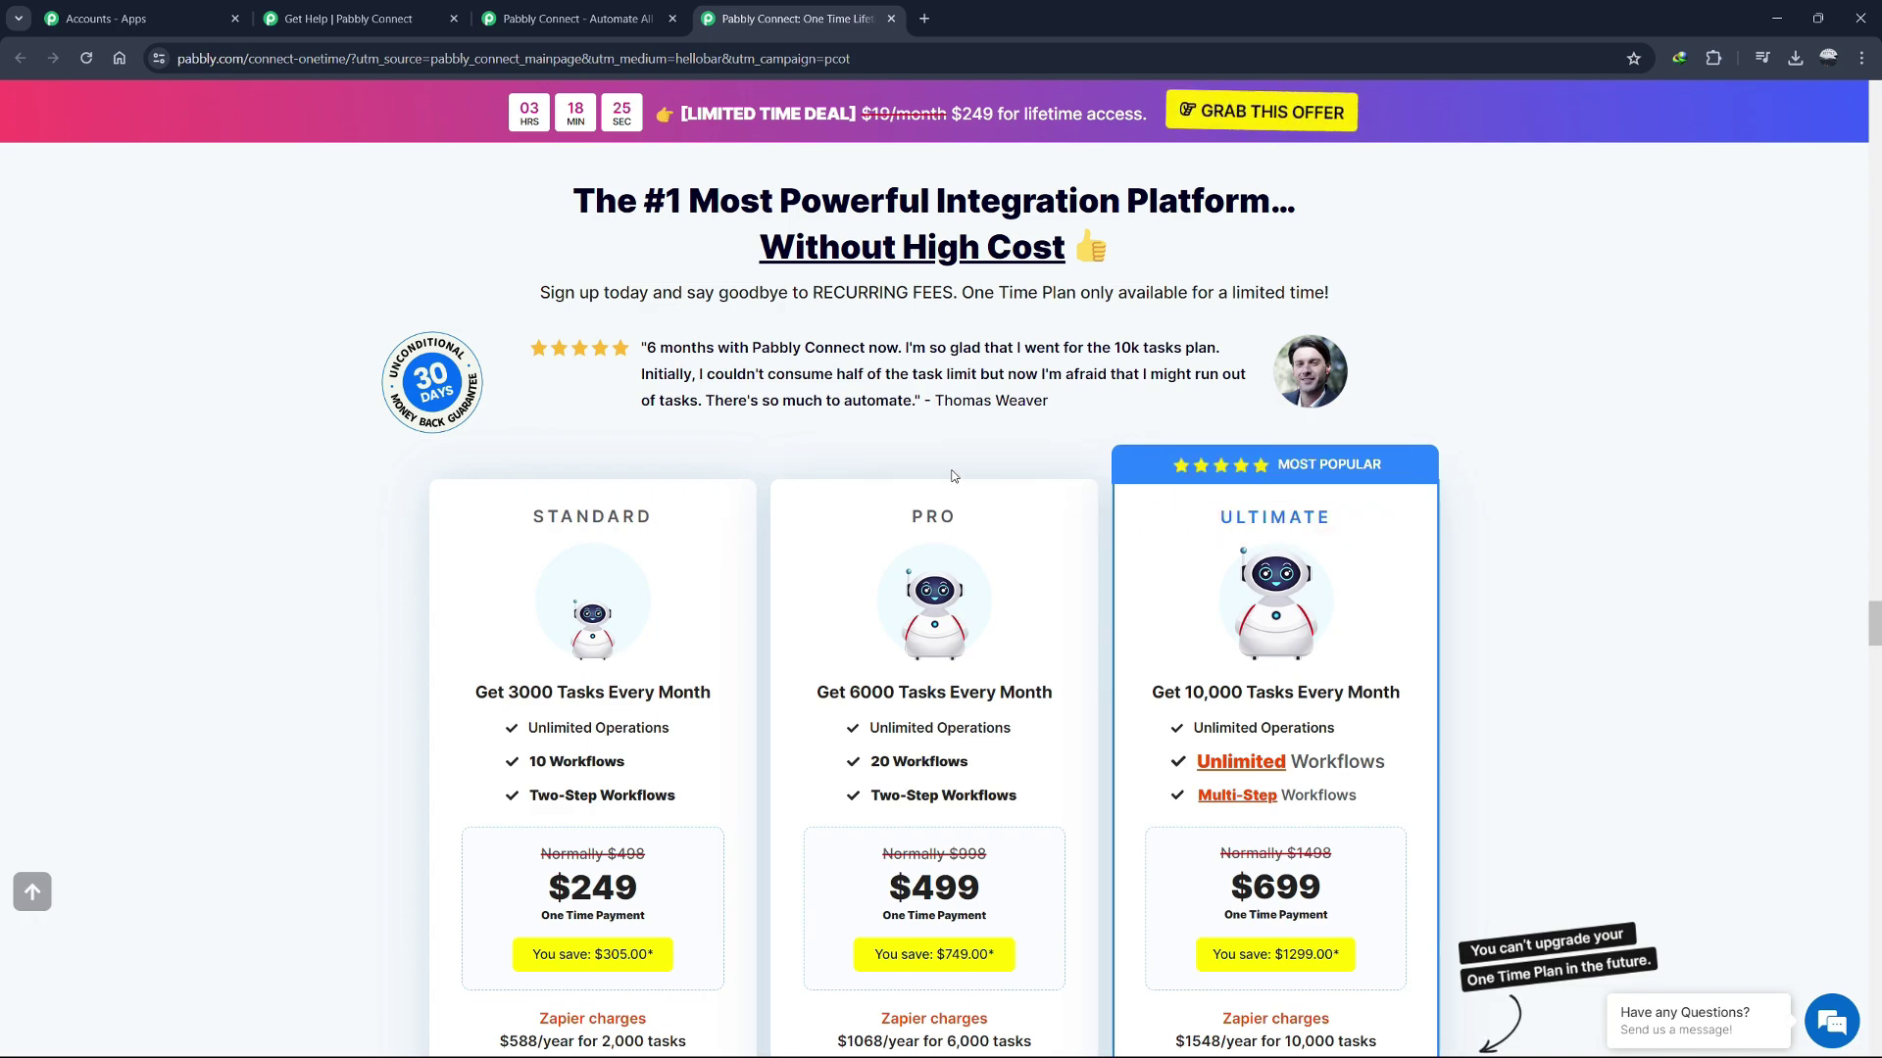
click(533, 22)
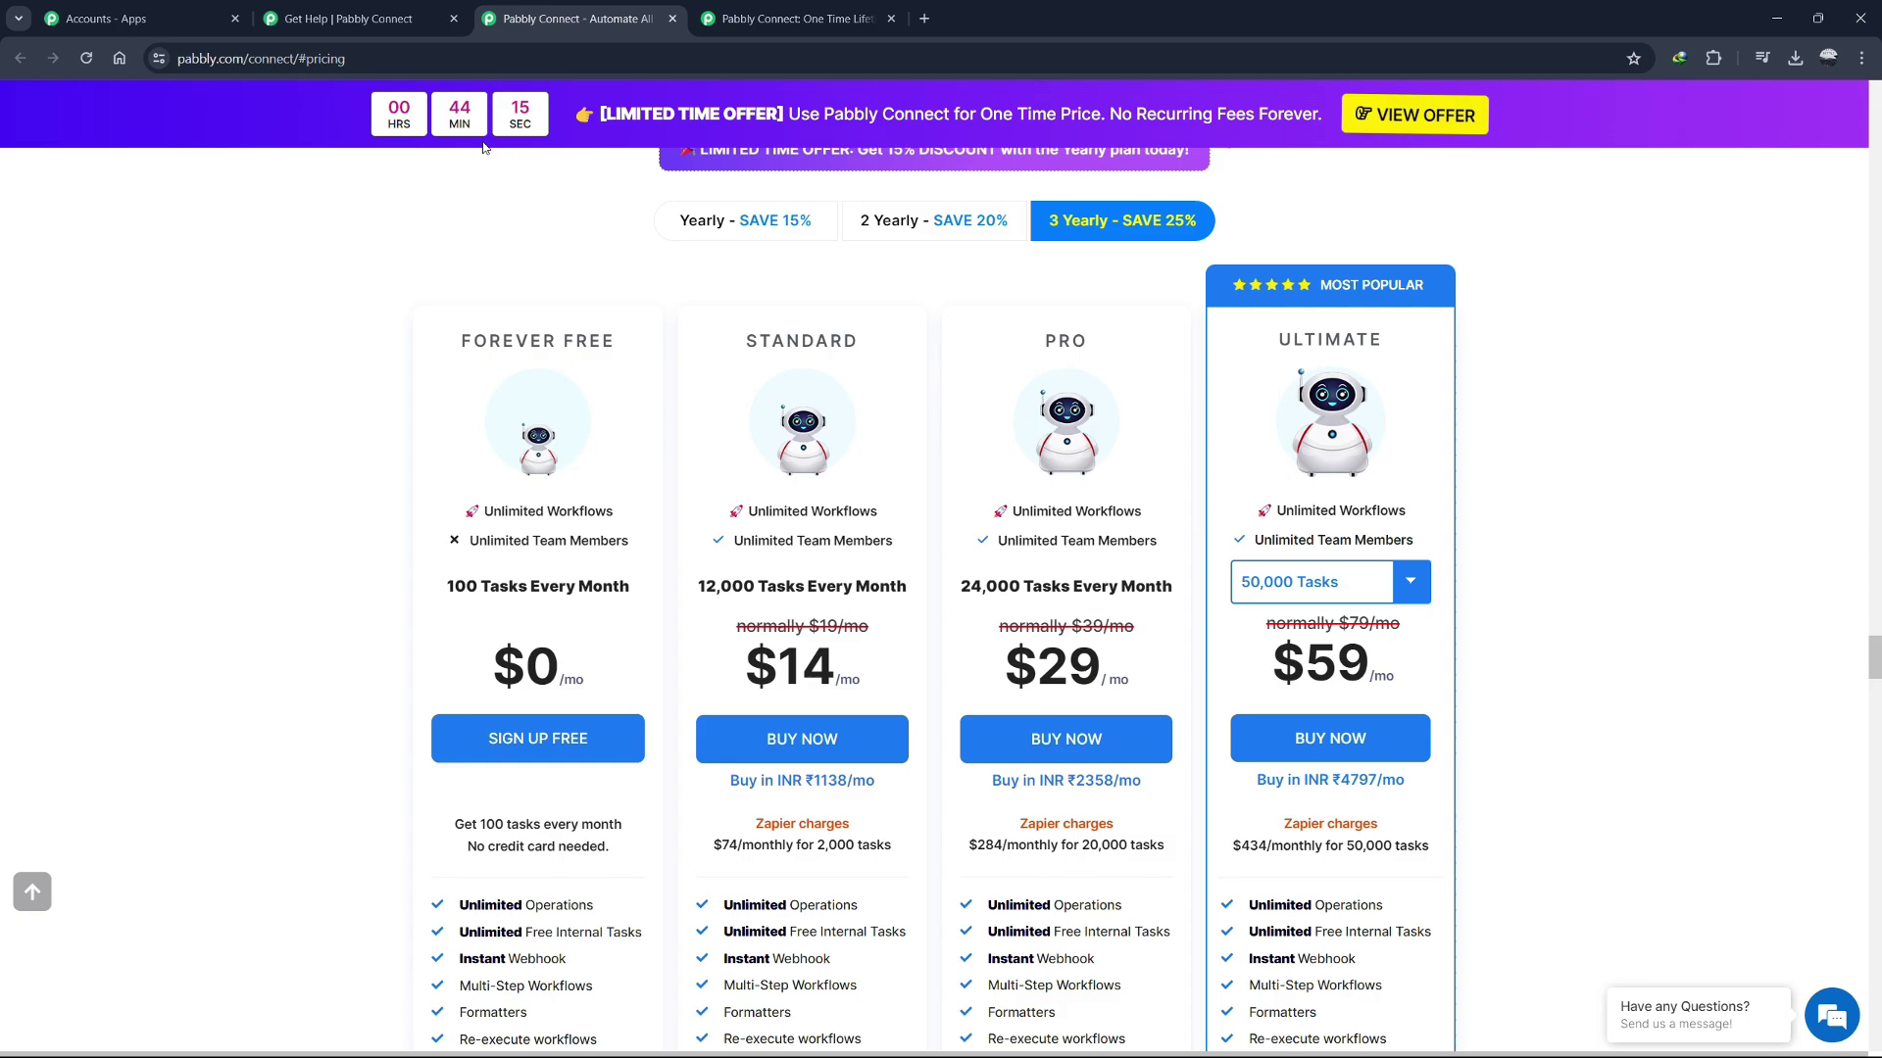
drag(456, 341, 626, 338)
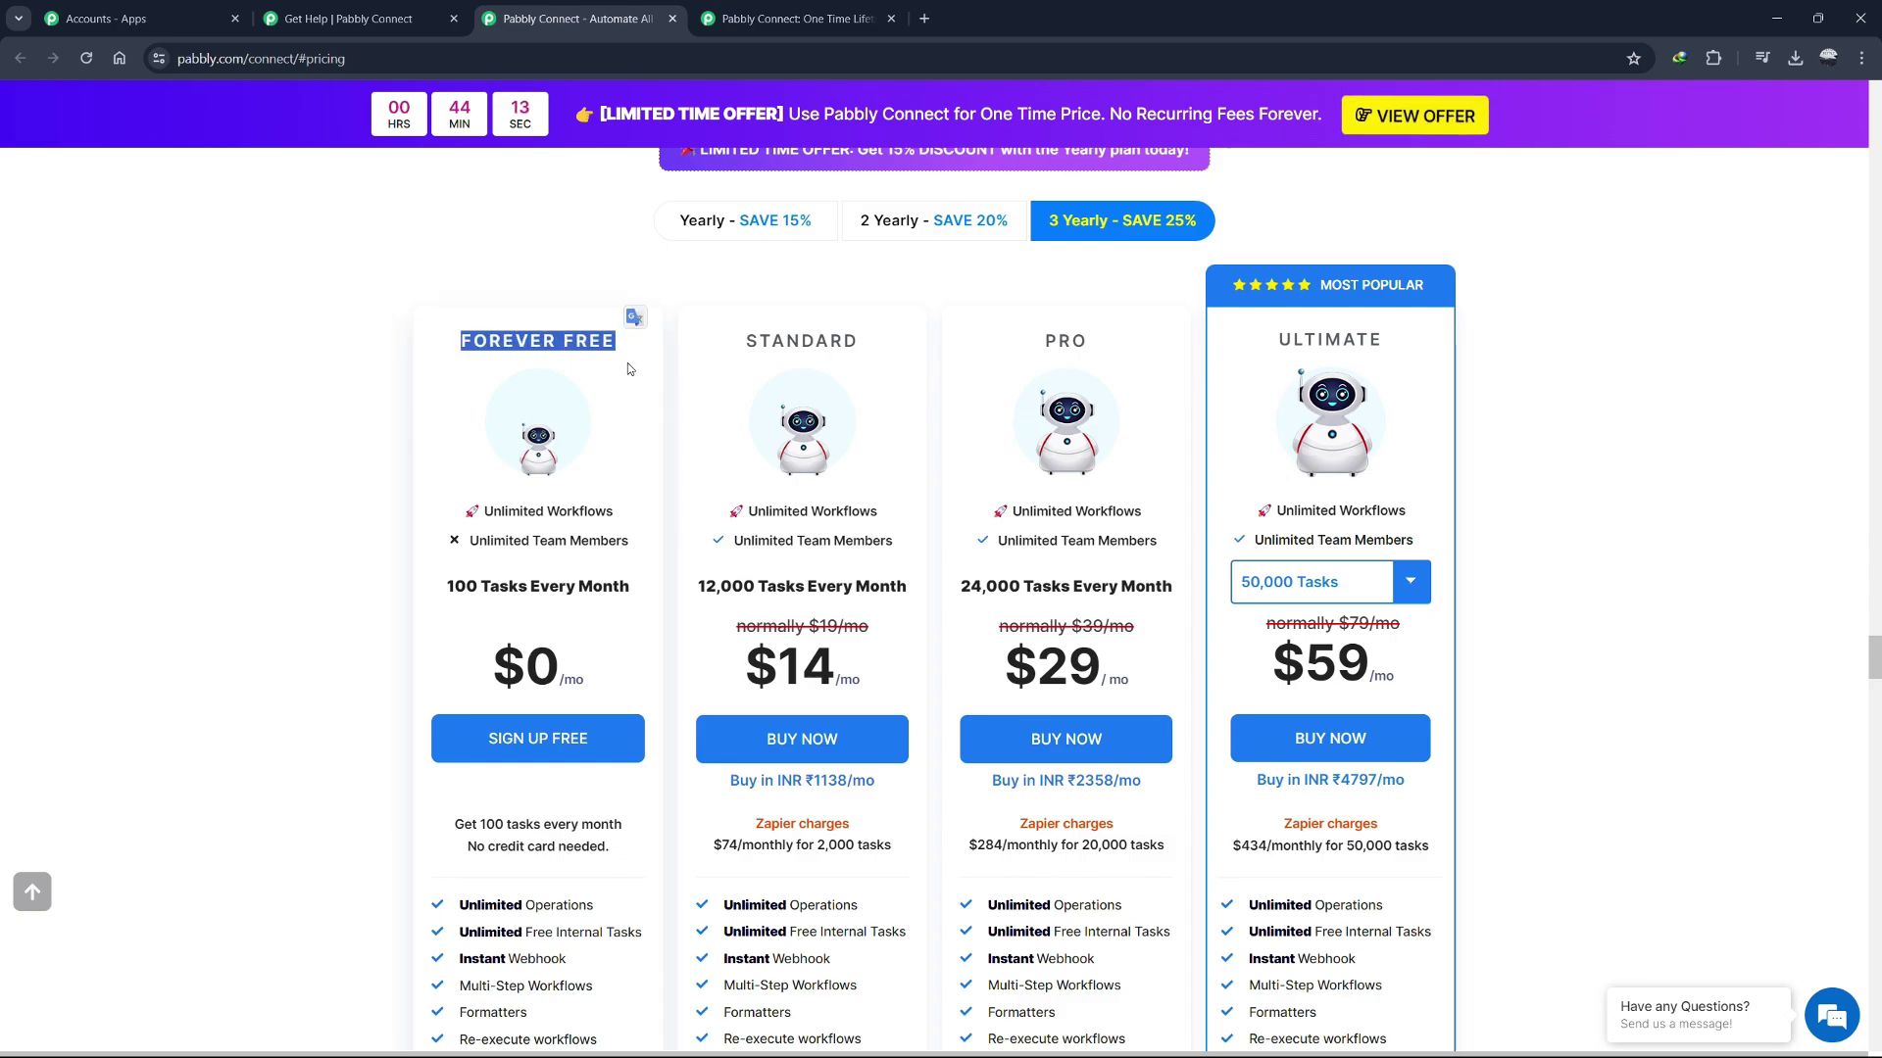
click(617, 470)
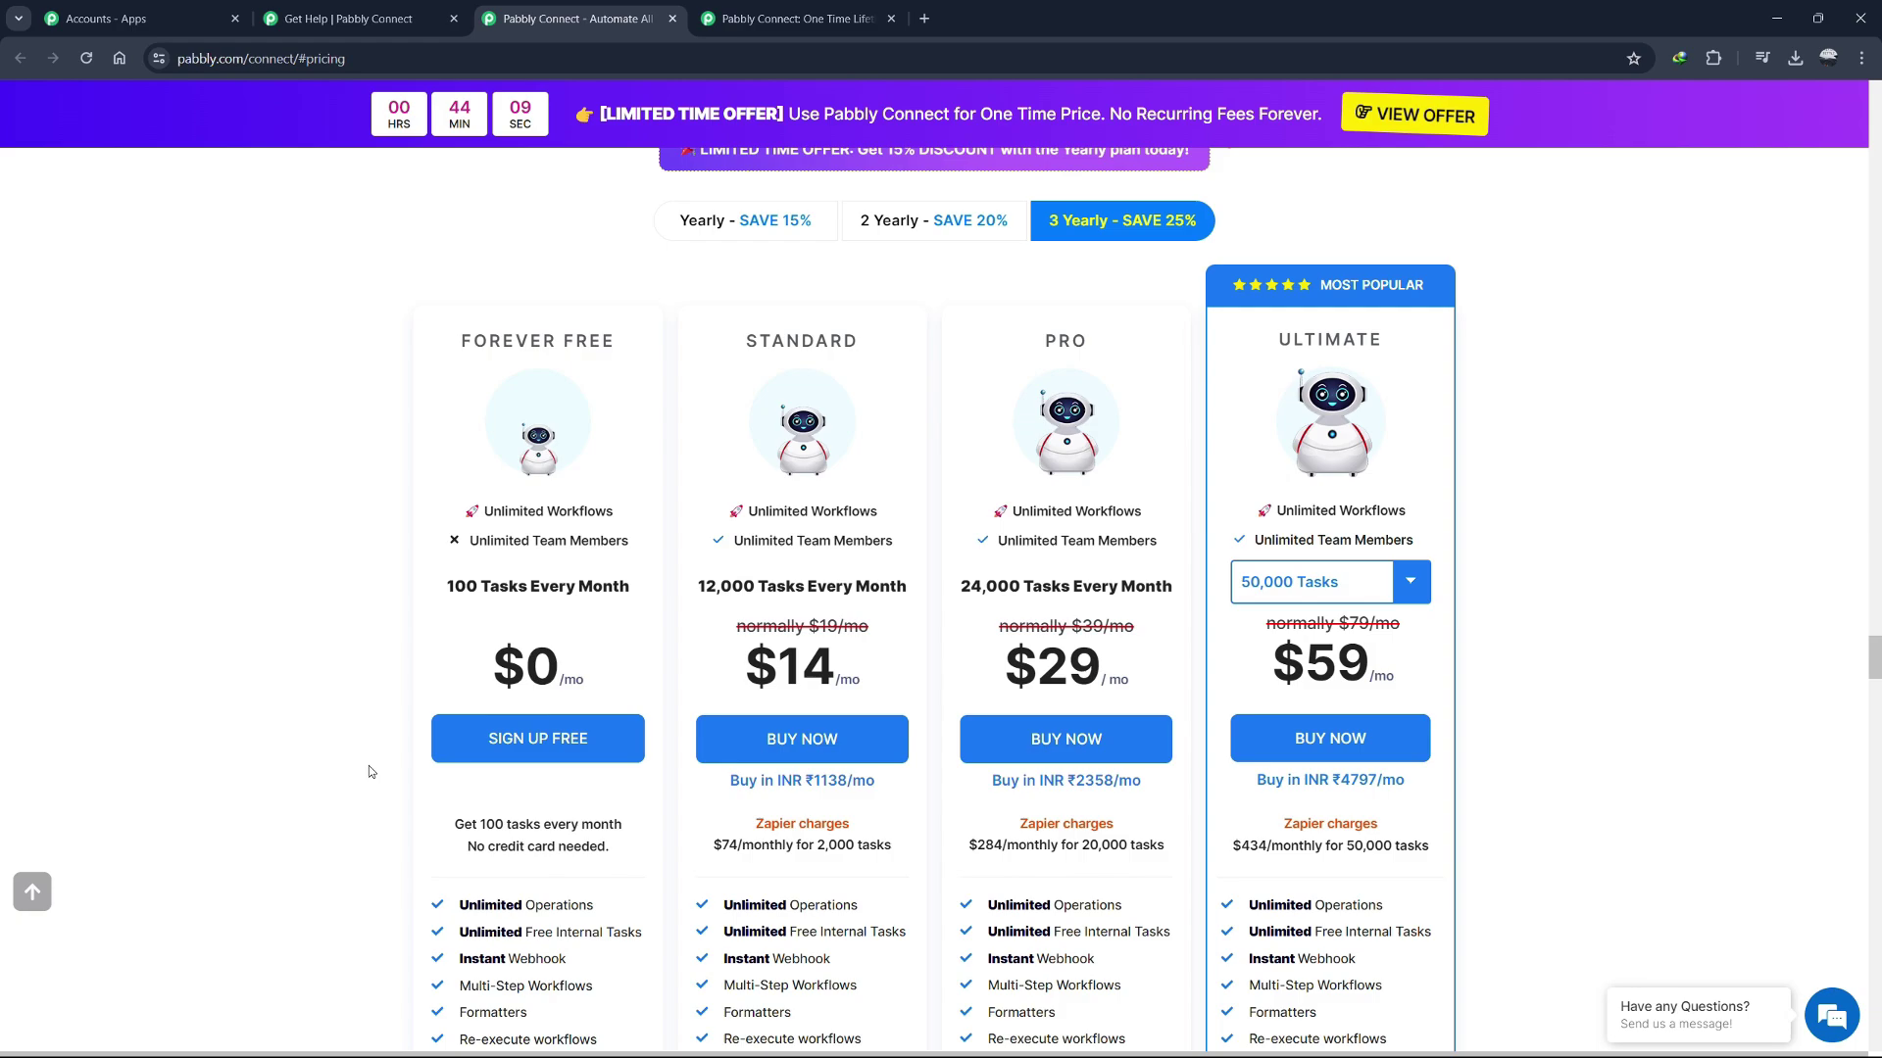
scroll(508, 820, down, 2)
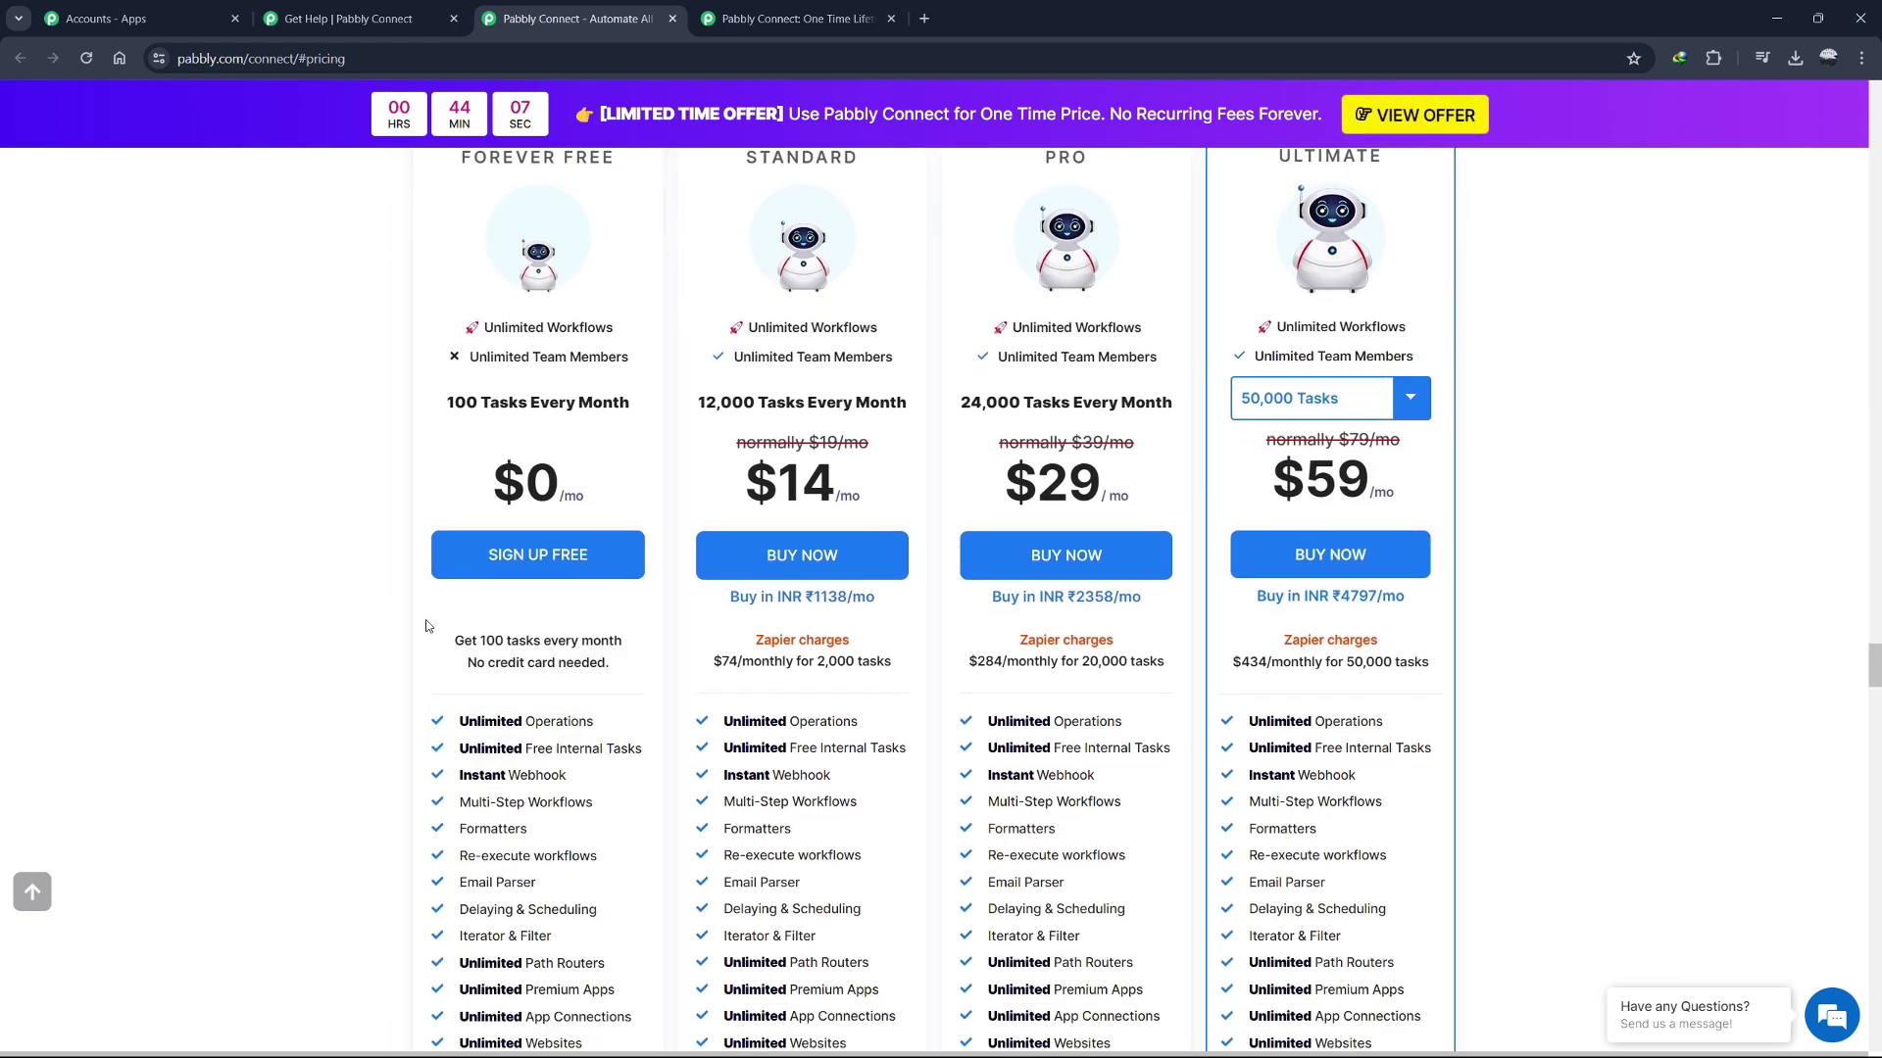
drag(472, 641, 623, 665)
click(634, 662)
scroll(705, 666, up, 2)
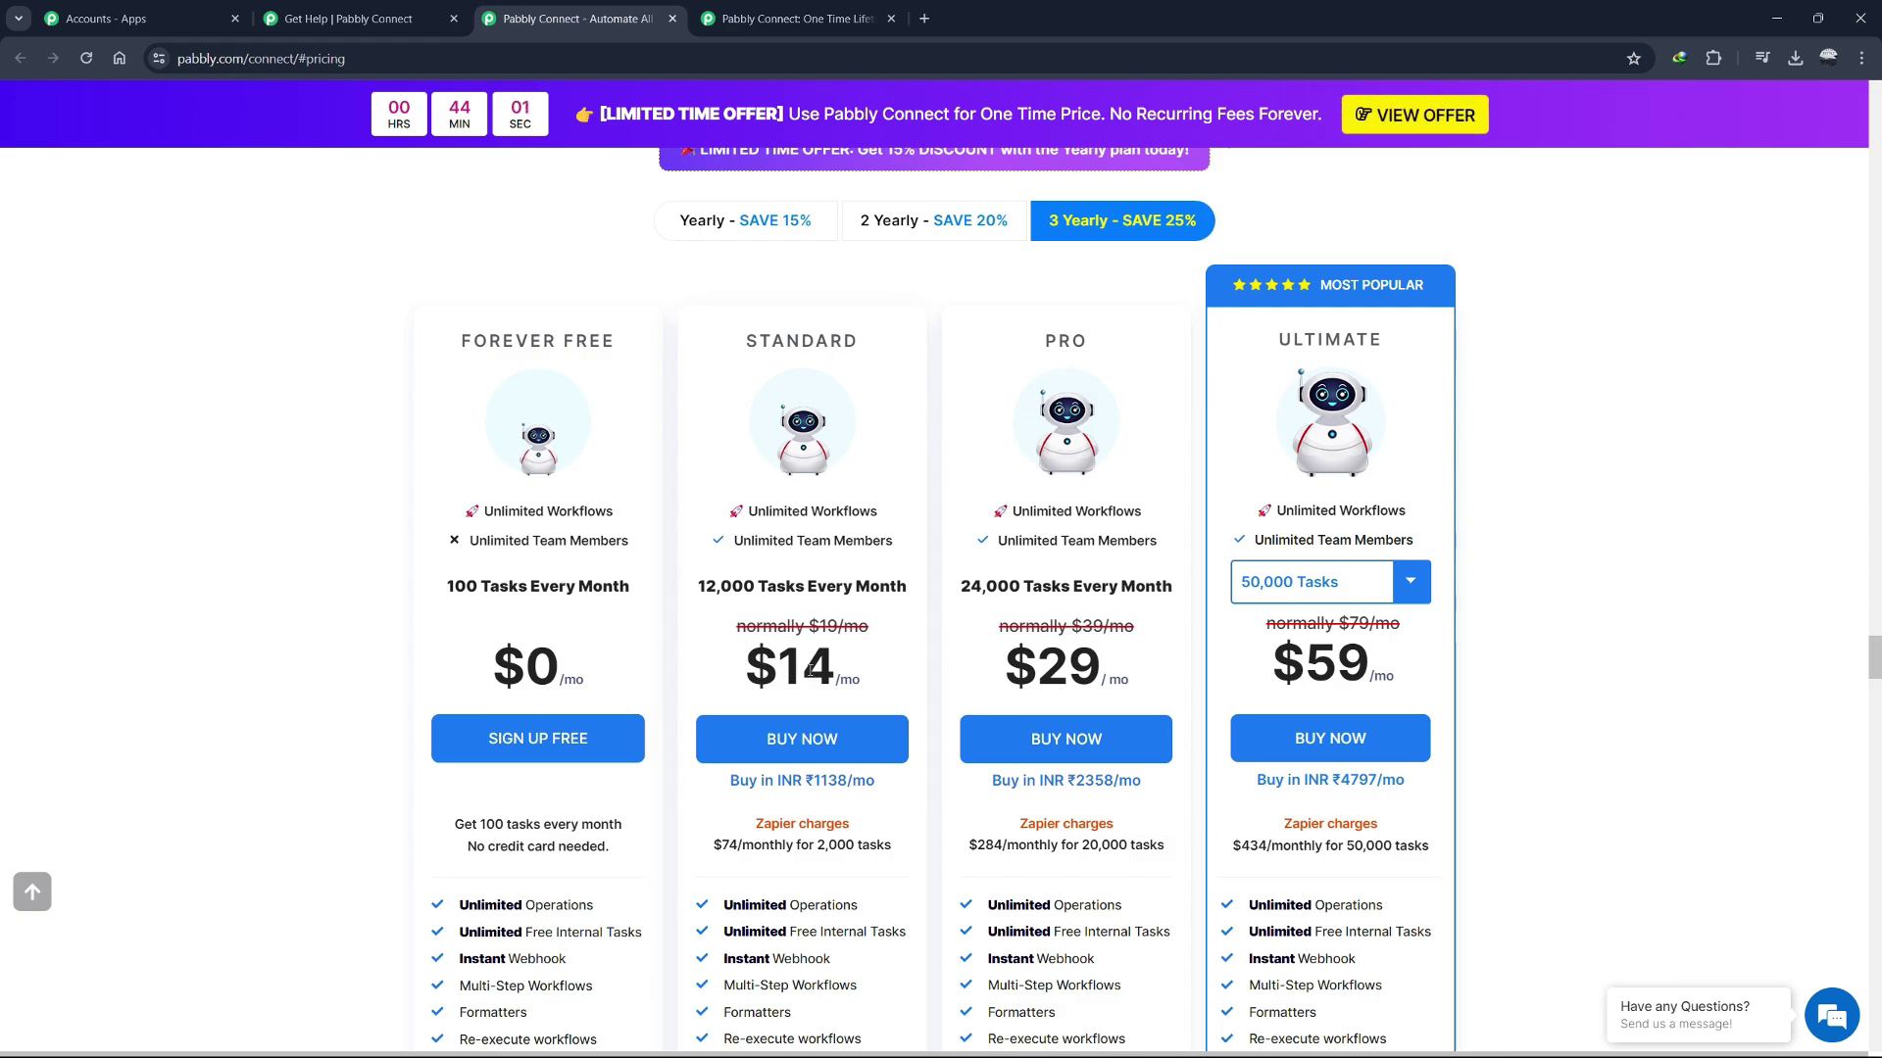
scroll(810, 670, down, 1)
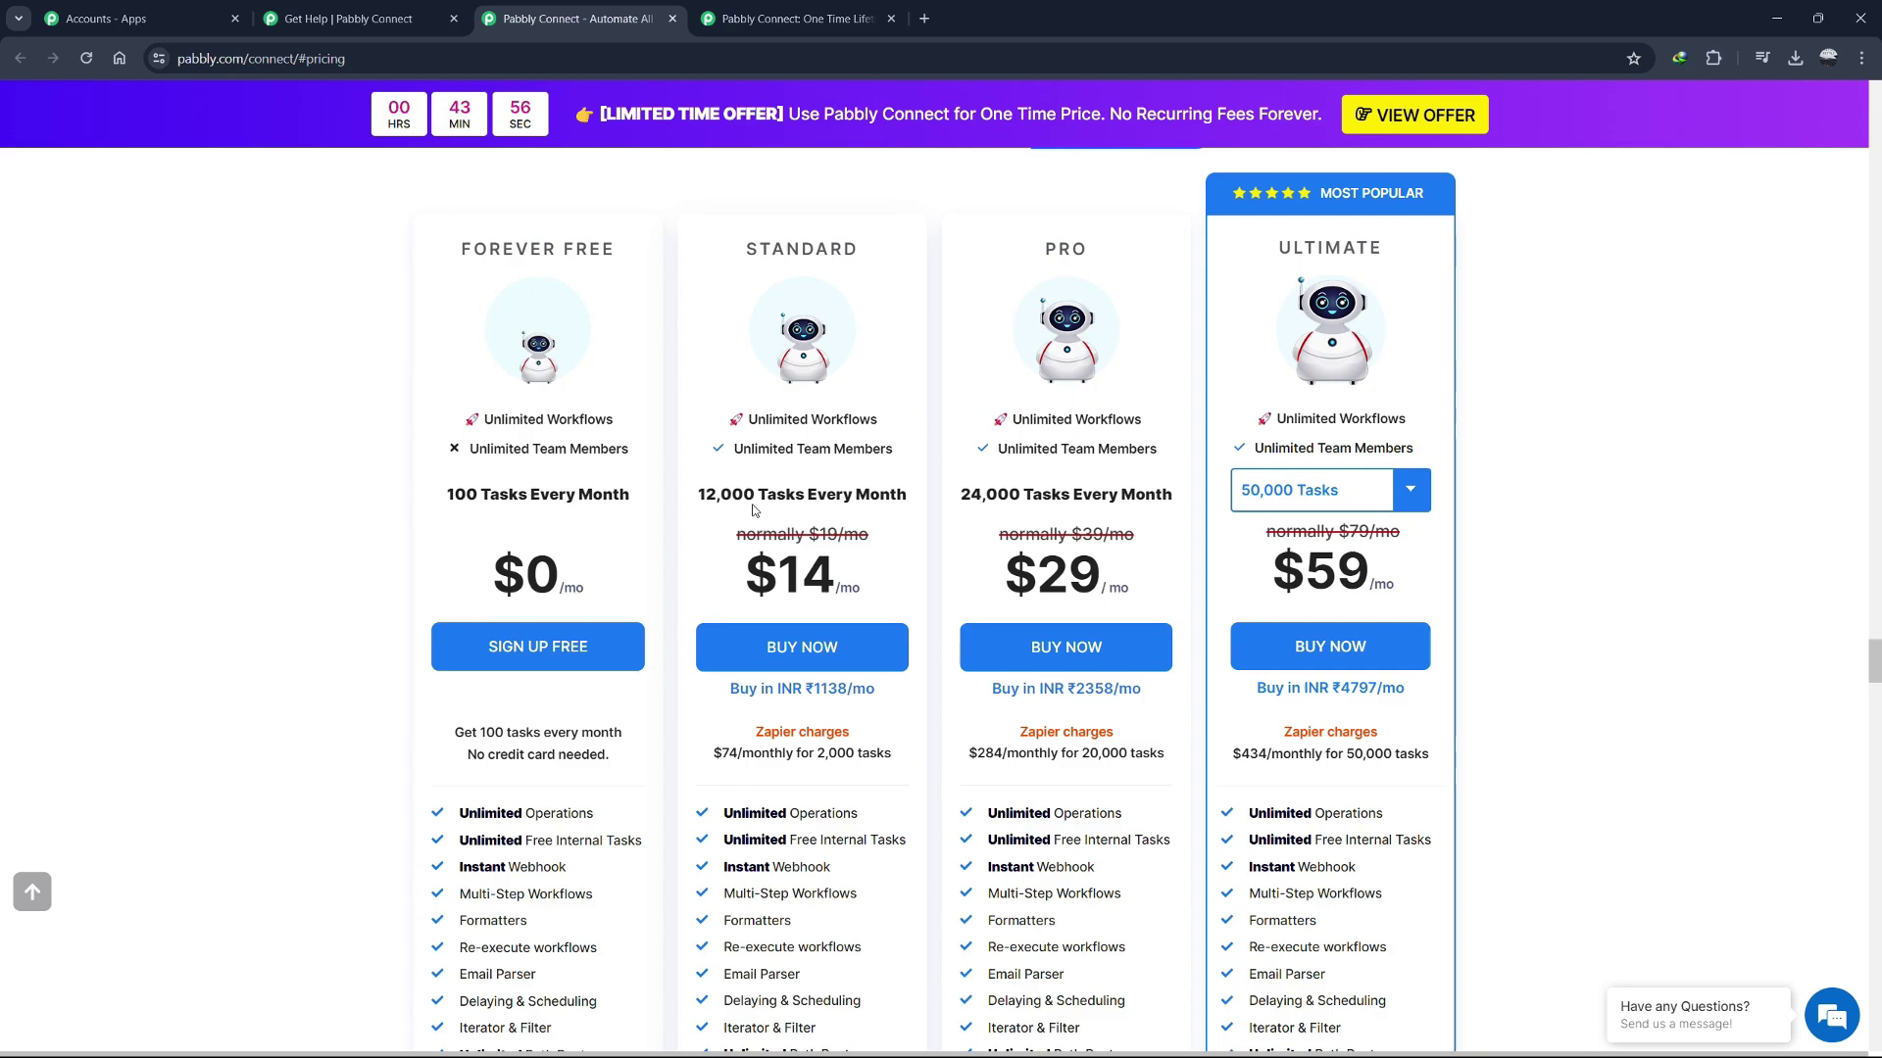
scroll(759, 515, down, 3)
scroll(777, 538, down, 2)
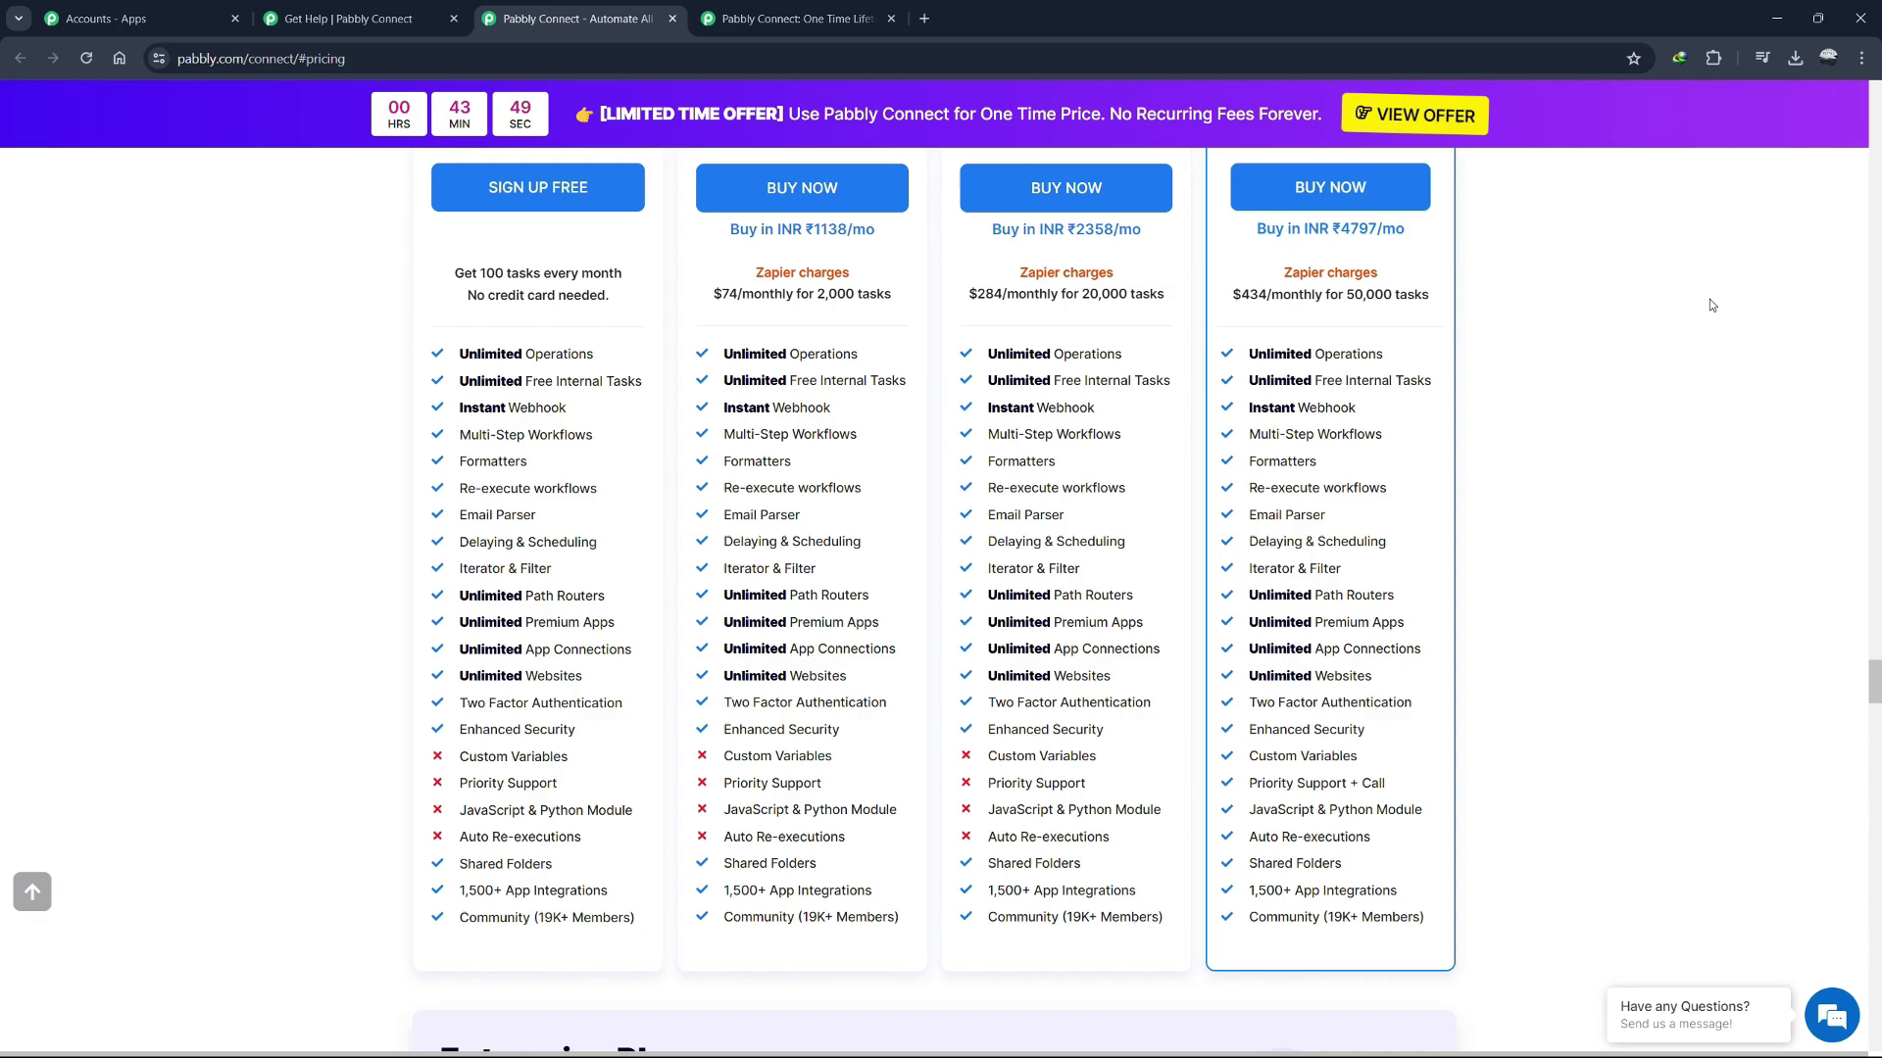
scroll(1710, 298, up, 2)
scroll(1710, 305, up, 3)
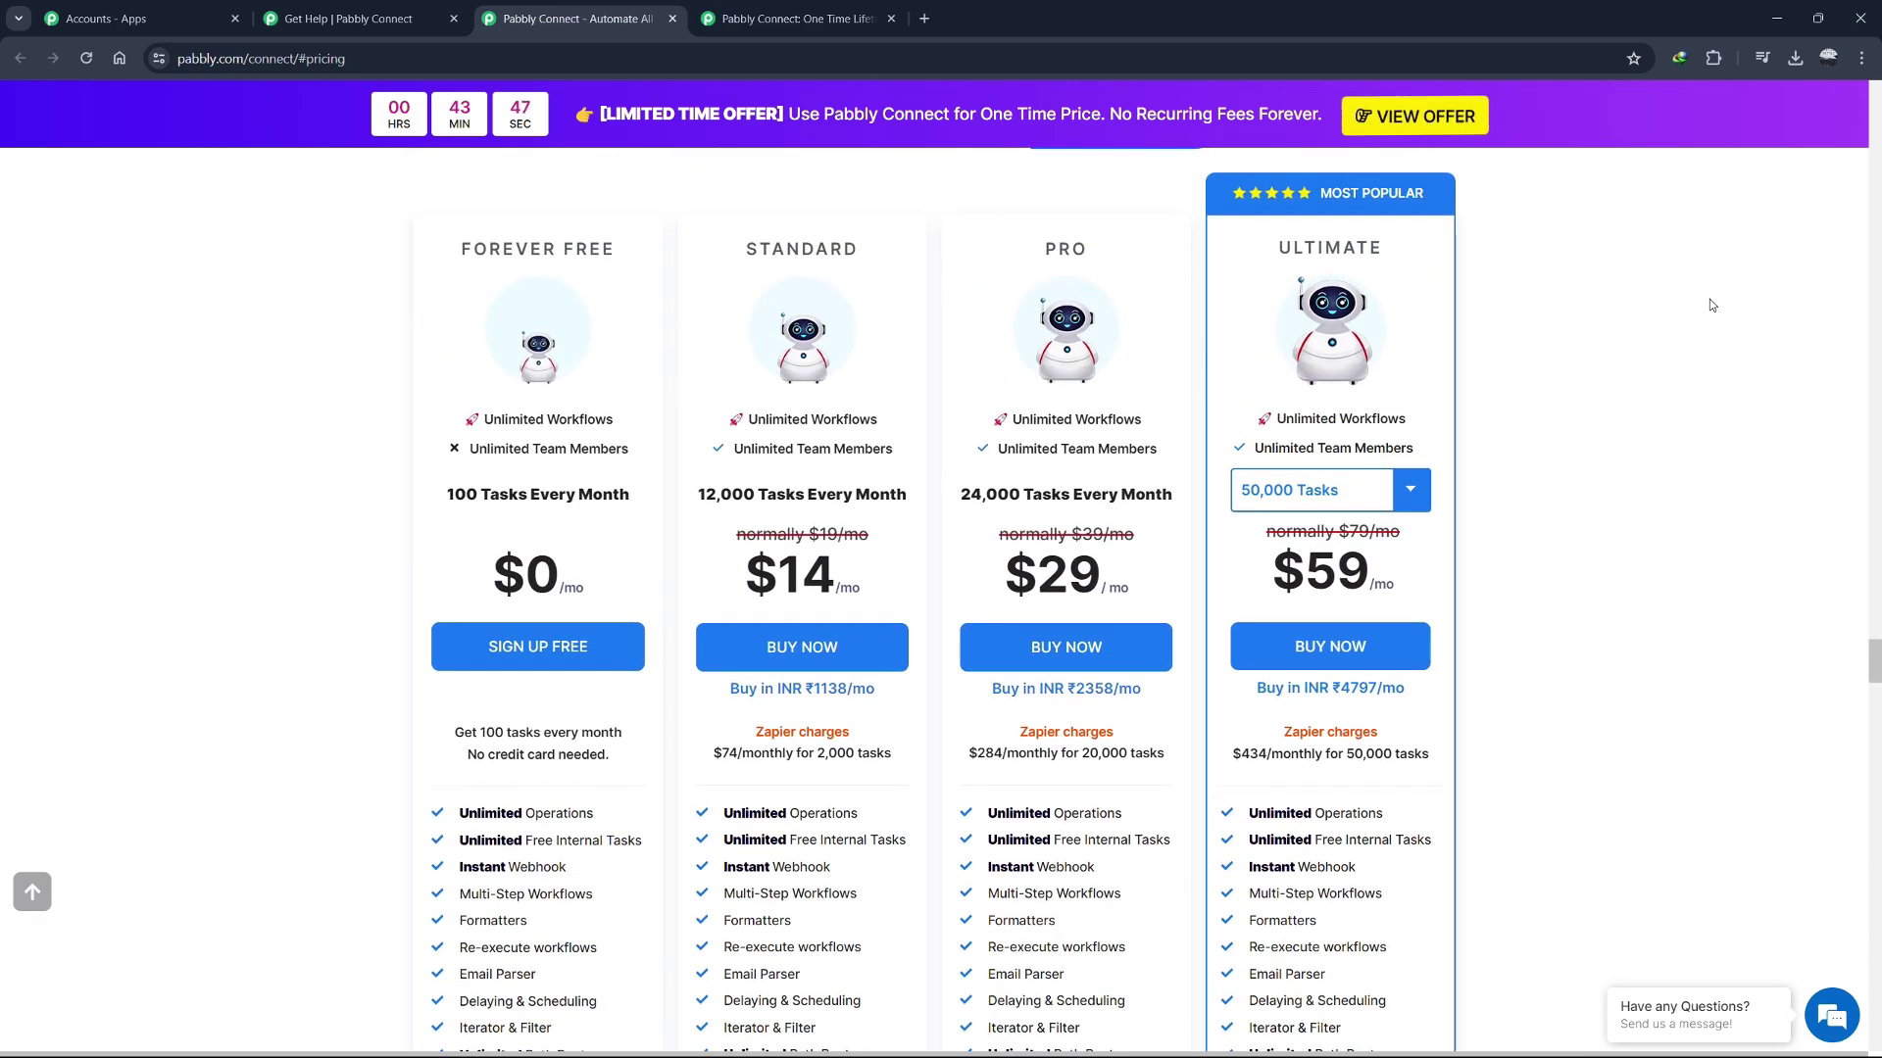
scroll(1711, 305, up, 1)
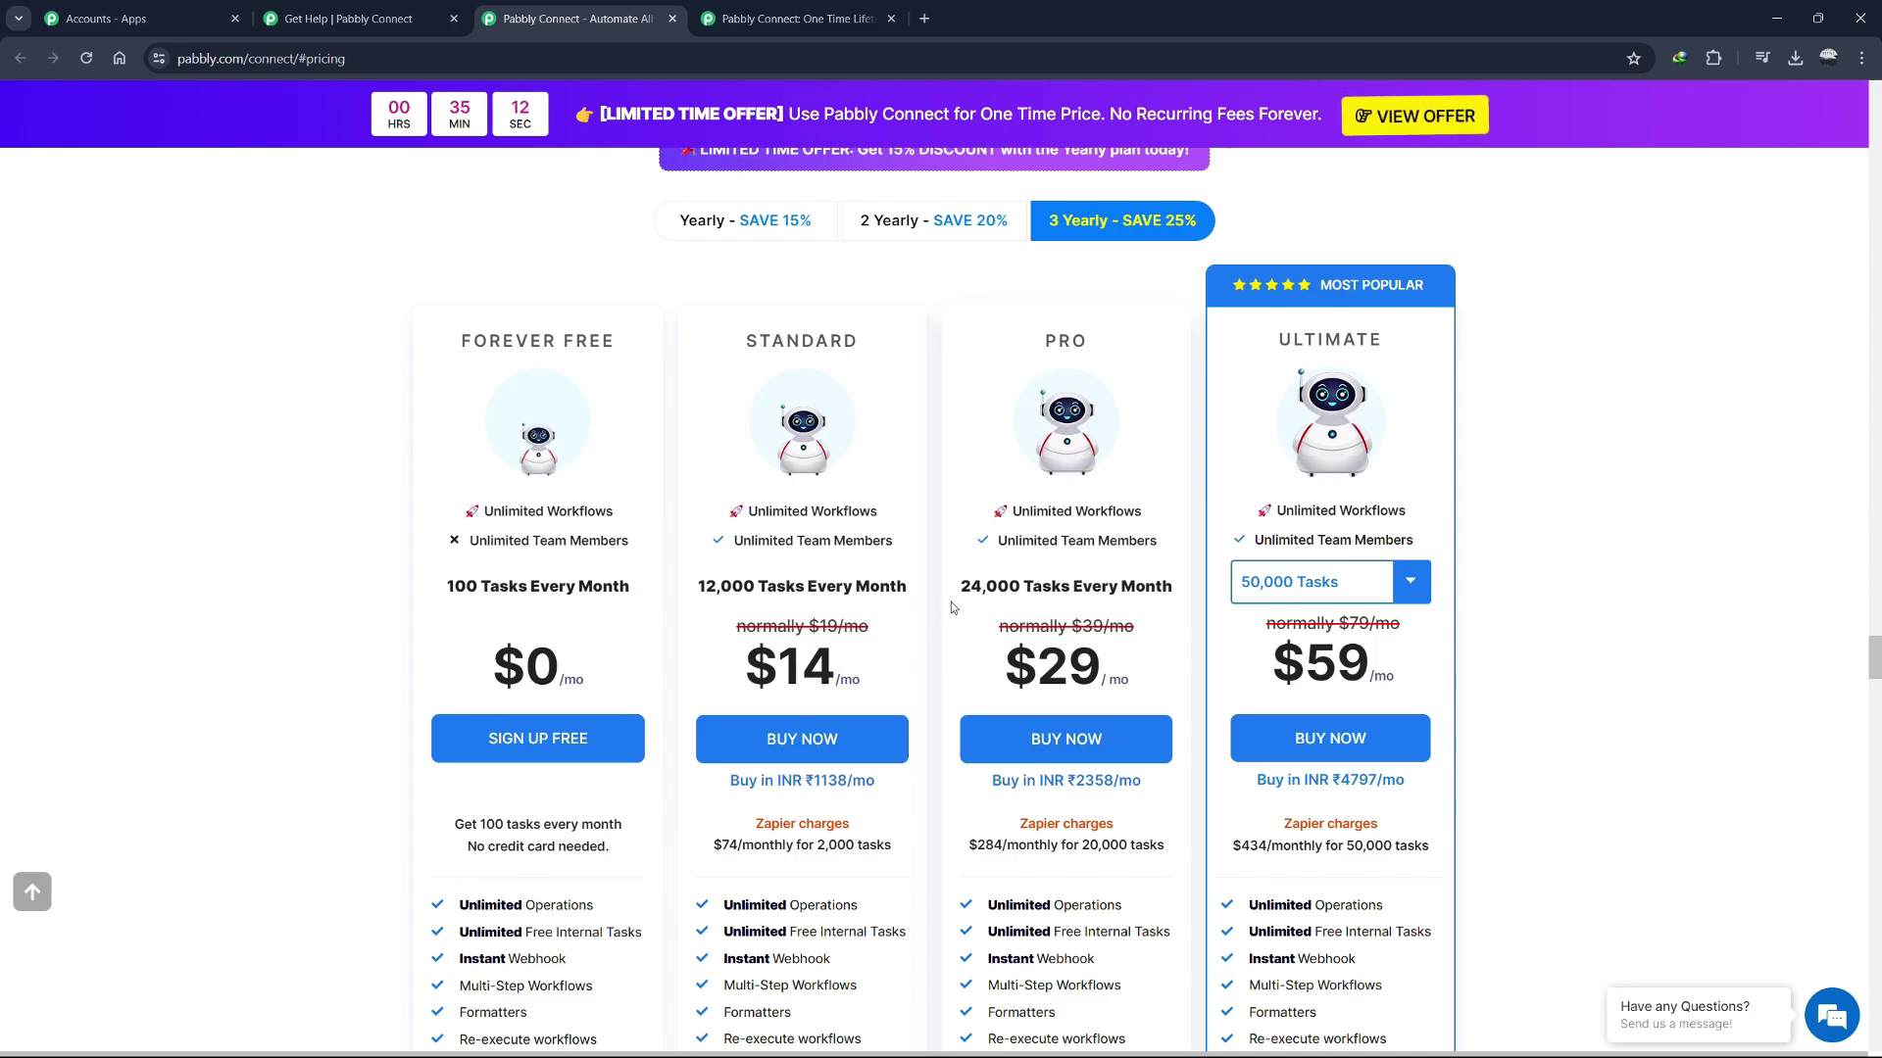
drag(958, 586, 1180, 613)
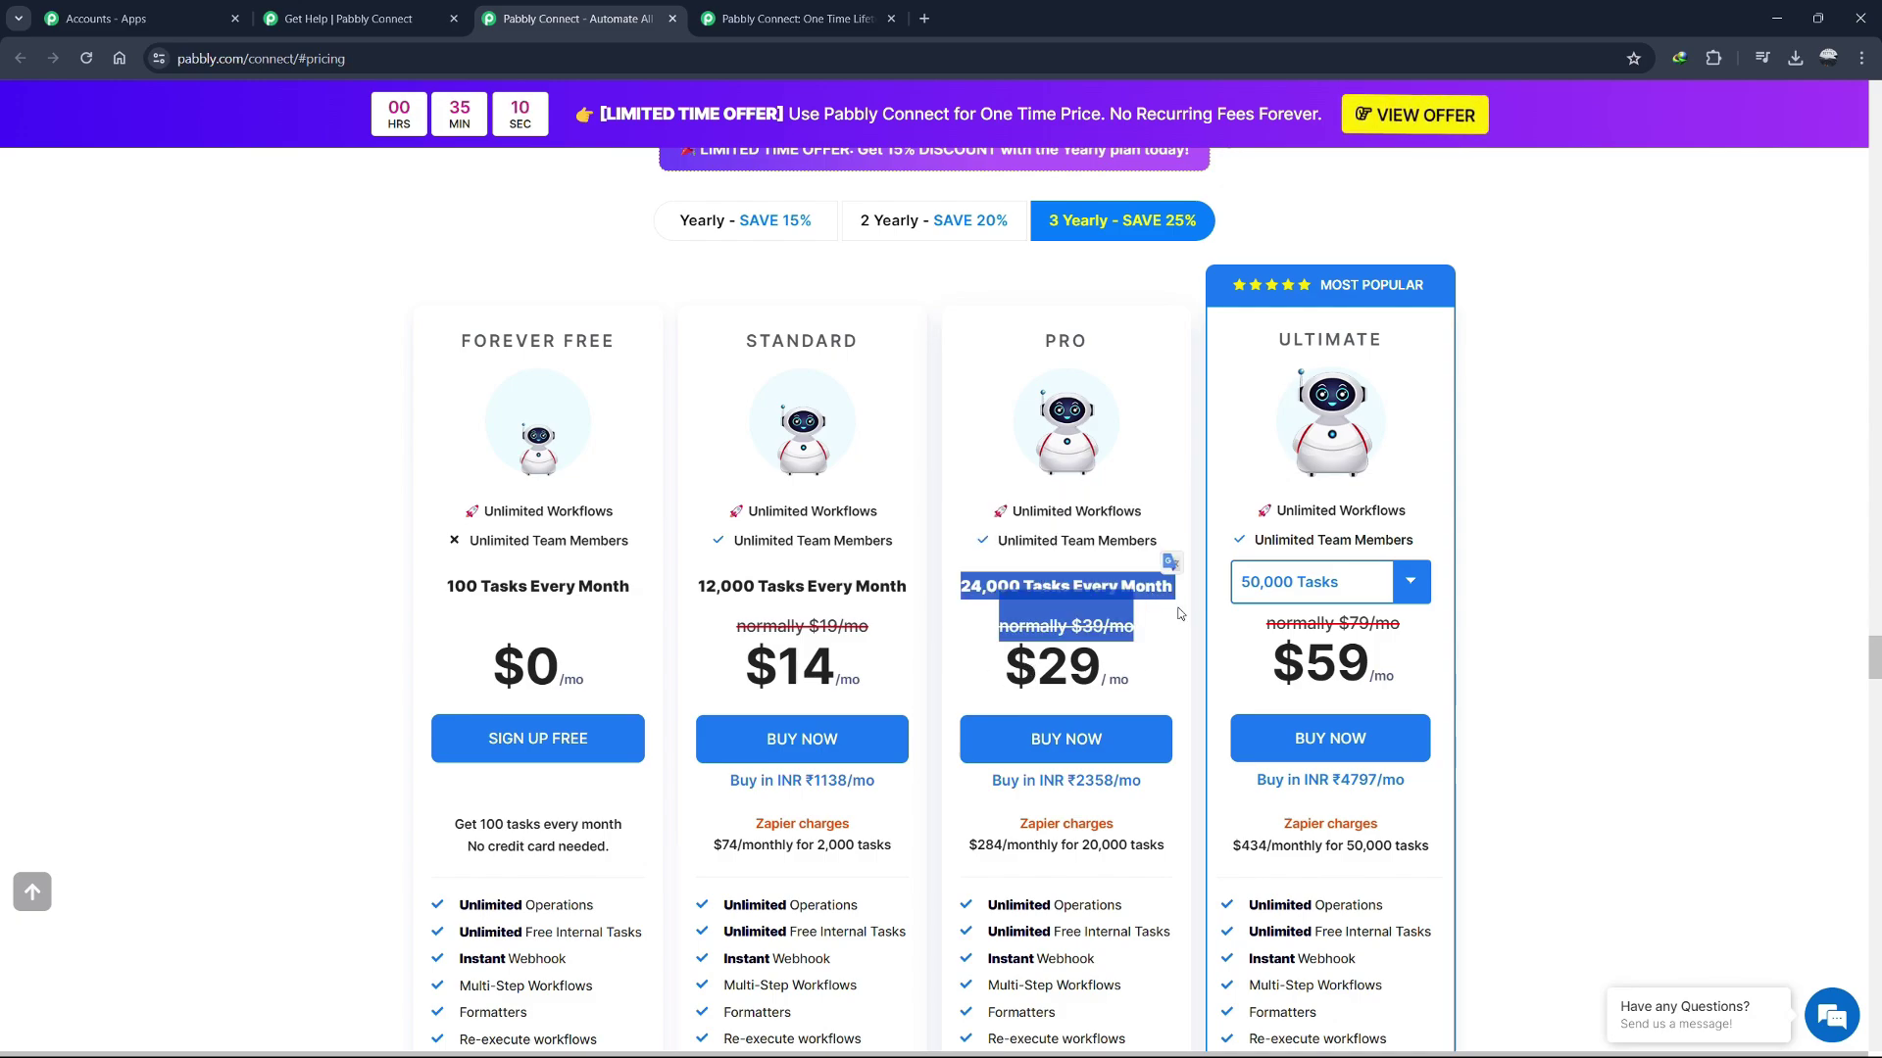
click(1174, 640)
scroll(1176, 627, down, 2)
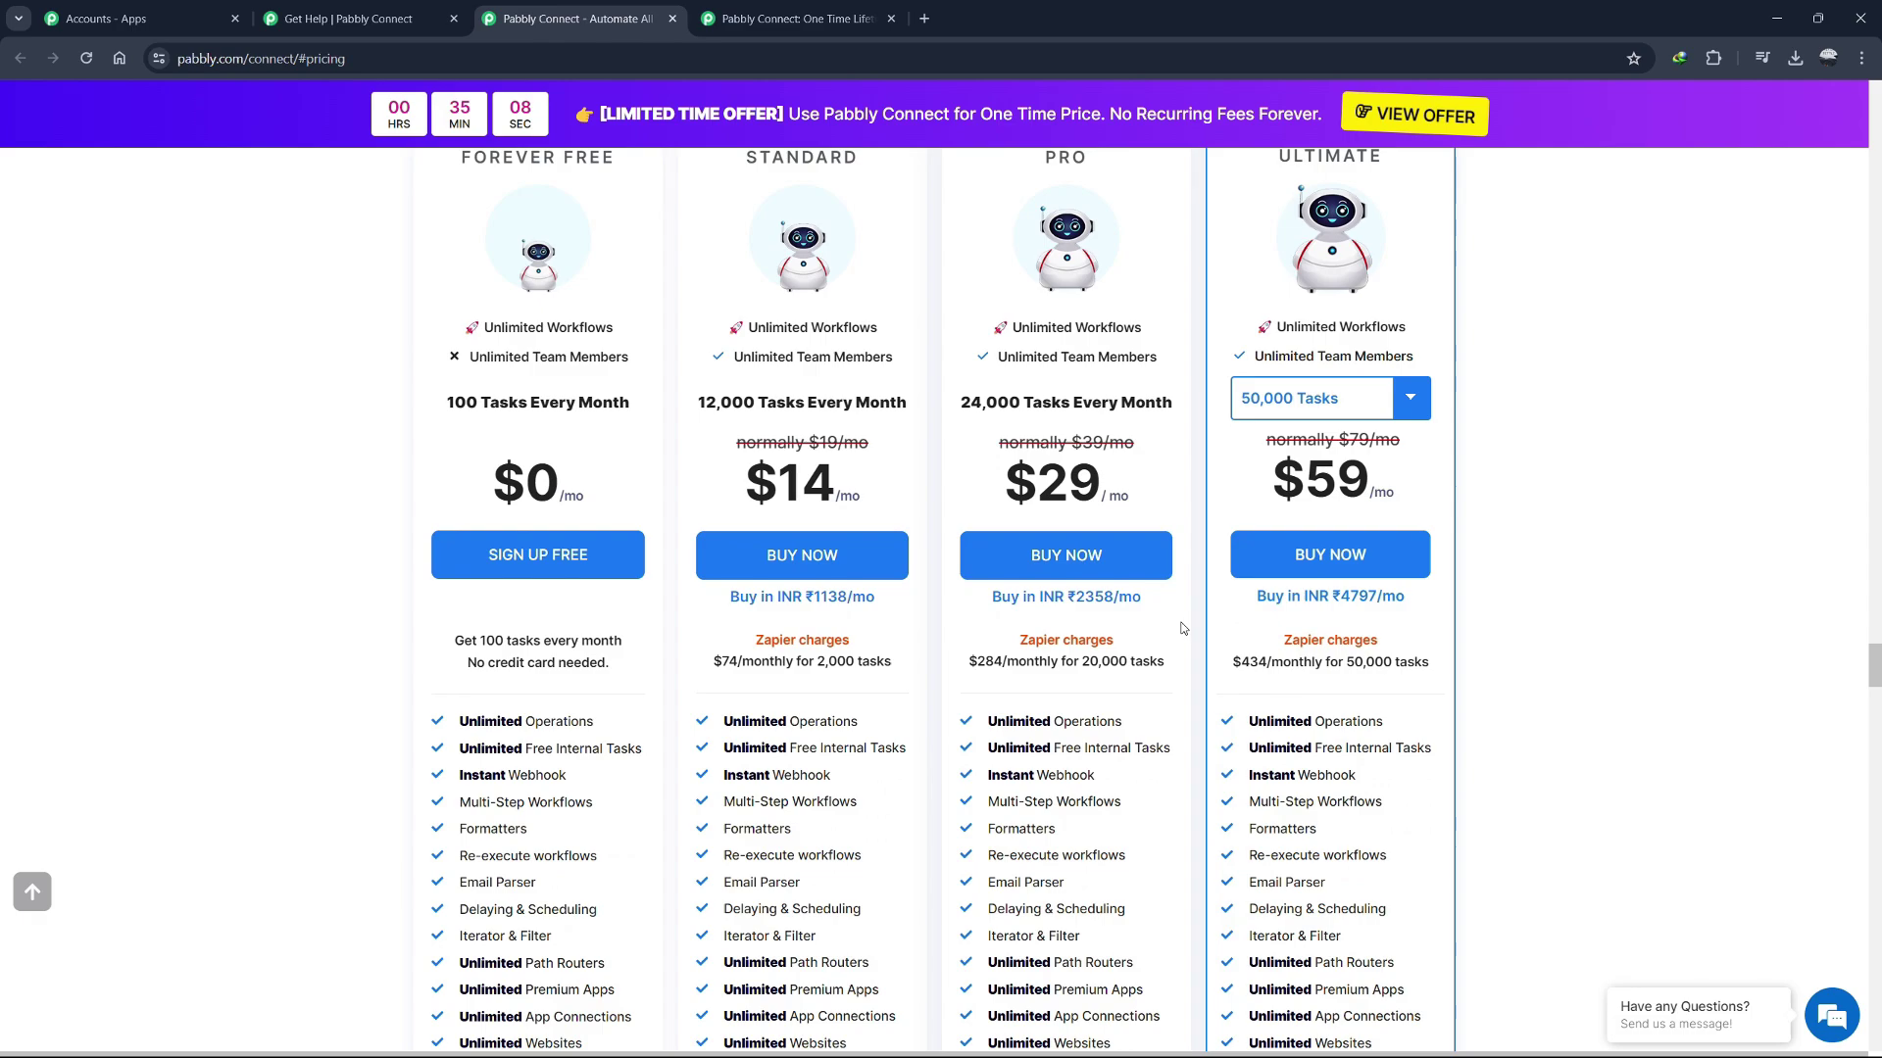
scroll(1186, 481, up, 1)
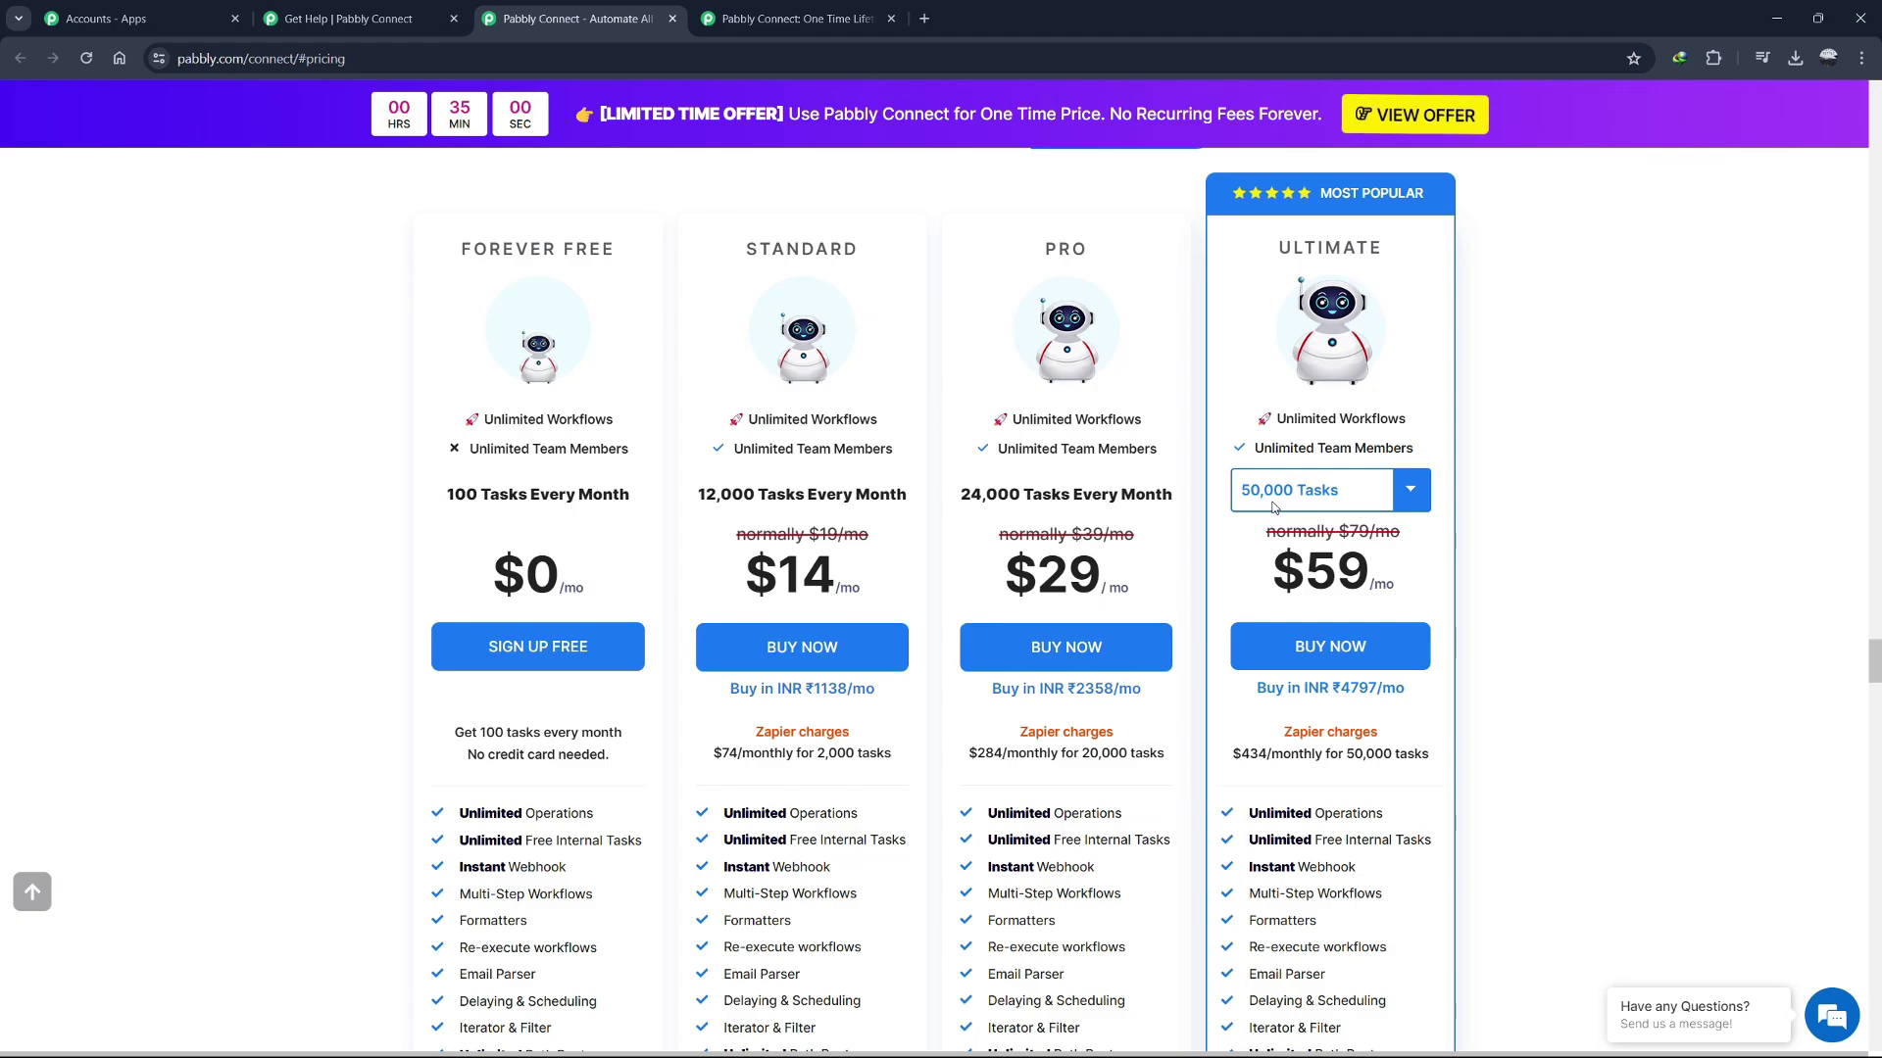
scroll(1372, 495, down, 4)
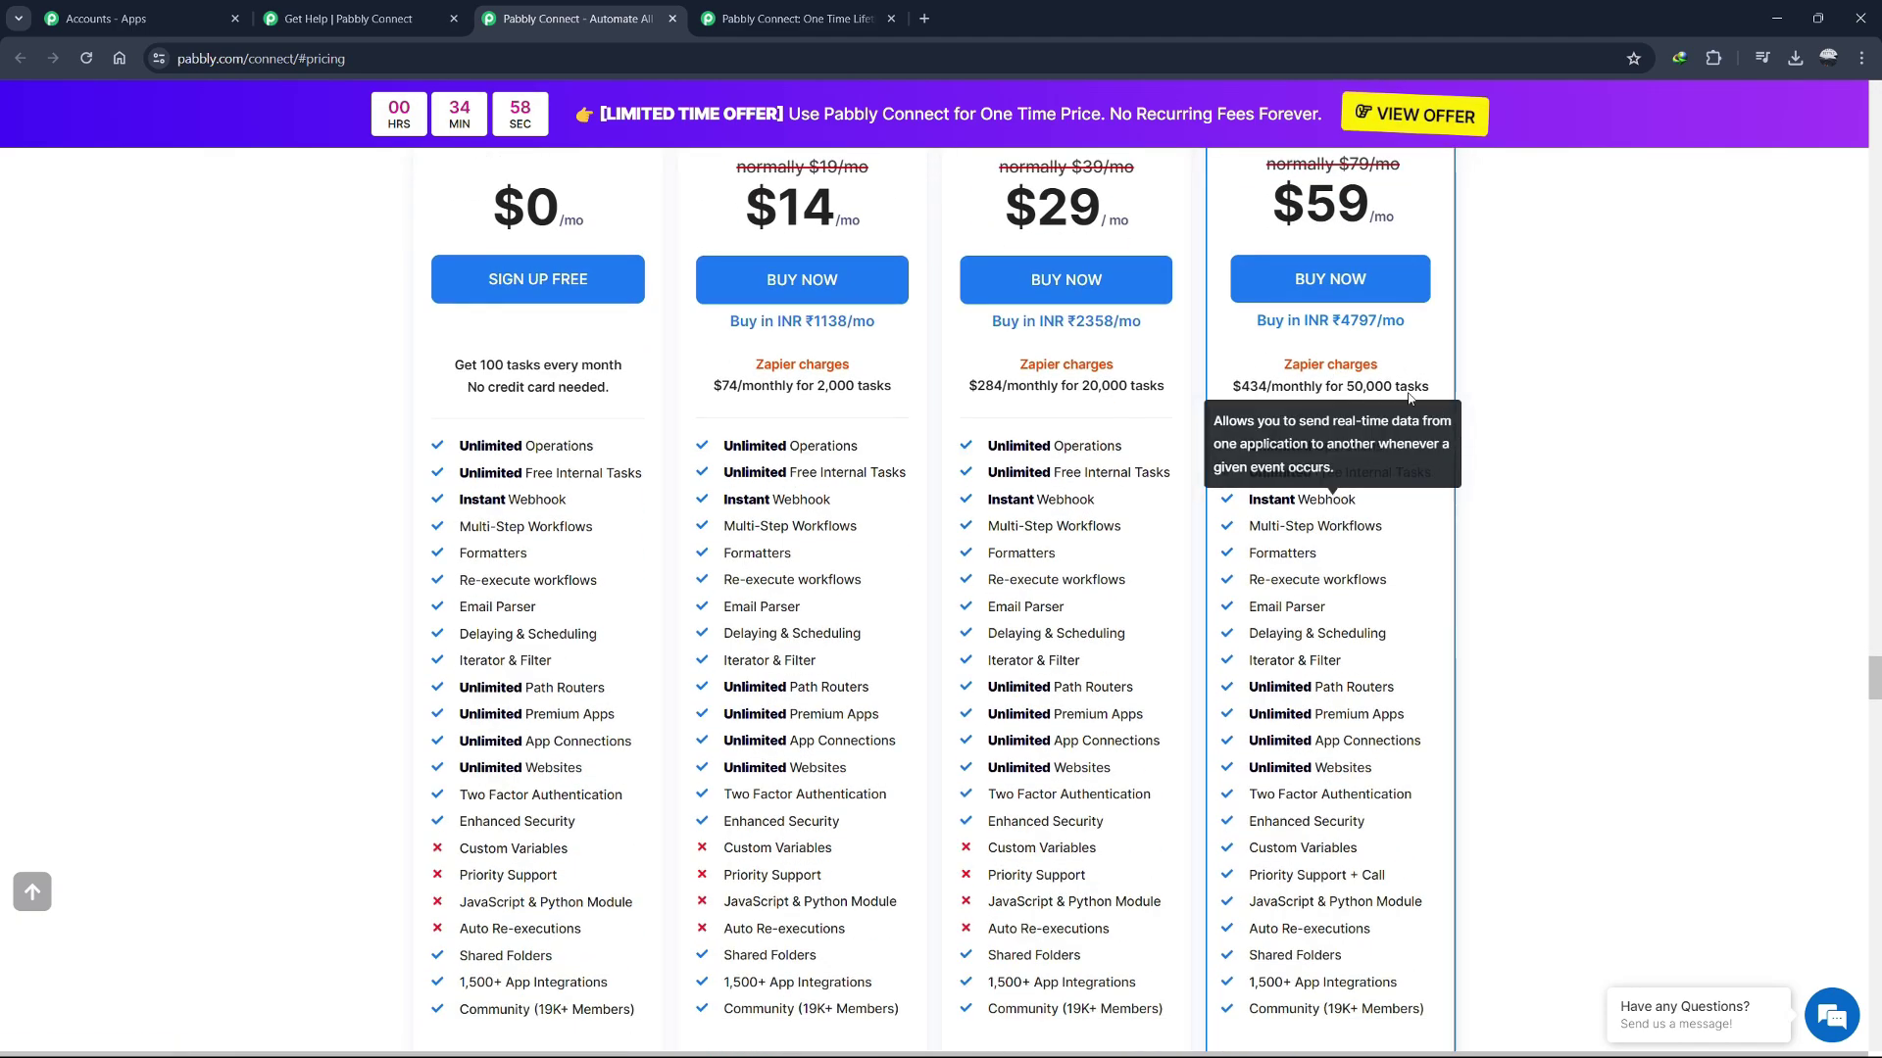
scroll(1874, 686, down, 2)
scroll(1873, 686, up, 3)
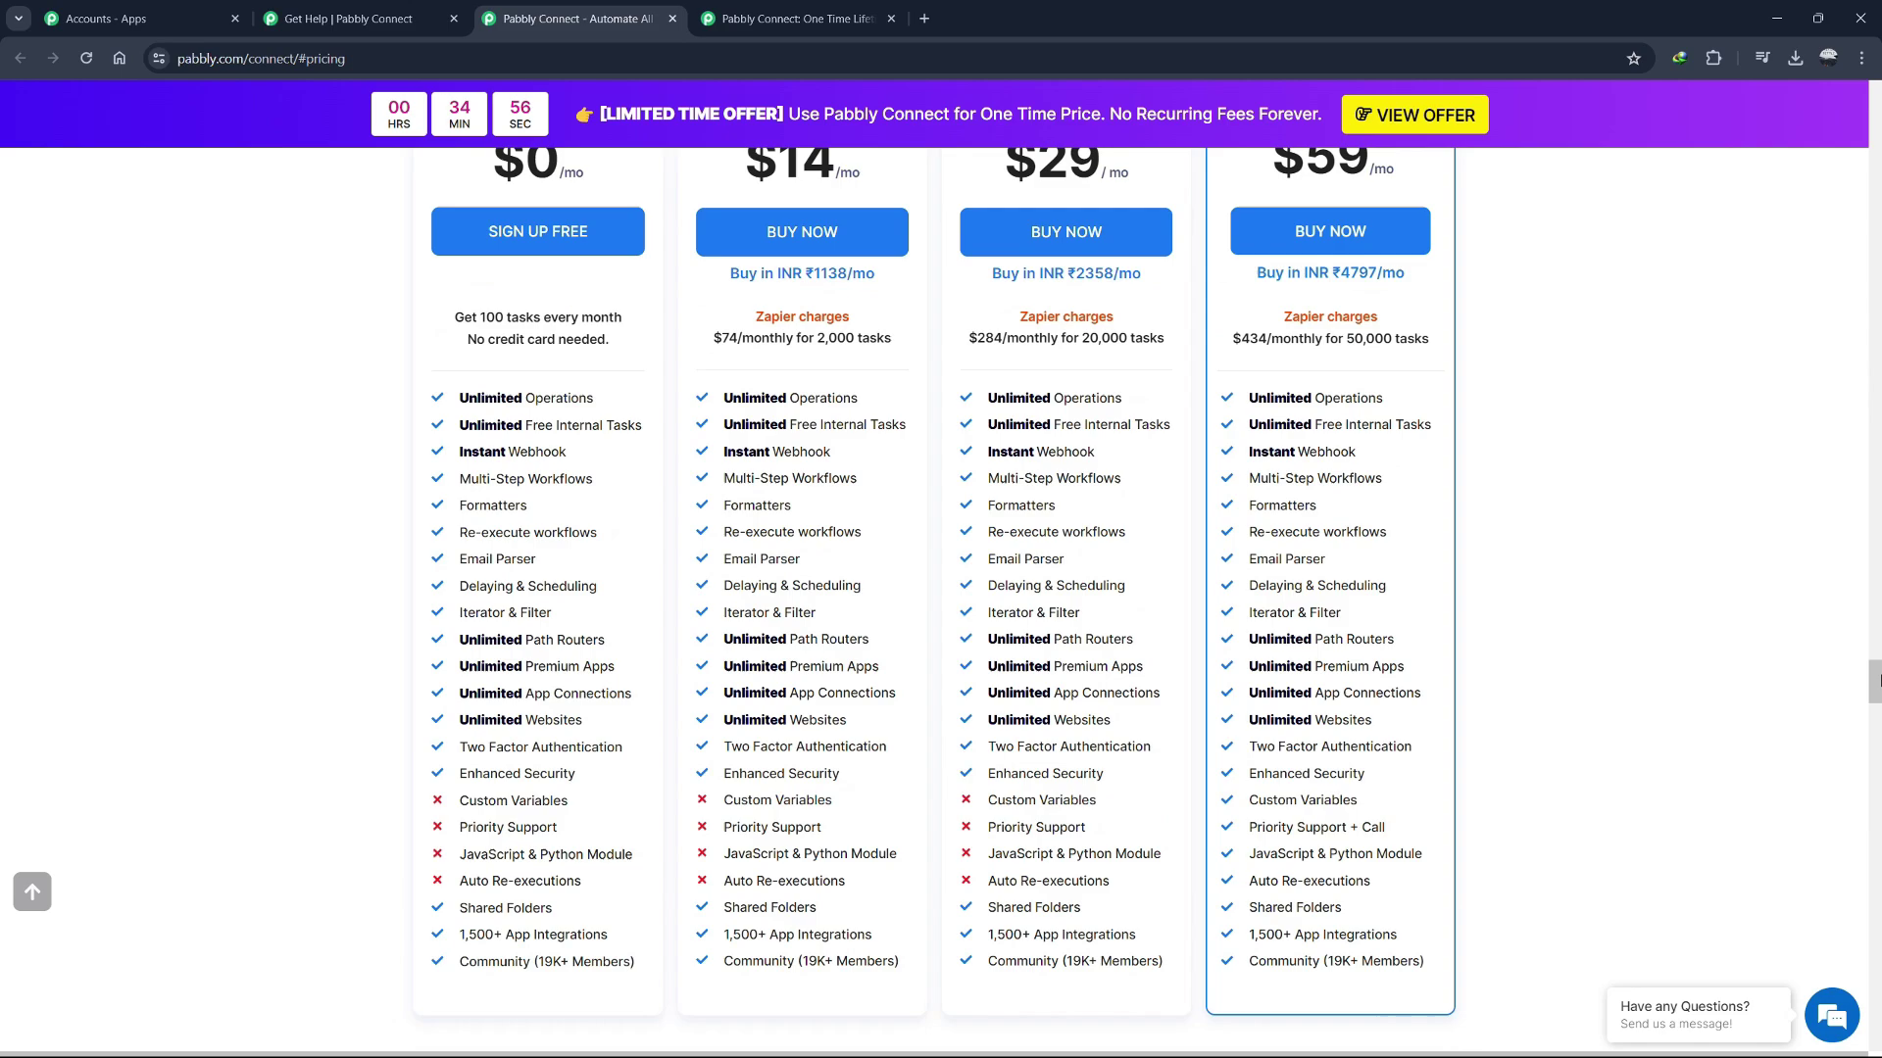